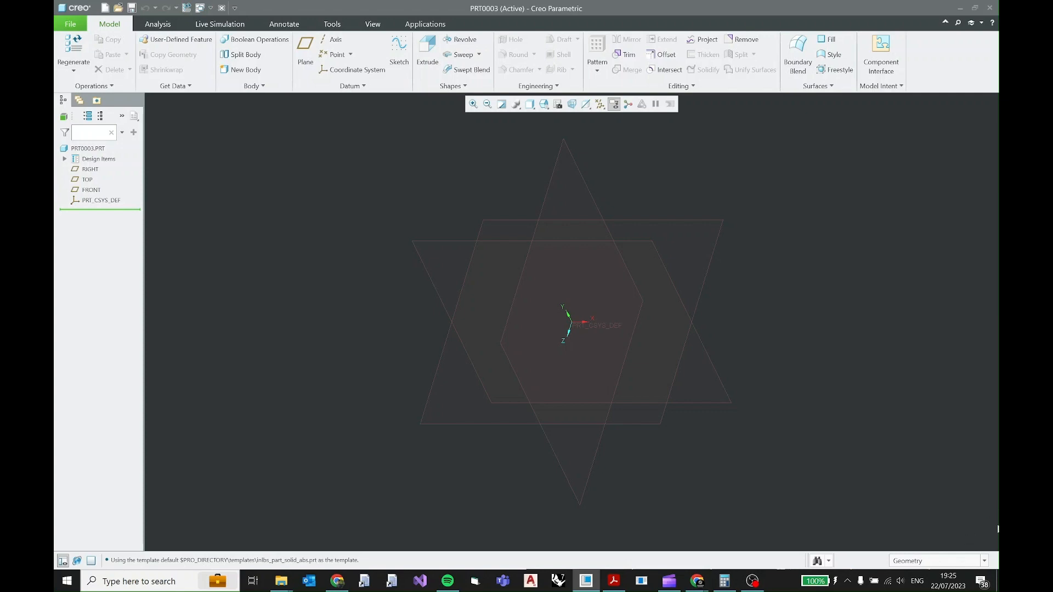
Switch to the 2D practice (9) PDF in Acrobat Reader and examine the part's dimensions and its vertical line of symmetry.
{"action": "left_click", "coordinate": [616, 581]}
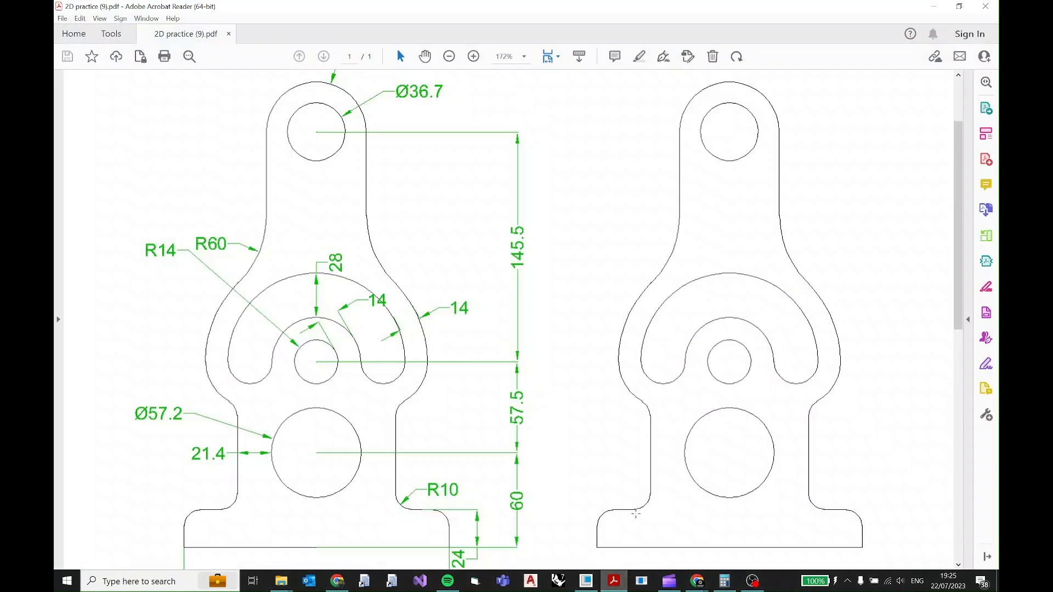
{"action": "left_click", "coordinate": [449, 57]}
{"action": "left_click", "coordinate": [449, 57]}
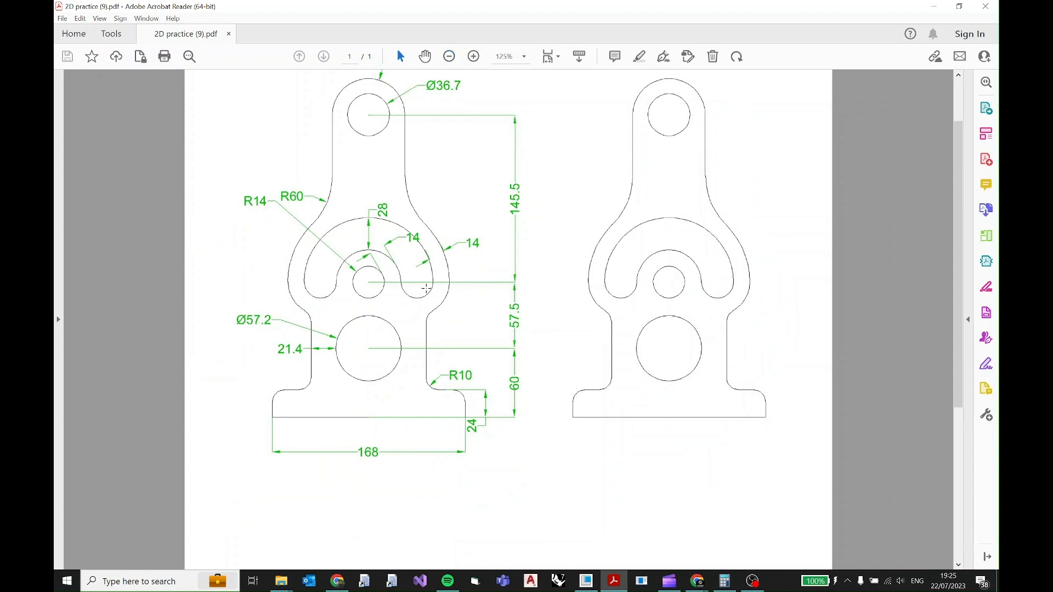
{"action": "scroll", "coordinate": [450, 279], "scroll_direction": "up", "scroll_amount": 2}
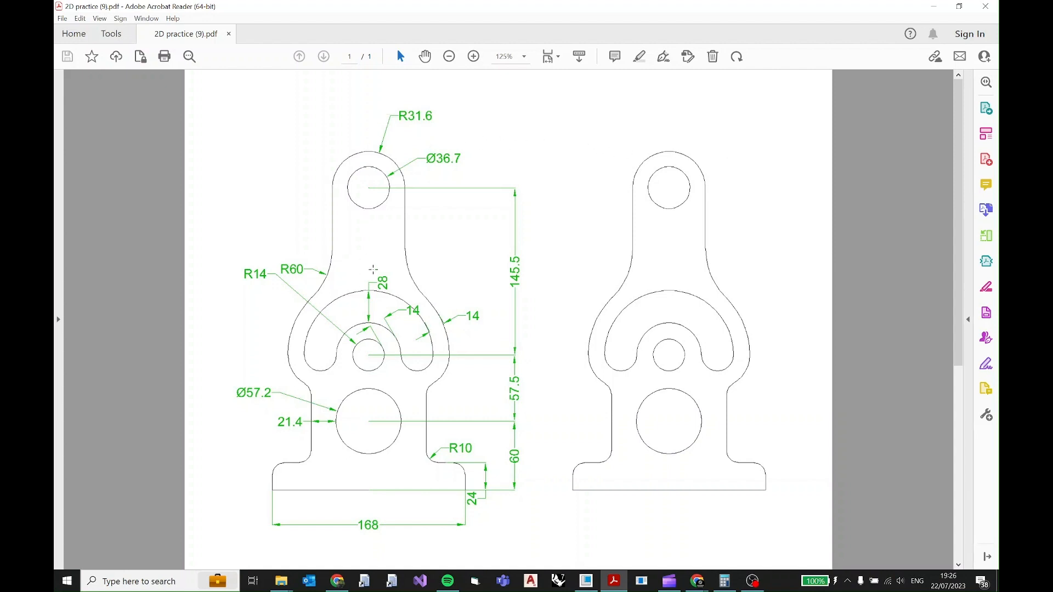
{"action": "left_click_drag", "start_coordinate": [673, 89], "coordinate": [673, 539]}
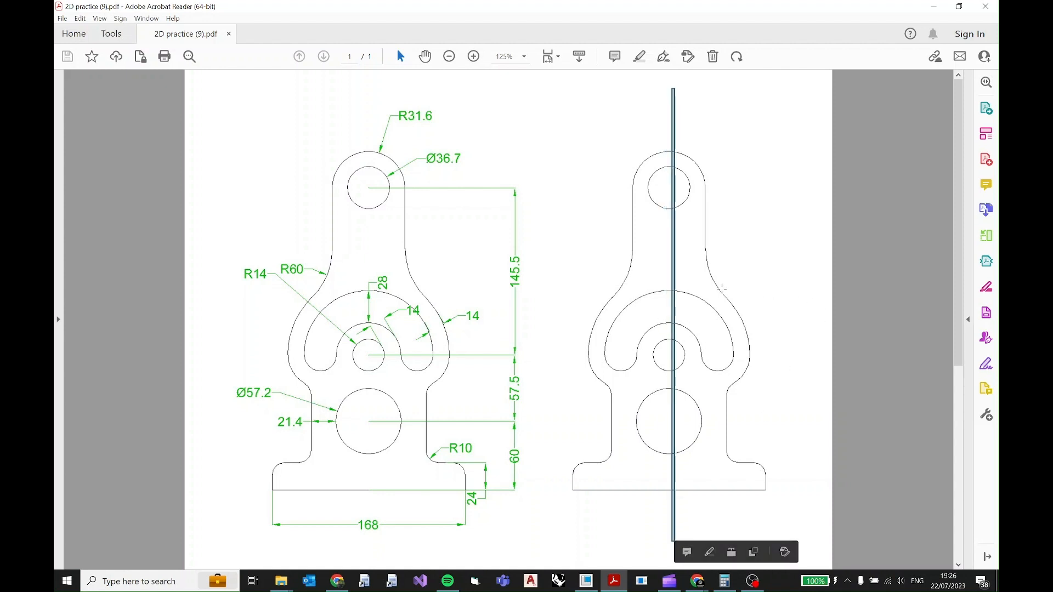
{"action": "left_click", "coordinate": [730, 162]}
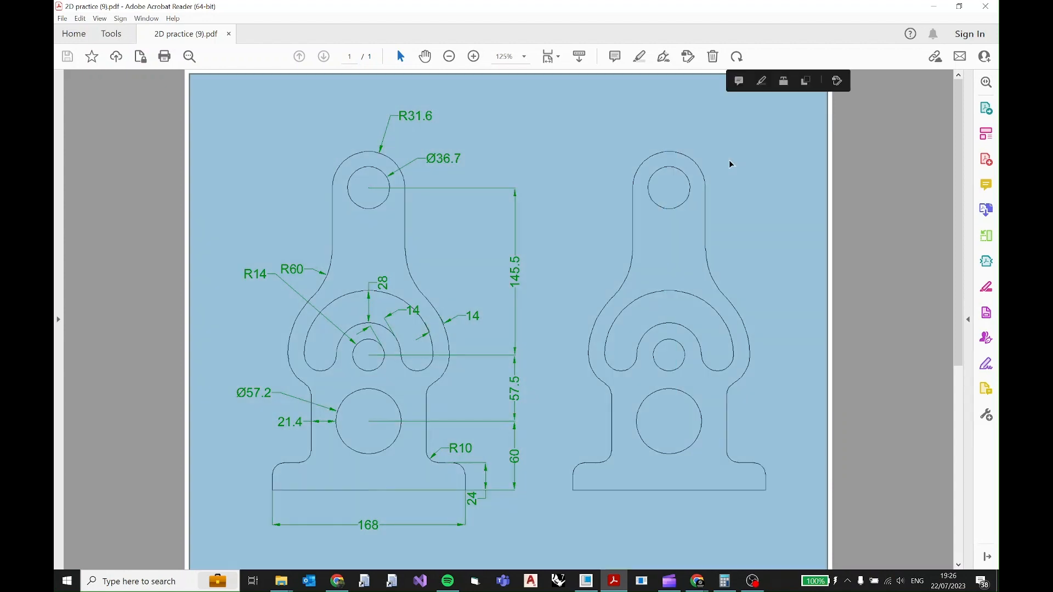
{"action": "left_click", "coordinate": [717, 159]}
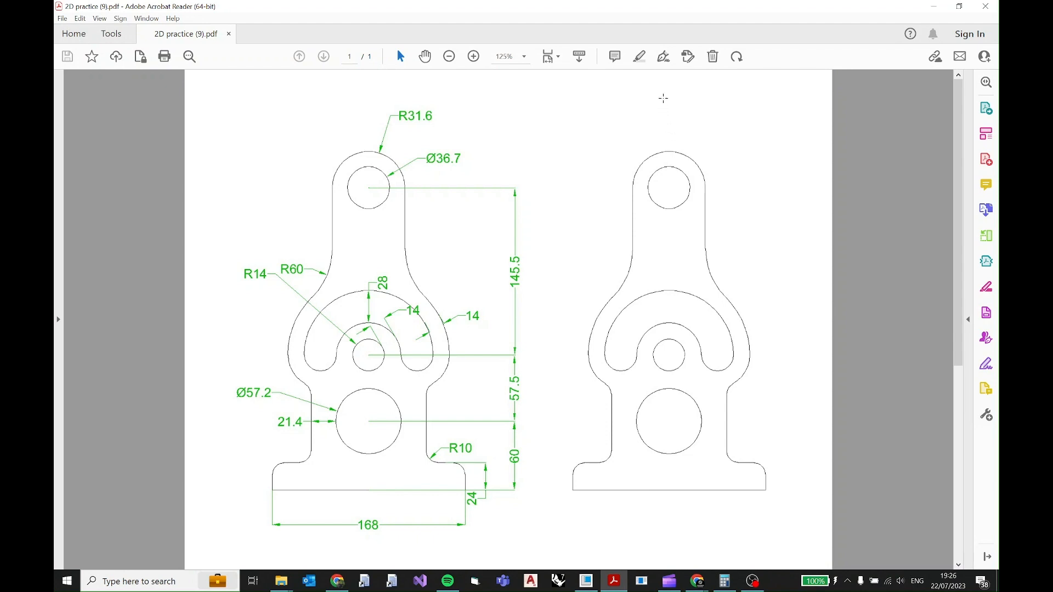
{"action": "left_click_drag", "start_coordinate": [667, 95], "coordinate": [670, 551]}
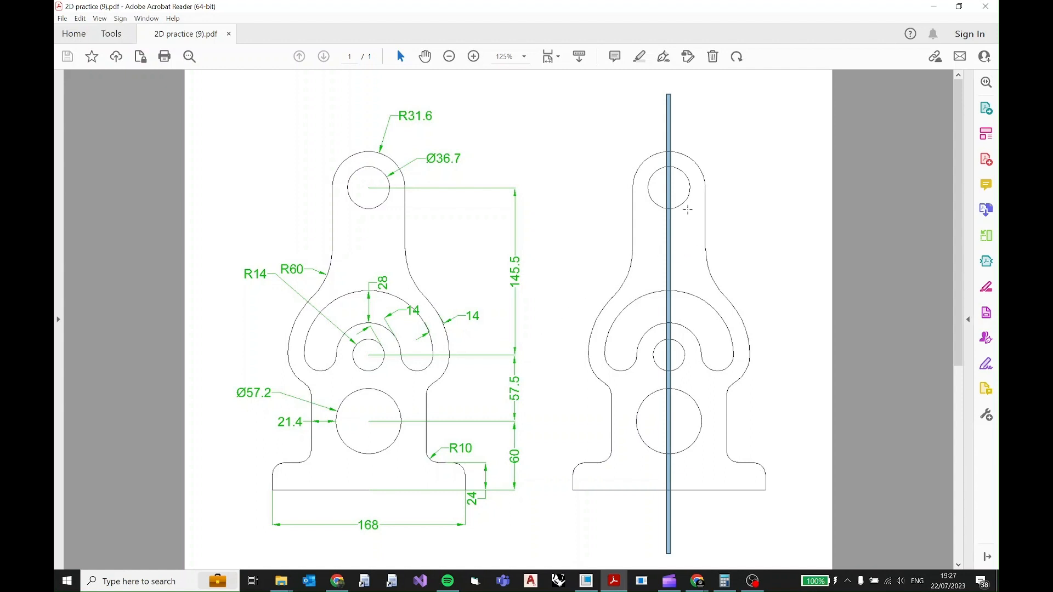
{"action": "left_click", "coordinate": [701, 157]}
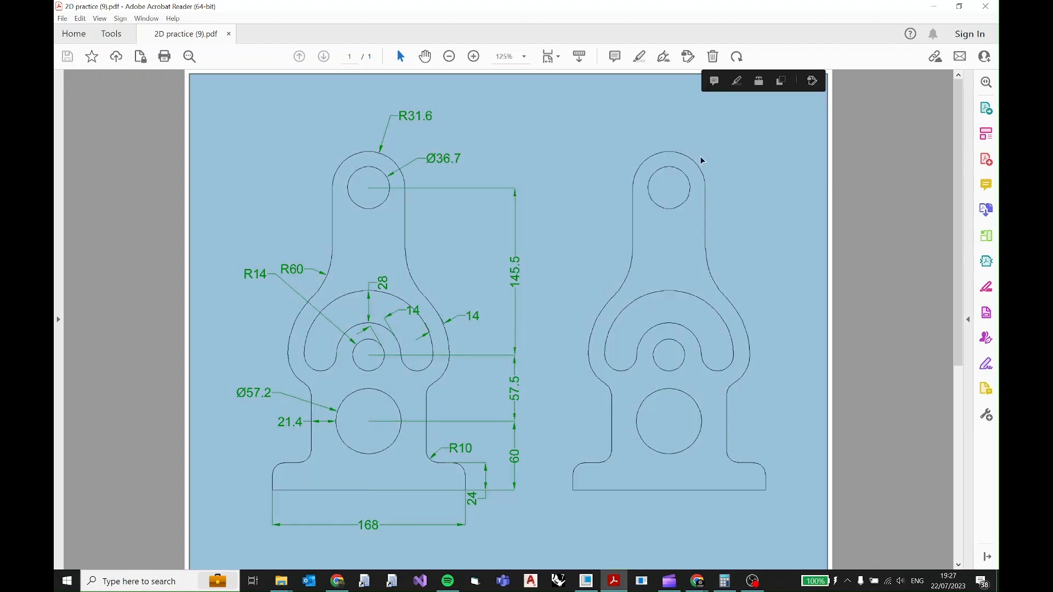
{"action": "left_click", "coordinate": [709, 155]}
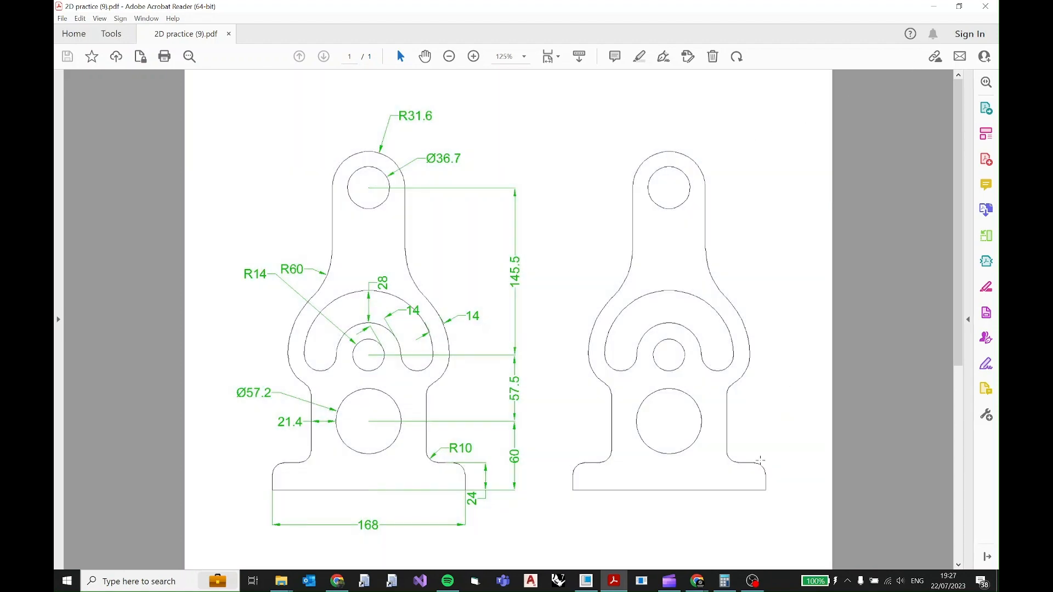
Switch back to Creo Parametric, start a sketch on the FRONT datum plane, and orient the sketching plane parallel to the screen.
{"action": "left_click", "coordinate": [610, 585]}
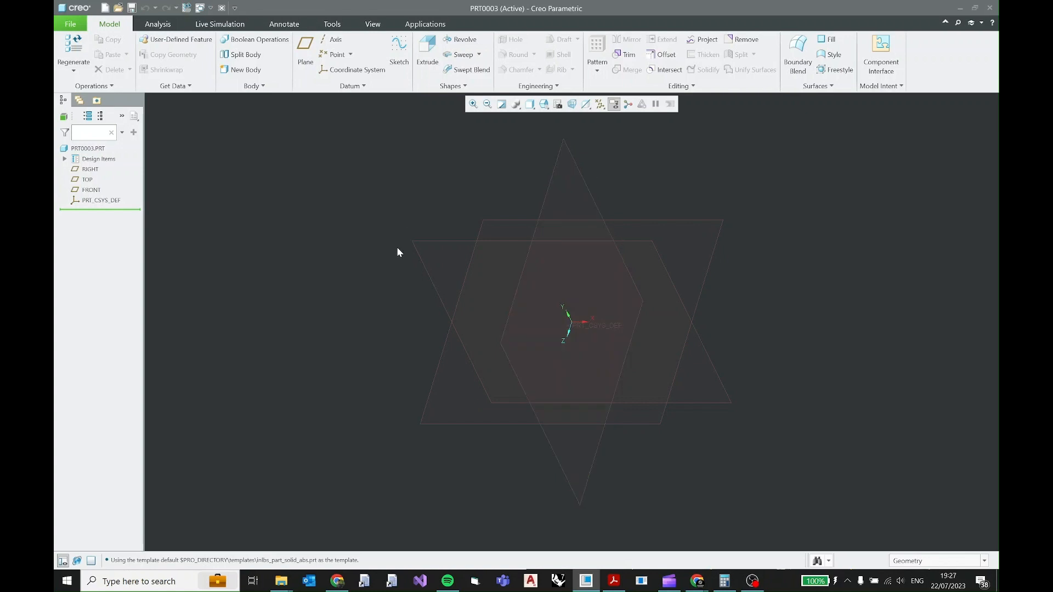
{"action": "left_click", "coordinate": [415, 242]}
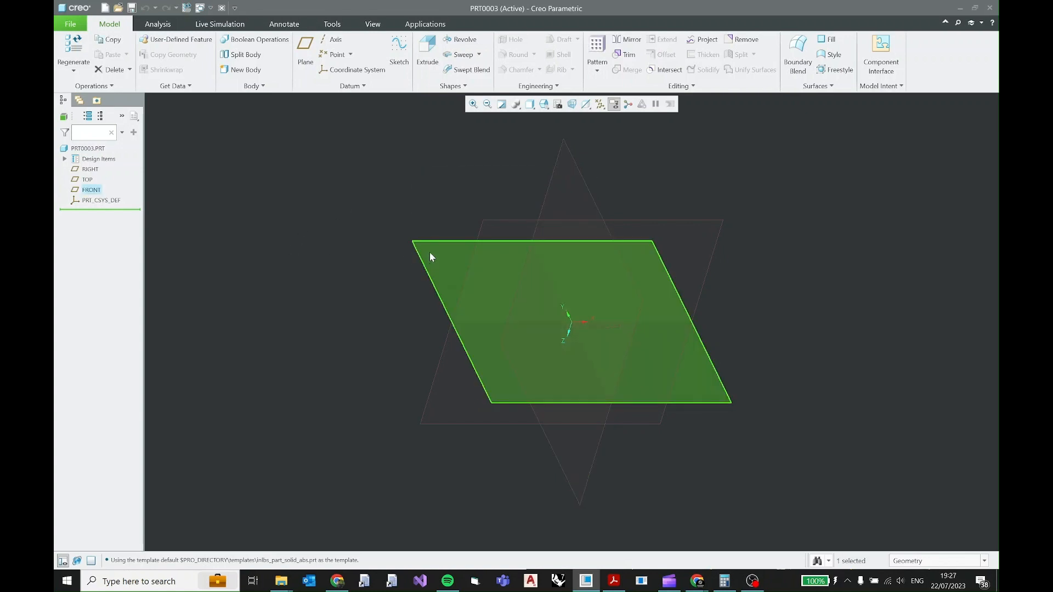
{"action": "left_click", "coordinate": [90, 169]}
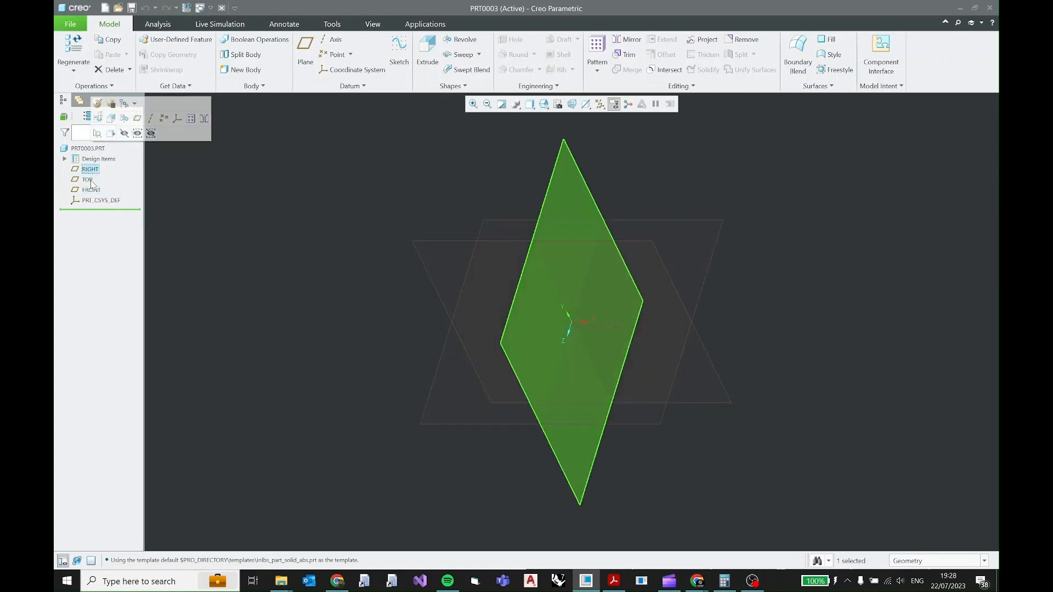
{"action": "left_click", "coordinate": [91, 190]}
{"action": "left_click", "coordinate": [492, 224]}
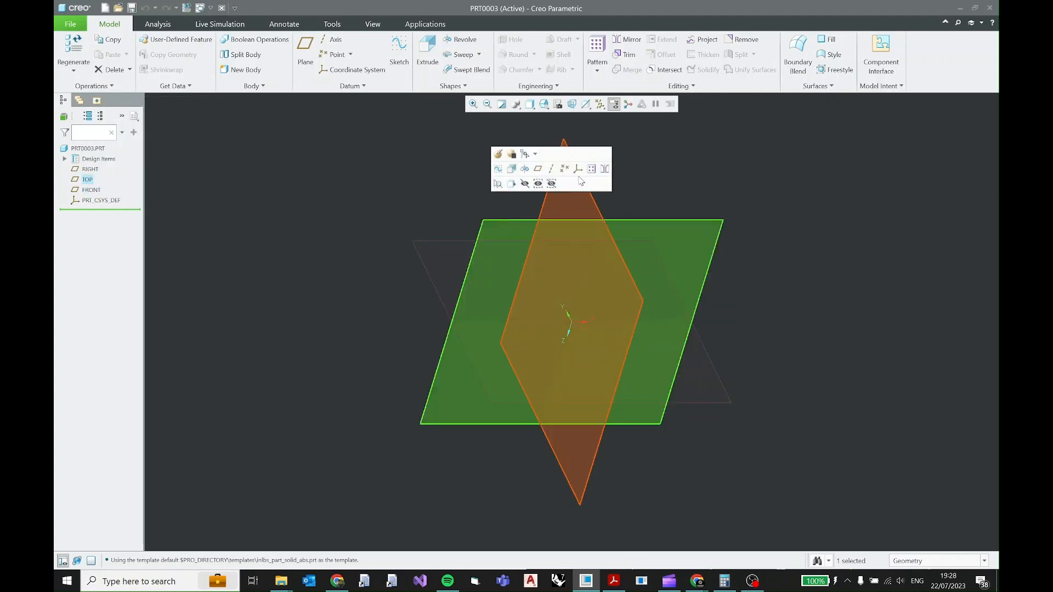
{"action": "left_click", "coordinate": [594, 200]}
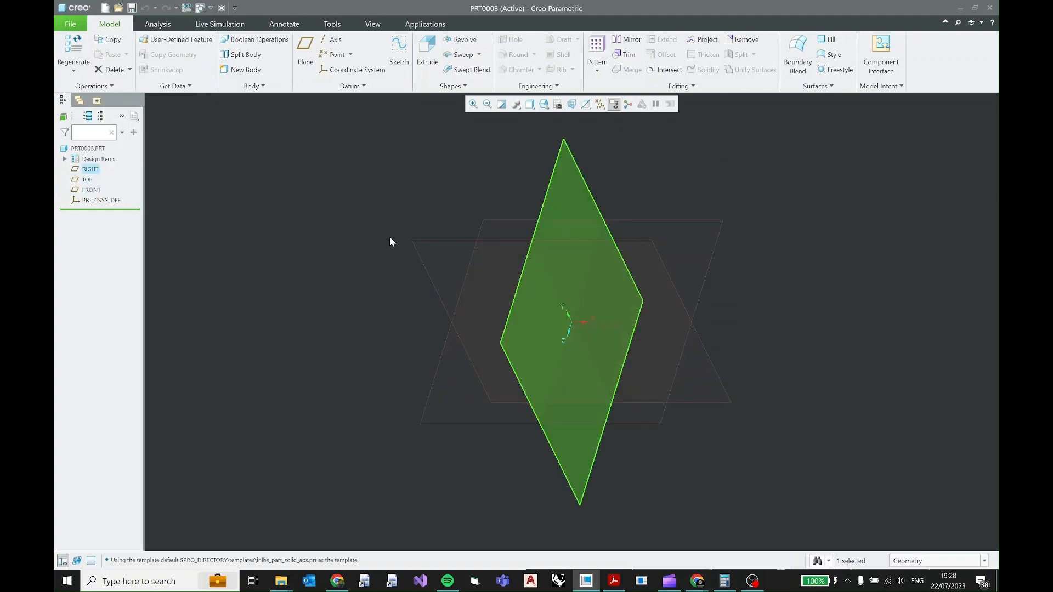
{"action": "left_click", "coordinate": [416, 247]}
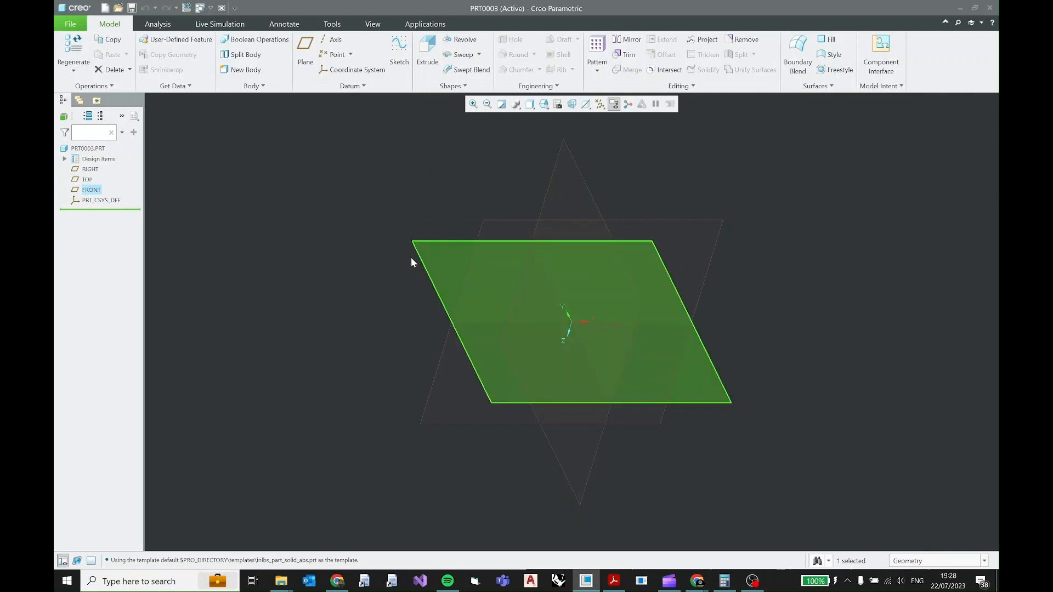
{"action": "left_click", "coordinate": [393, 53]}
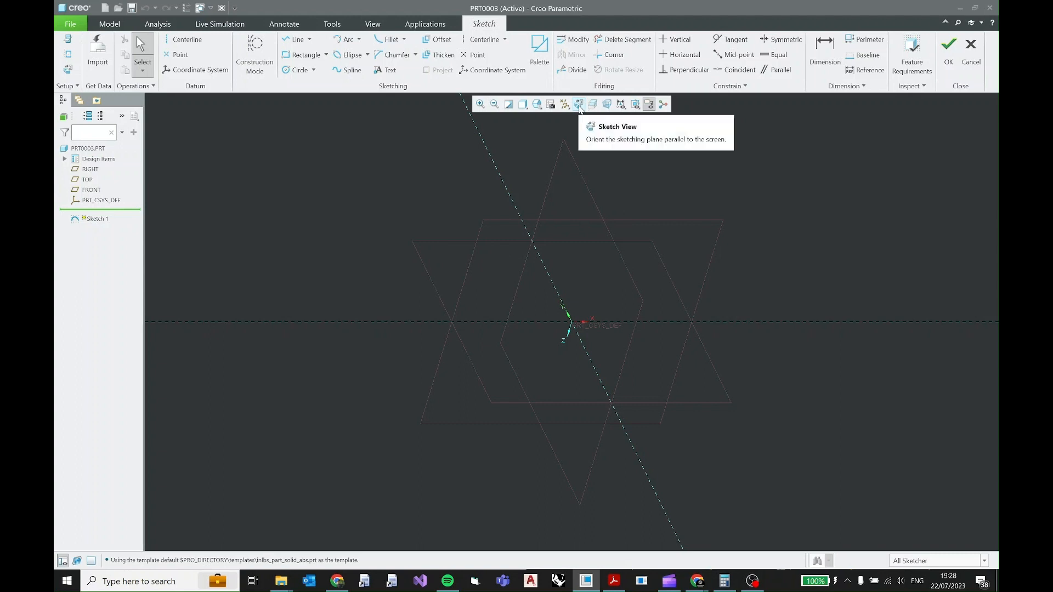
{"action": "left_click", "coordinate": [579, 104]}
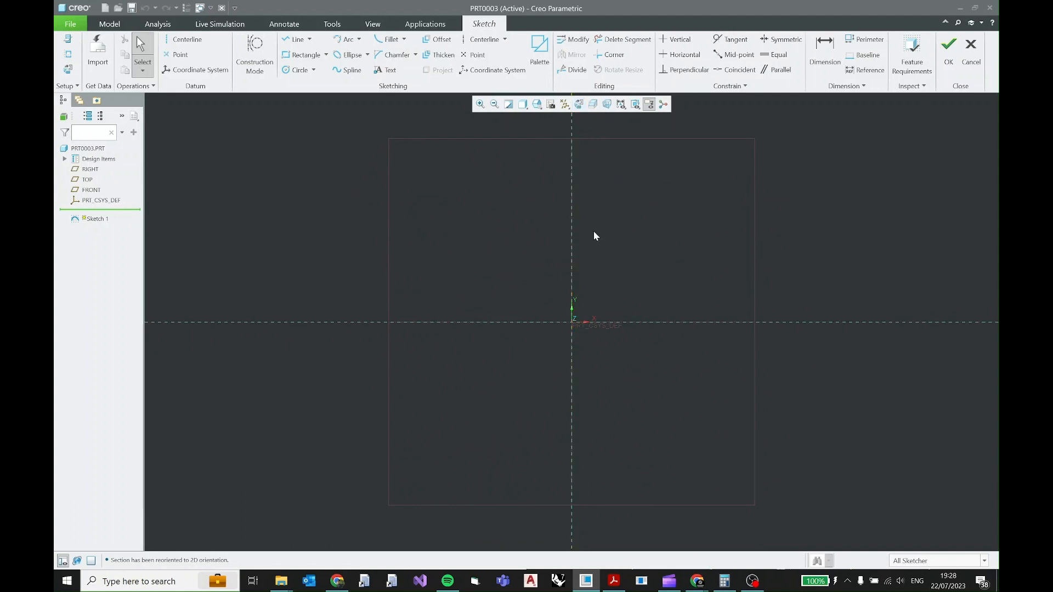
Hide the datum planes and coordinate systems in the graphics area.
{"action": "left_click", "coordinate": [565, 104]}
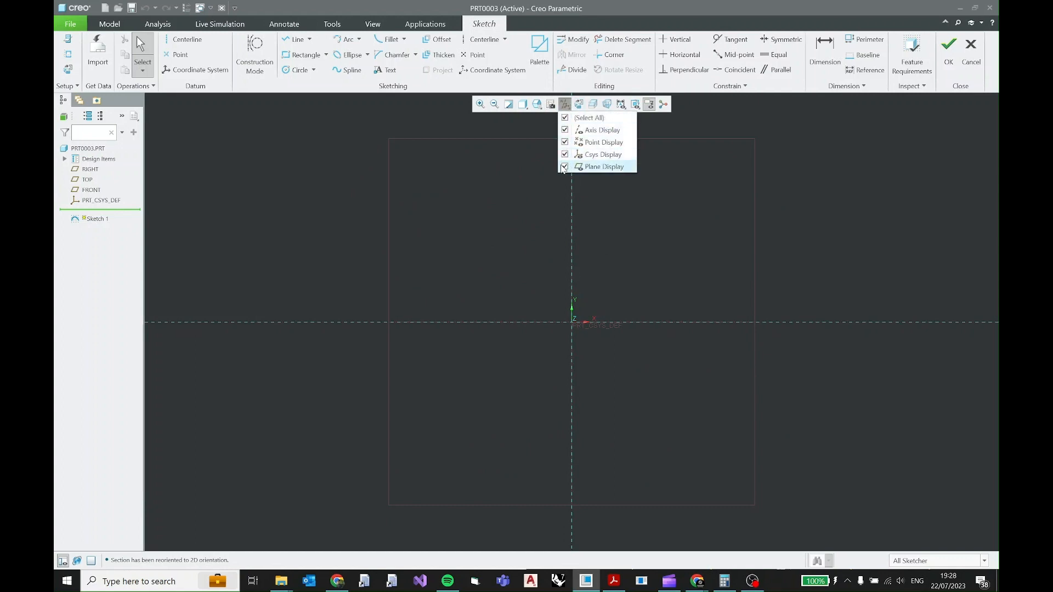
{"action": "left_click", "coordinate": [565, 167]}
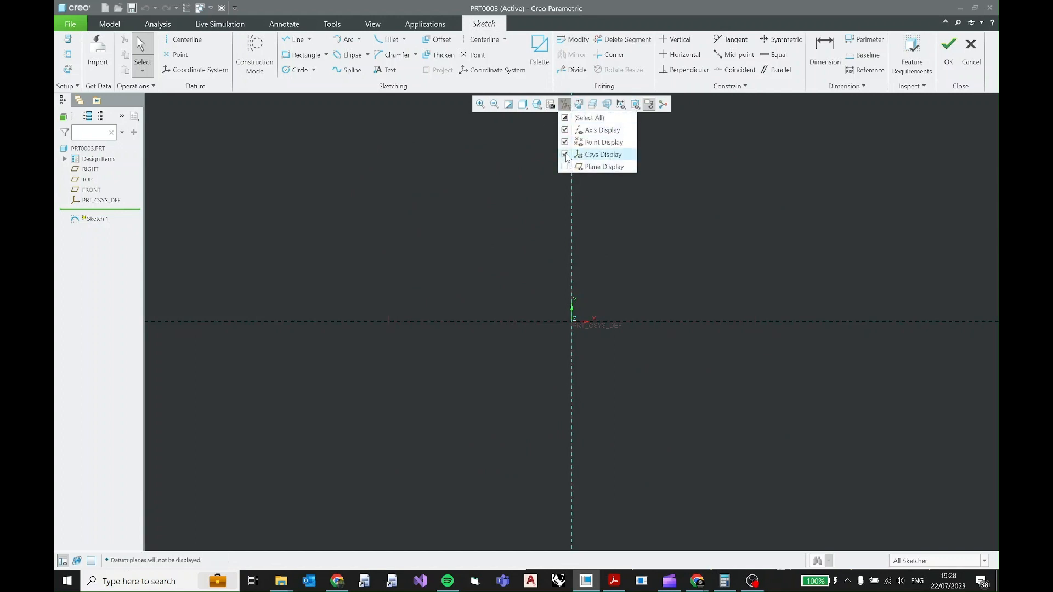
{"action": "left_click", "coordinate": [565, 155]}
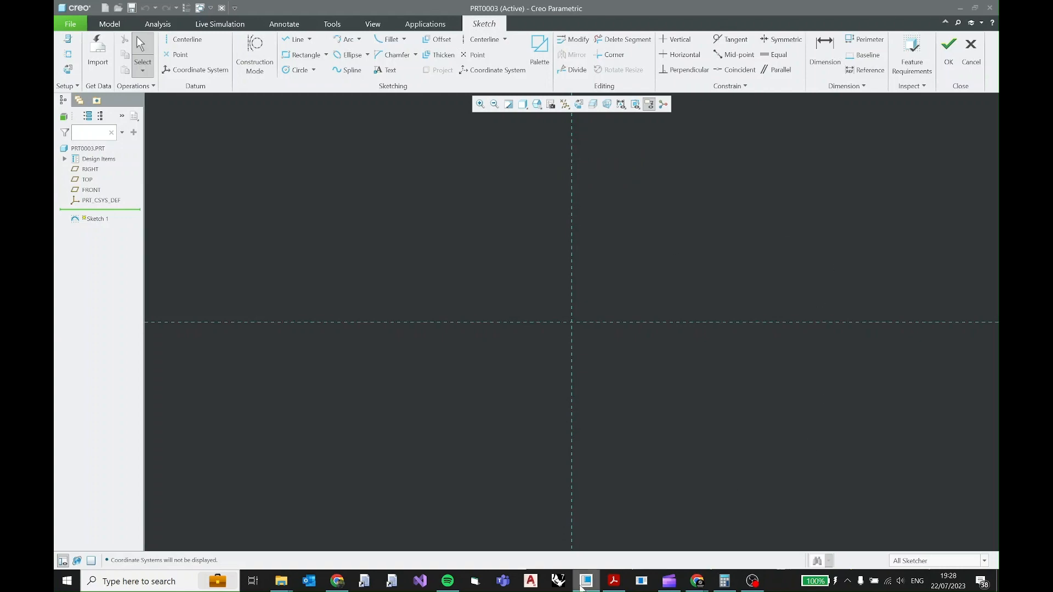
Check the PDF drawing, and sketch a centre-point circle about 122 in diameter at the intersection of the sketch references.
{"action": "left_click", "coordinate": [614, 582]}
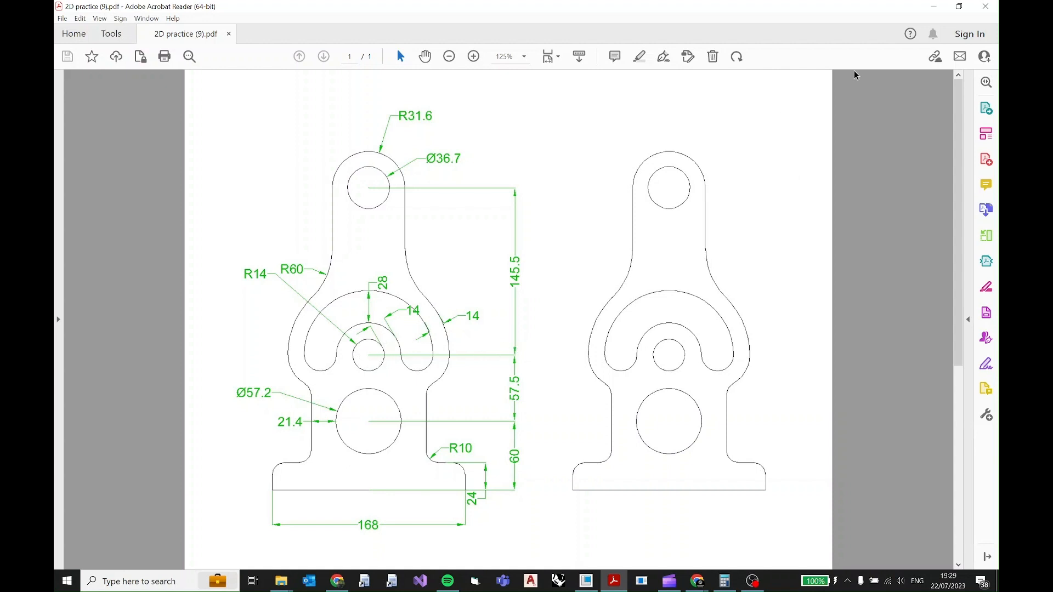
{"action": "left_click", "coordinate": [933, 6]}
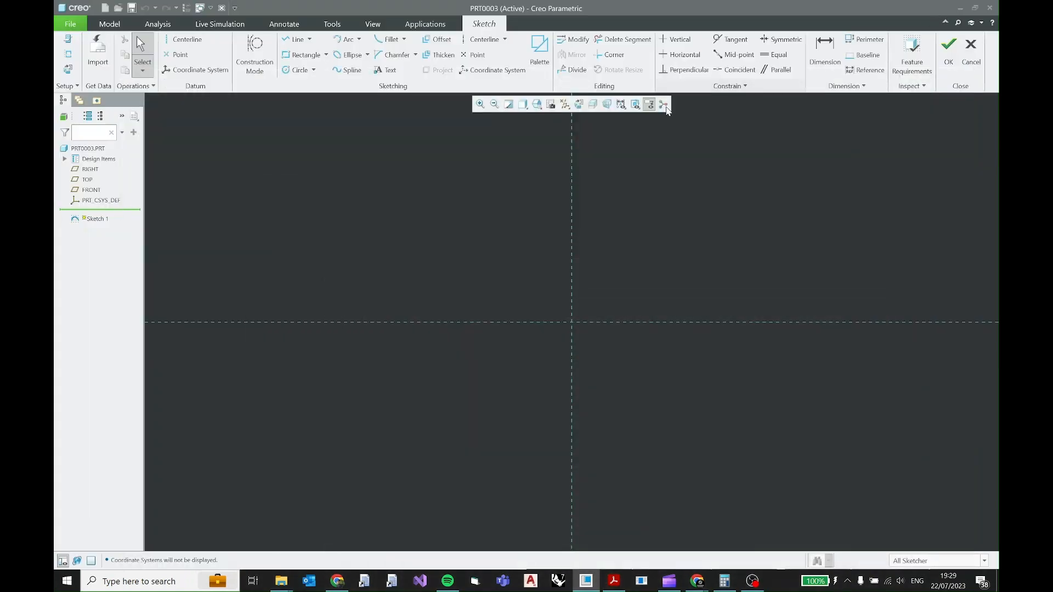
{"action": "left_click", "coordinate": [298, 70]}
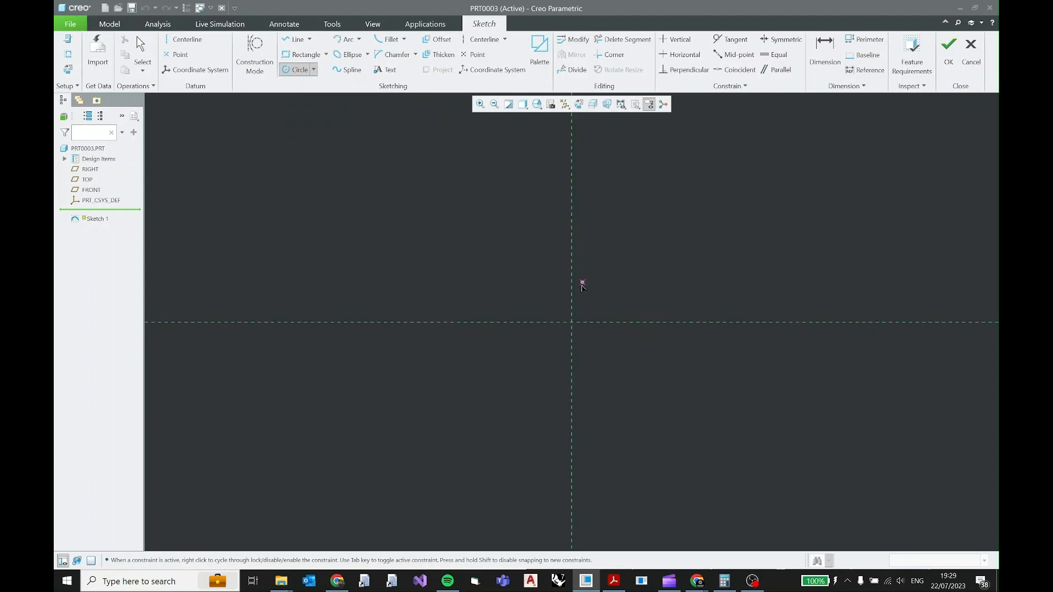
{"action": "left_click", "coordinate": [571, 323]}
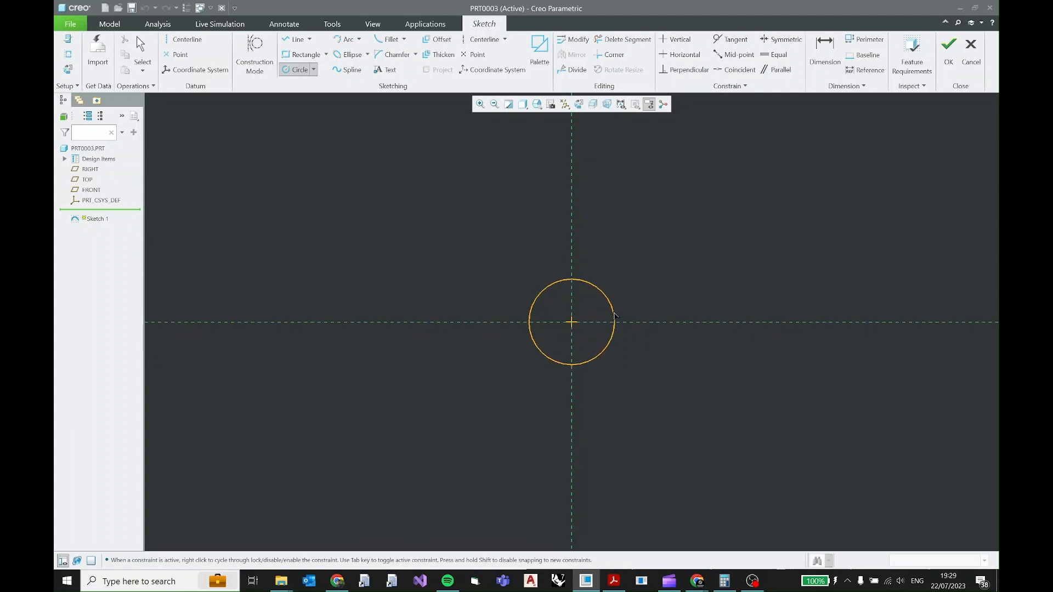
{"action": "left_click", "coordinate": [617, 318]}
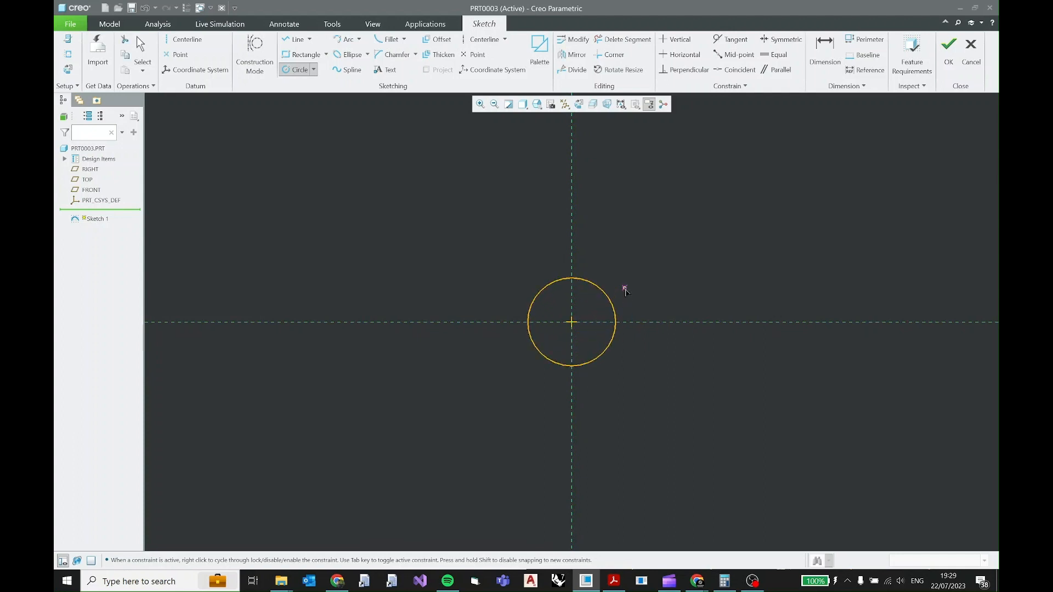
{"action": "middle_click", "coordinate": [625, 288]}
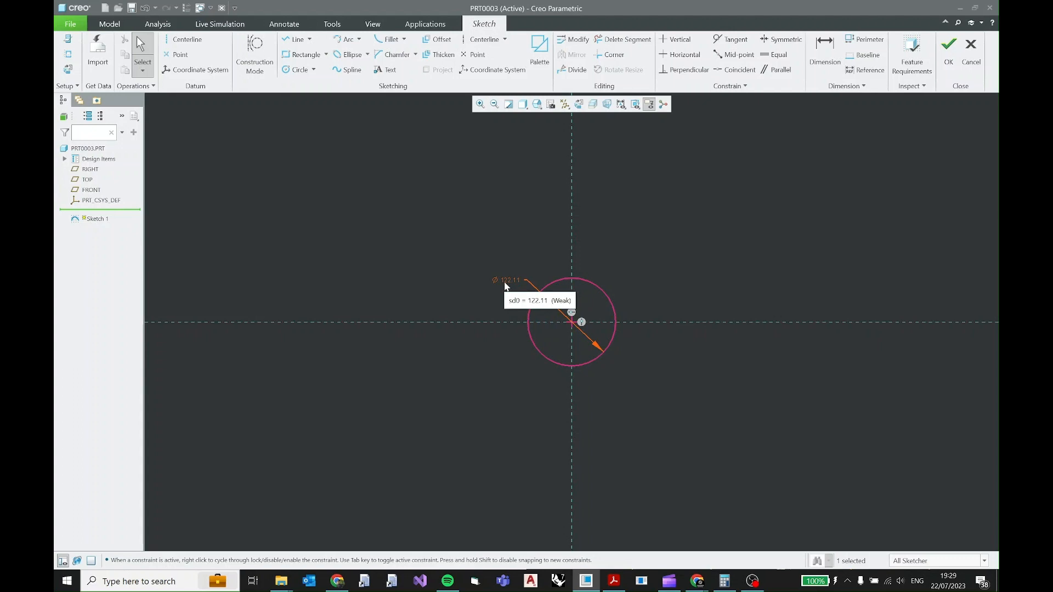
Convert the circle's diameter dimension to a radius dimension and set it to 14.
{"action": "left_click", "coordinate": [509, 283]}
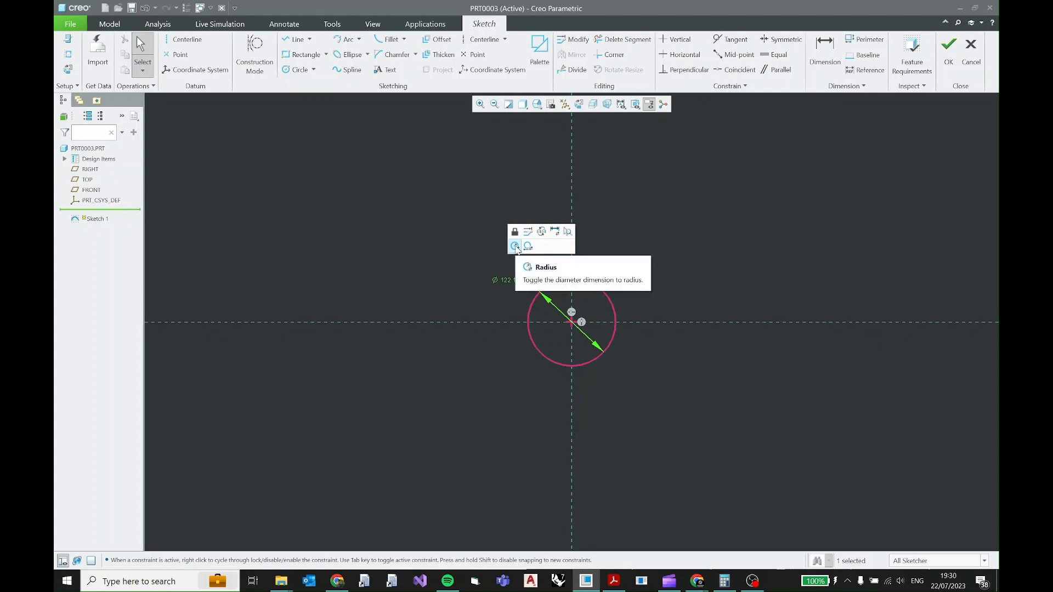
{"action": "left_click", "coordinate": [516, 248]}
{"action": "double_click", "coordinate": [510, 276]}
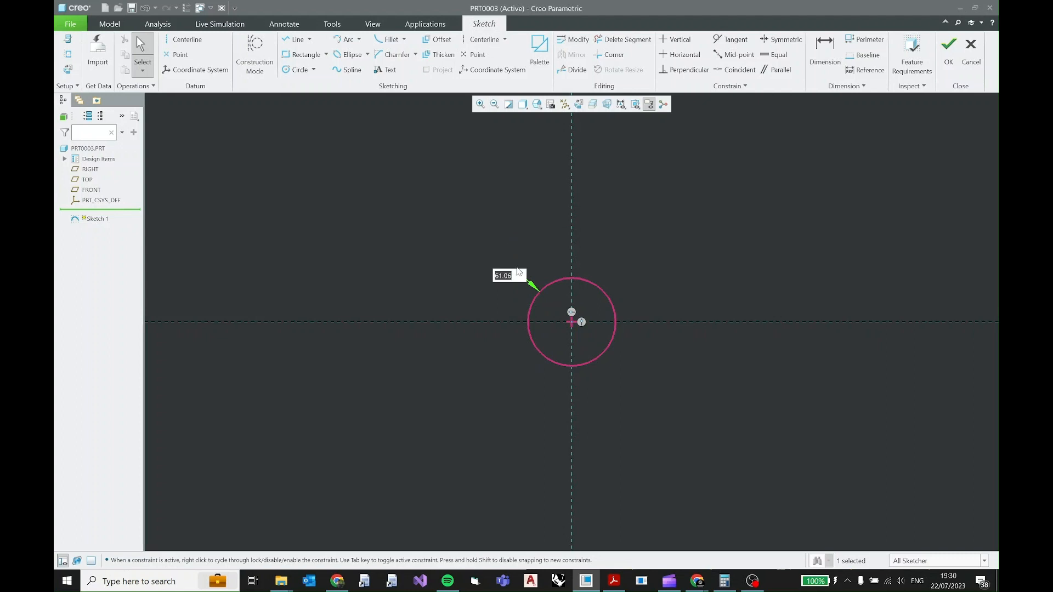
{"action": "type", "text": "14"}
{"action": "key", "text": "Return"}
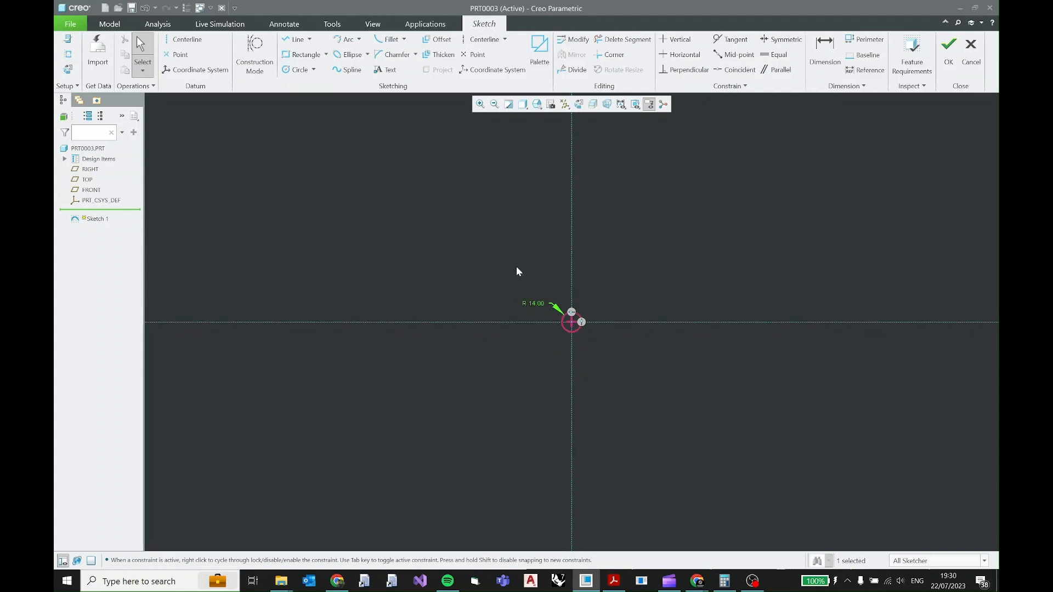
Move the circle's radius dimension text to the lower left of the circle.
{"action": "scroll", "coordinate": [578, 325], "scroll_direction": "up", "scroll_amount": 4}
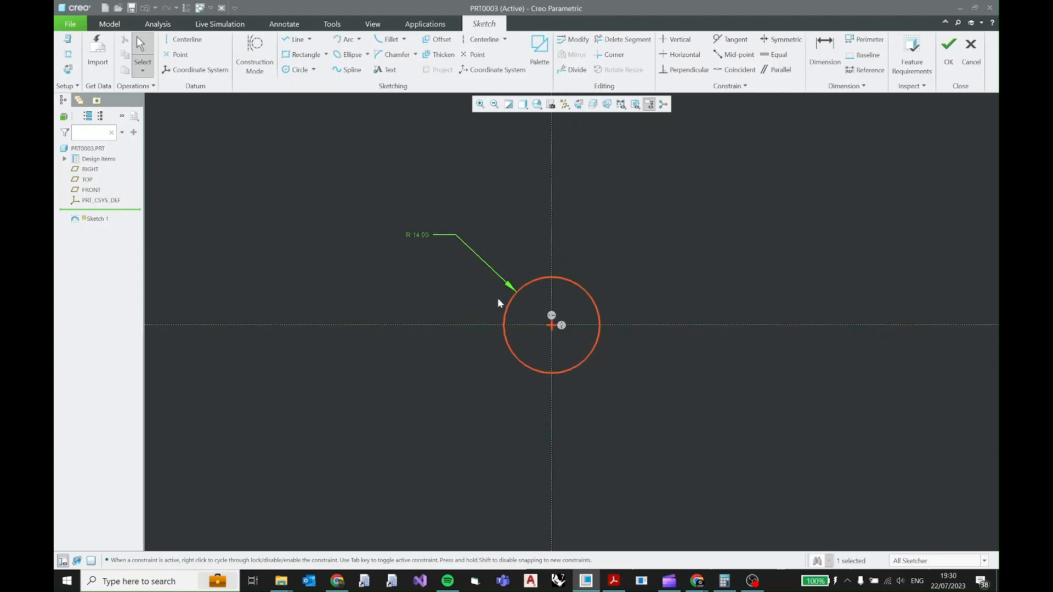
{"action": "left_click_drag", "start_coordinate": [420, 235], "coordinate": [408, 433]}
Resize the unlocked circle freehand to a radius of about 21.53, and restore its radius to 14.
{"action": "left_click_drag", "start_coordinate": [532, 369], "coordinate": [502, 418]}
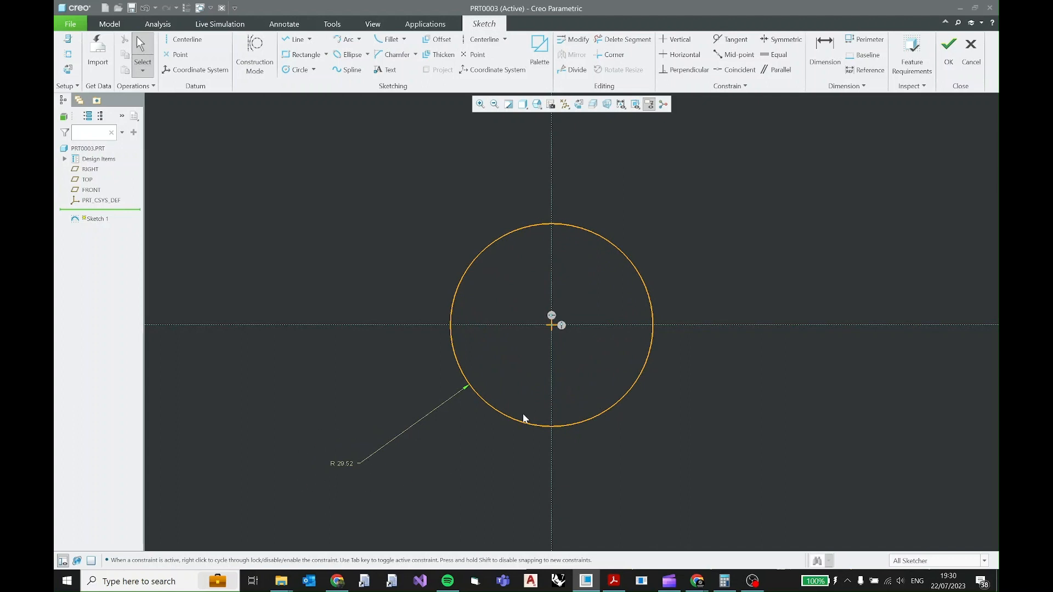
{"action": "left_click_drag", "start_coordinate": [514, 417], "coordinate": [508, 383]}
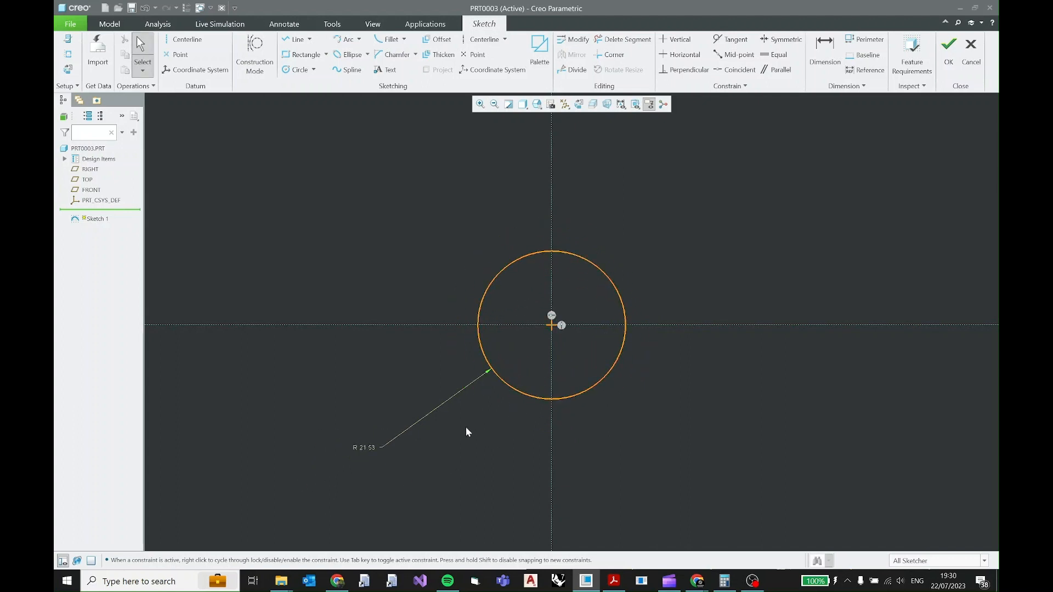
{"action": "double_click", "coordinate": [369, 449]}
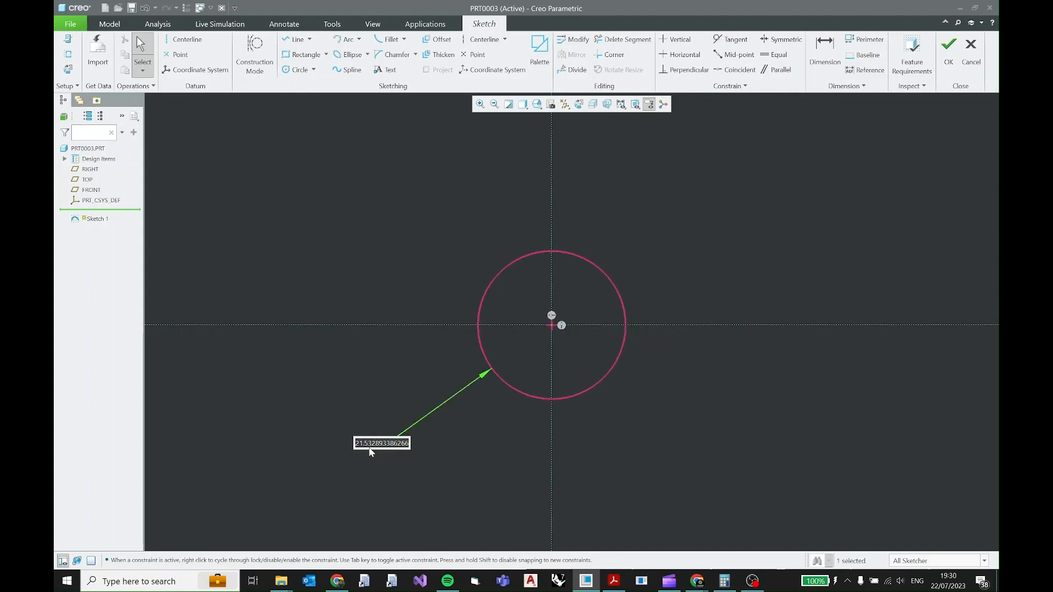
{"action": "type", "text": "14"}
{"action": "key", "text": "Return"}
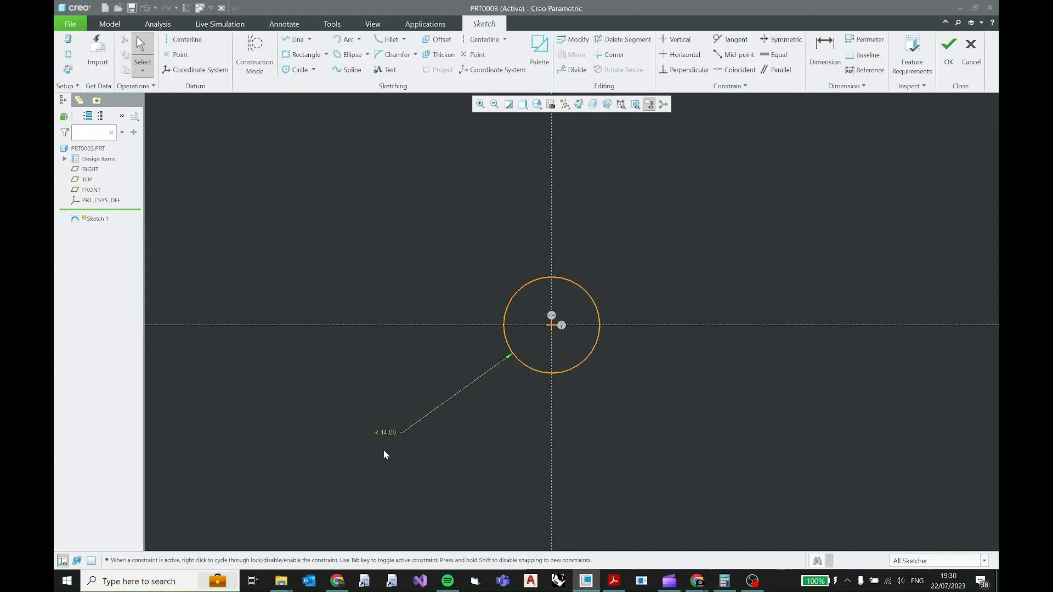
Lock the circle's radius dimension at 14, and try to resize the circle freehand.
{"action": "left_click", "coordinate": [387, 433]}
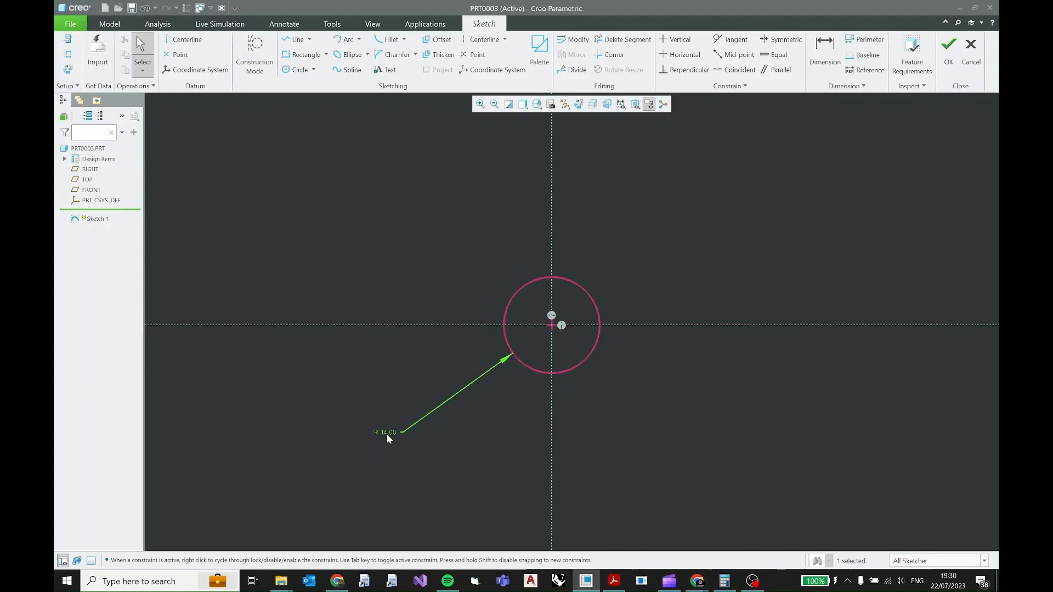
{"action": "double_click", "coordinate": [387, 433]}
{"action": "left_click", "coordinate": [394, 430]}
{"action": "key", "text": "Return"}
{"action": "left_click", "coordinate": [380, 432]}
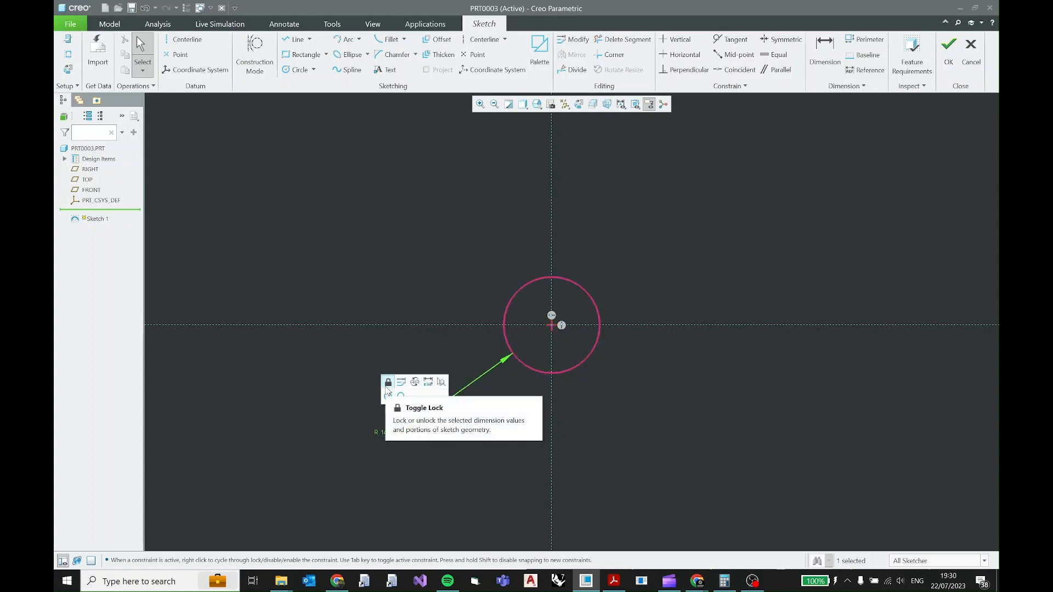
{"action": "left_click", "coordinate": [387, 387]}
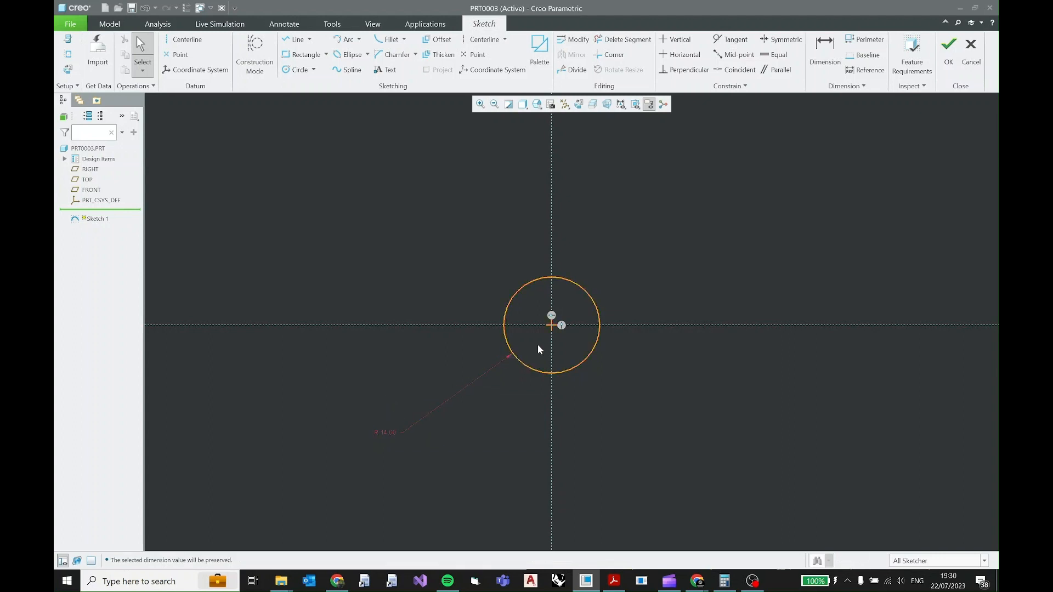
{"action": "left_click_drag", "start_coordinate": [531, 369], "coordinate": [521, 390]}
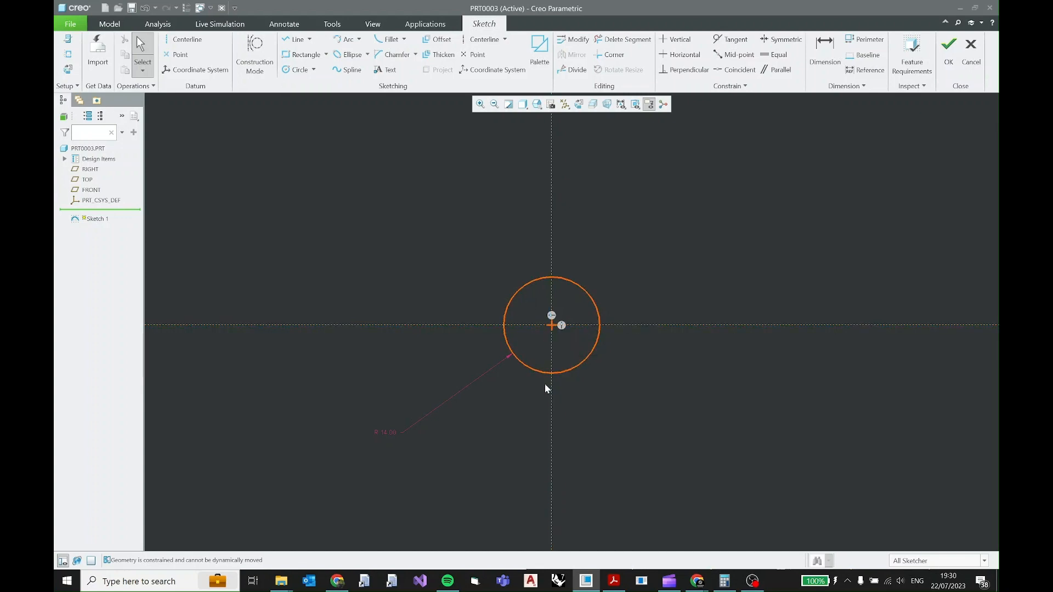
Check the PDF drawing, and draw a vertical geometry centerline through the centre of the R14 circle.
{"action": "scroll", "coordinate": [549, 304], "scroll_direction": "up", "scroll_amount": 3}
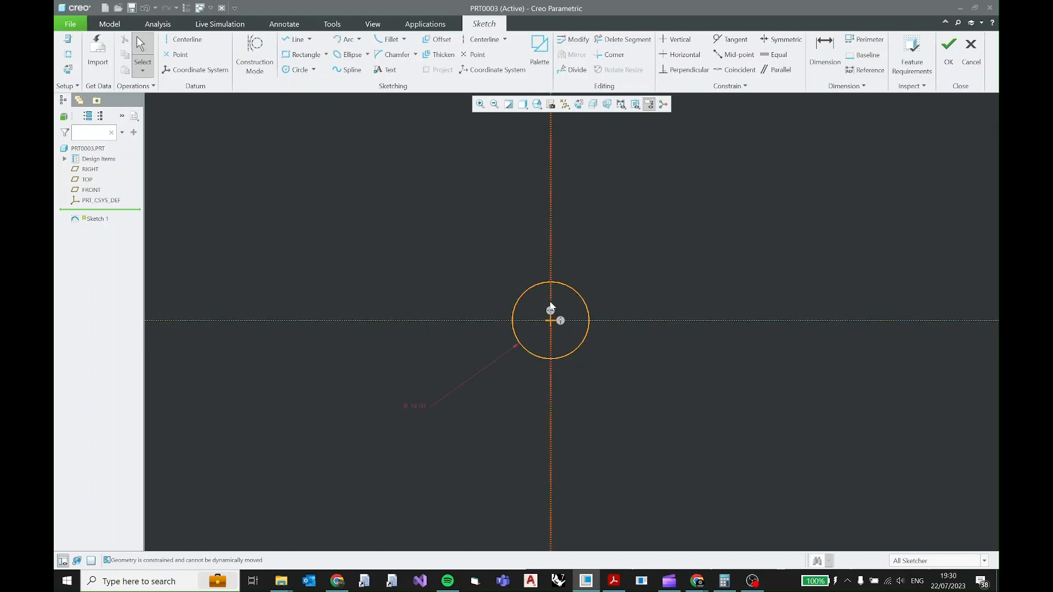
{"action": "middle_click_drag", "start_coordinate": [611, 298], "coordinate": [602, 336], "text": "shift"}
{"action": "left_click", "coordinate": [614, 581]}
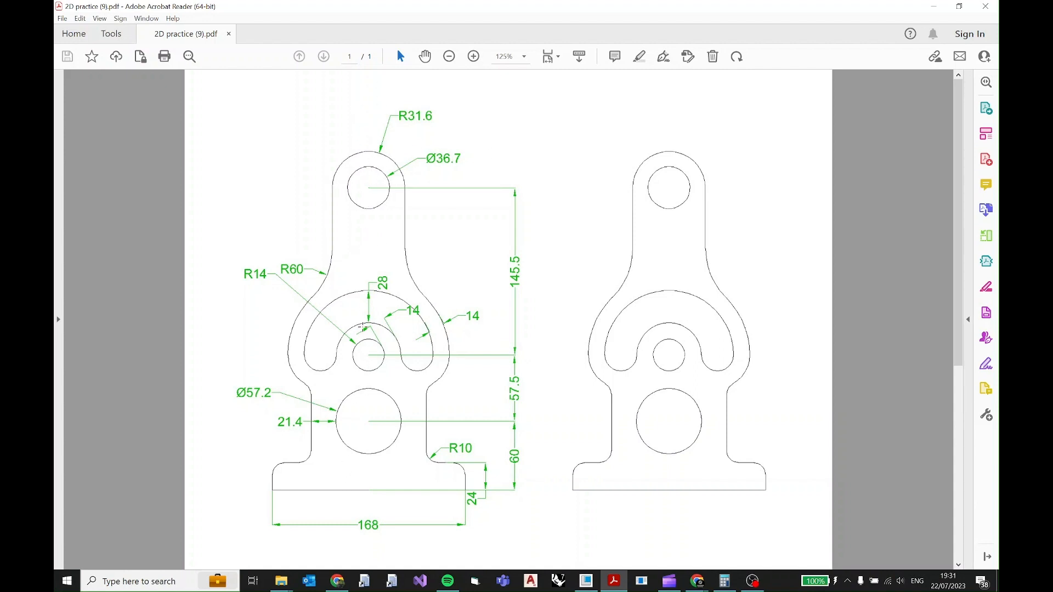
{"action": "left_click", "coordinate": [934, 6]}
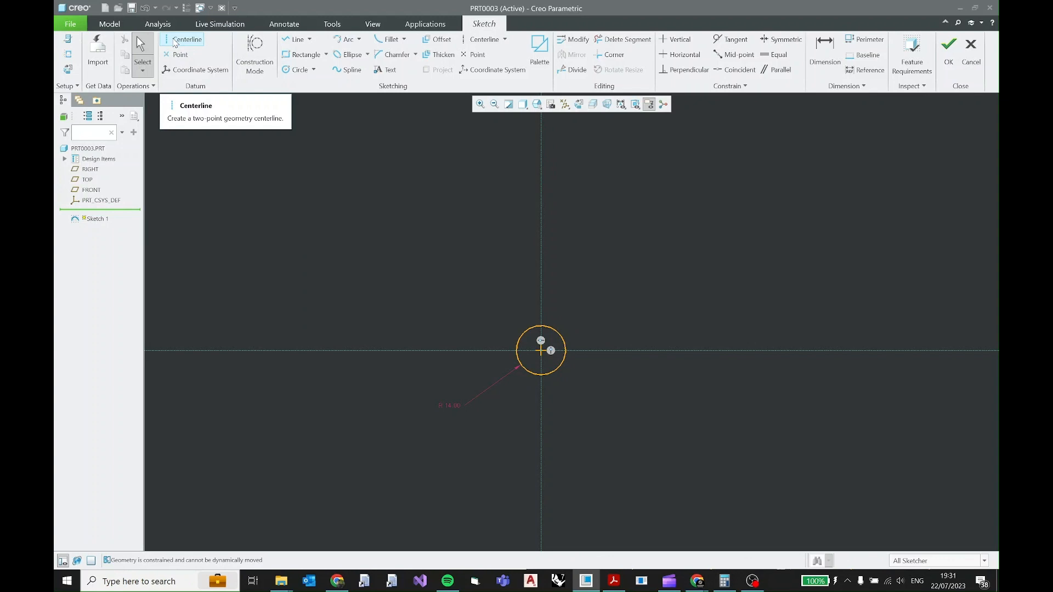
{"action": "left_click", "coordinate": [175, 41]}
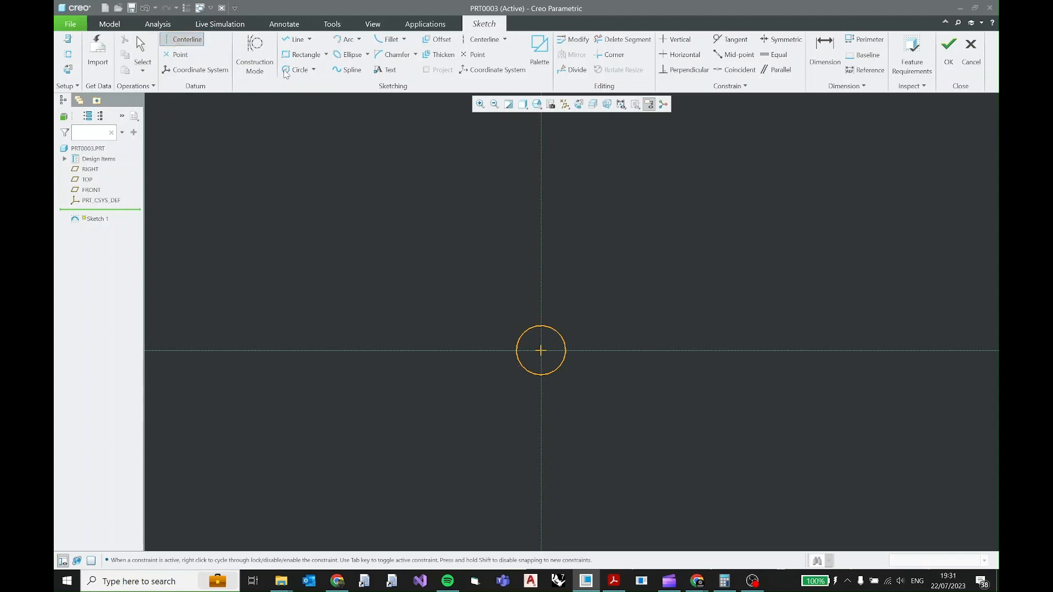
{"action": "left_click", "coordinate": [541, 146]}
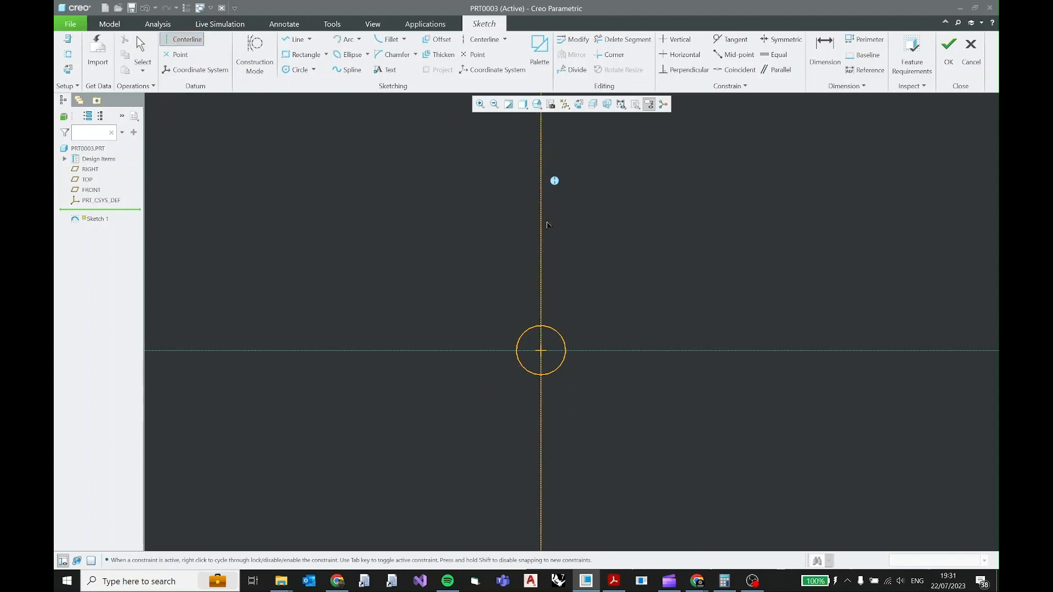
{"action": "left_click", "coordinate": [542, 262]}
{"action": "middle_click", "coordinate": [575, 242]}
Sketch a circle about 38.8 in diameter, centred on the vertical centerline below the R14 circle.
{"action": "middle_click_drag", "start_coordinate": [581, 252], "coordinate": [580, 128], "text": "shift"}
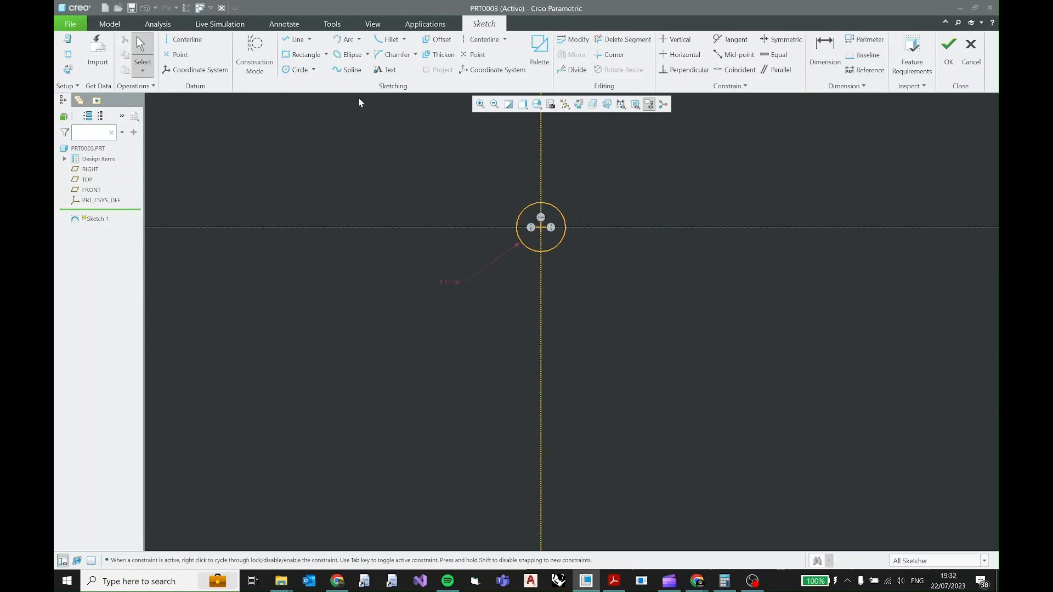
{"action": "left_click", "coordinate": [296, 70]}
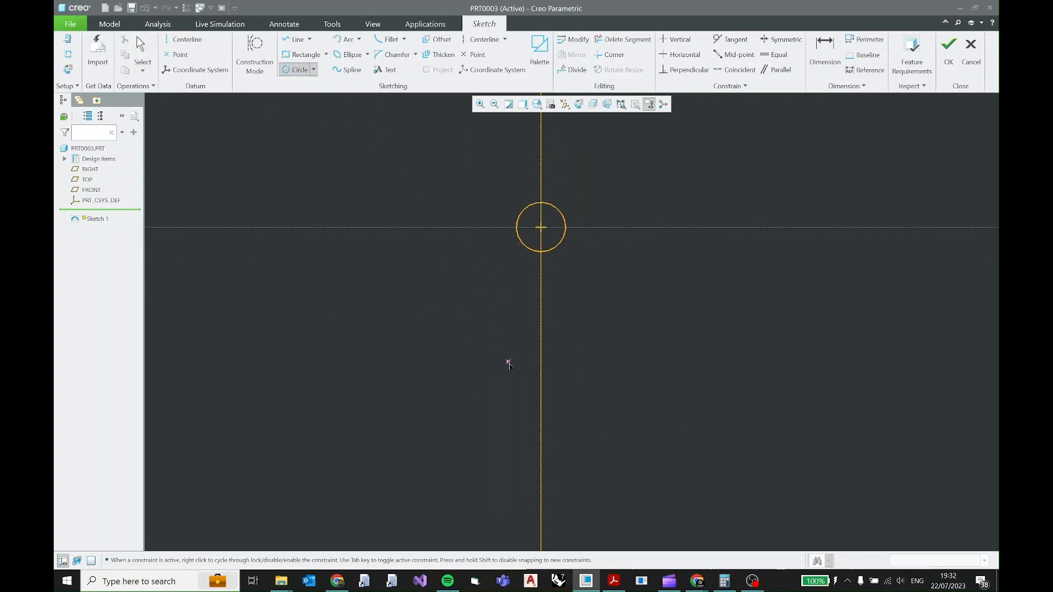
{"action": "left_click", "coordinate": [541, 383]}
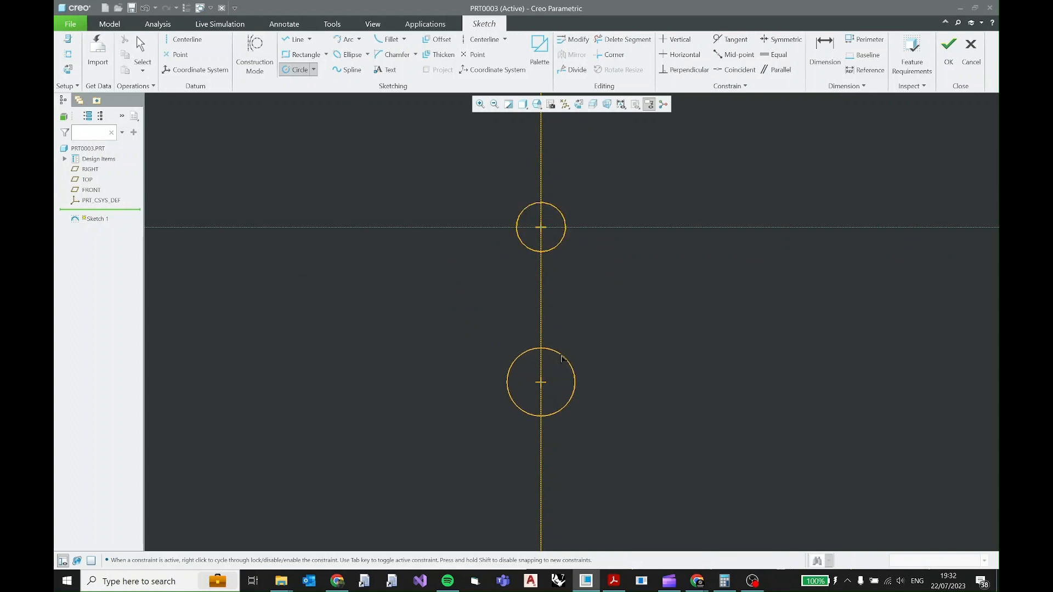
{"action": "left_click", "coordinate": [561, 358]}
{"action": "scroll", "coordinate": [561, 310], "scroll_direction": "up", "scroll_amount": 2}
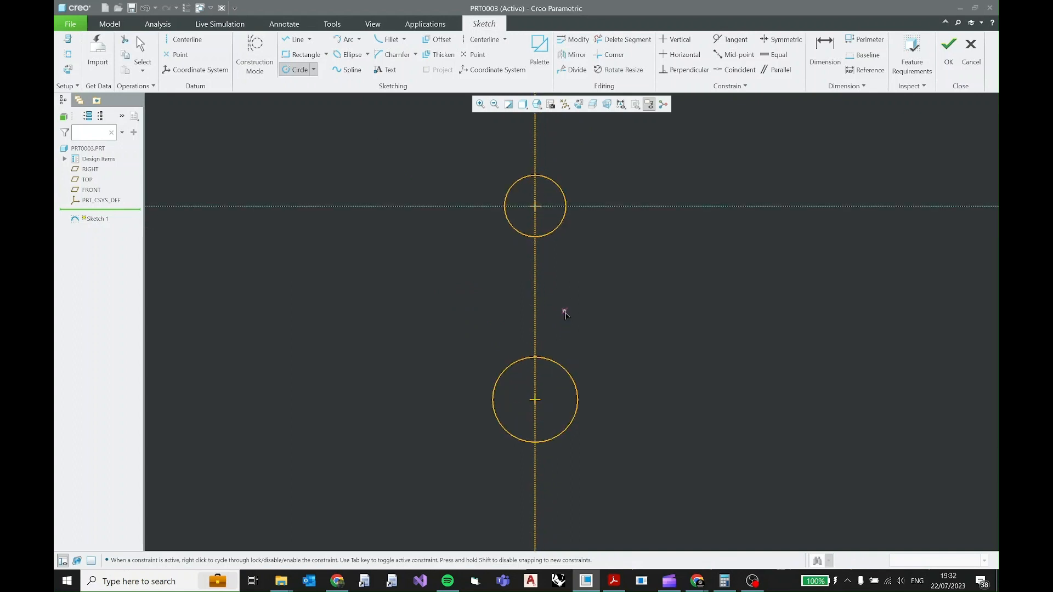
{"action": "middle_click", "coordinate": [613, 305]}
{"action": "left_click", "coordinate": [611, 302]}
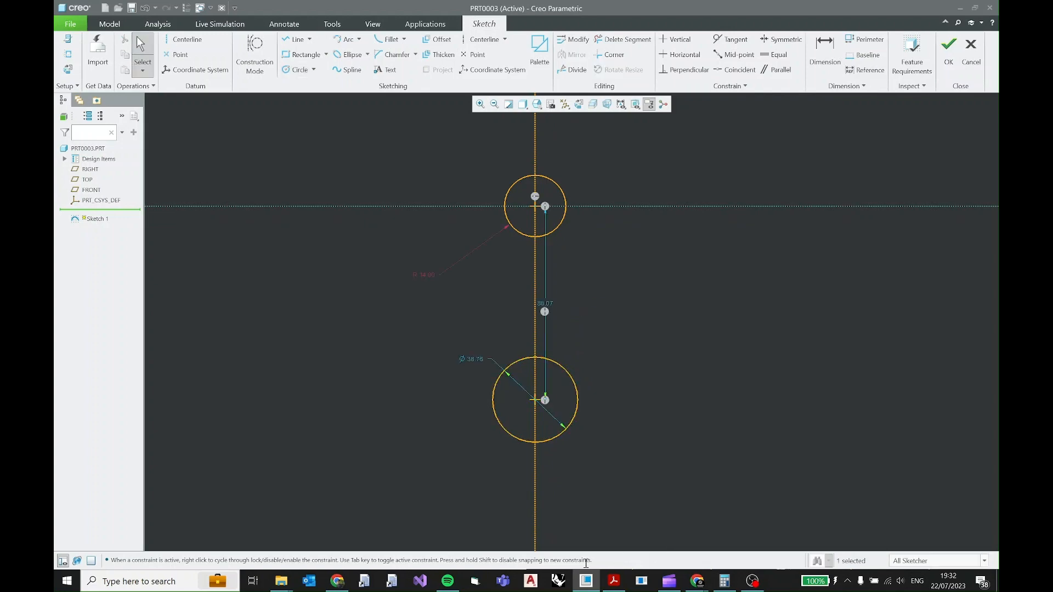
Check the PDF drawing, and set the vertical distance between the two circle centres to 57.5 with its dimension placed clear of the circles.
{"action": "left_click", "coordinate": [614, 581]}
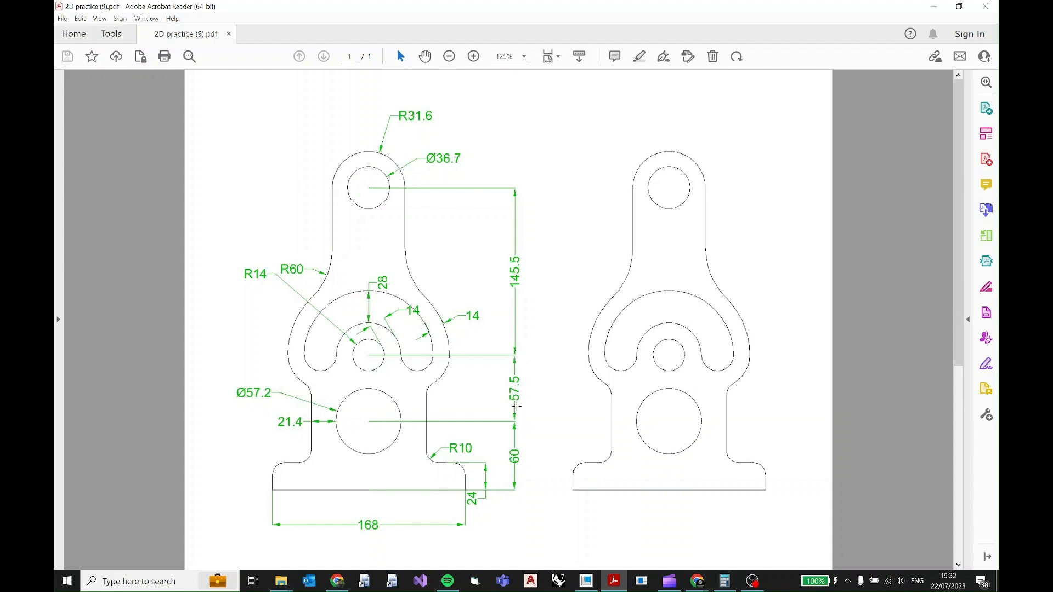
{"action": "left_click", "coordinate": [934, 6]}
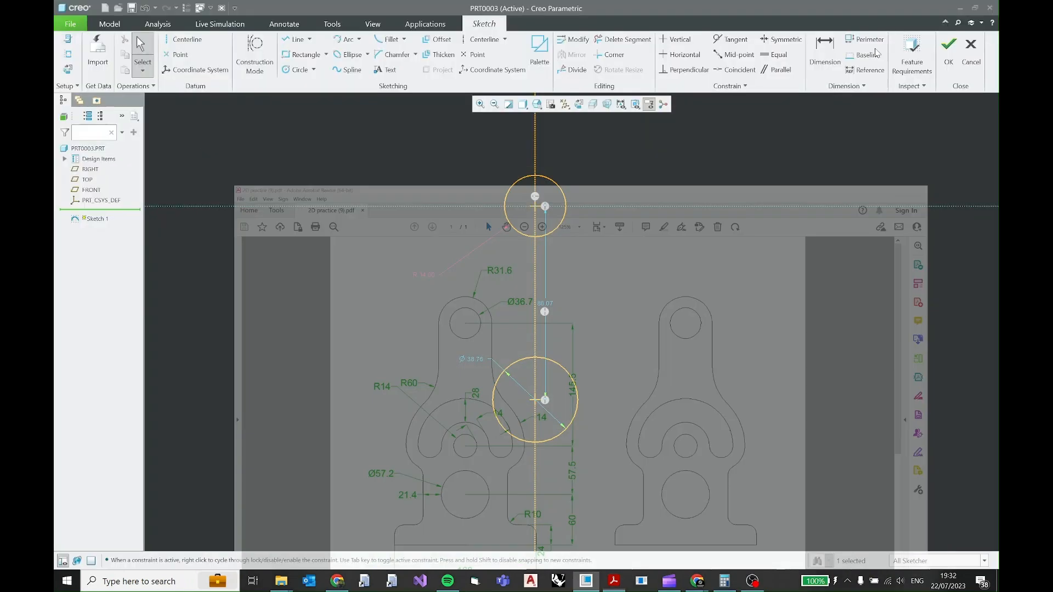
{"action": "left_click_drag", "start_coordinate": [545, 304], "coordinate": [624, 304]}
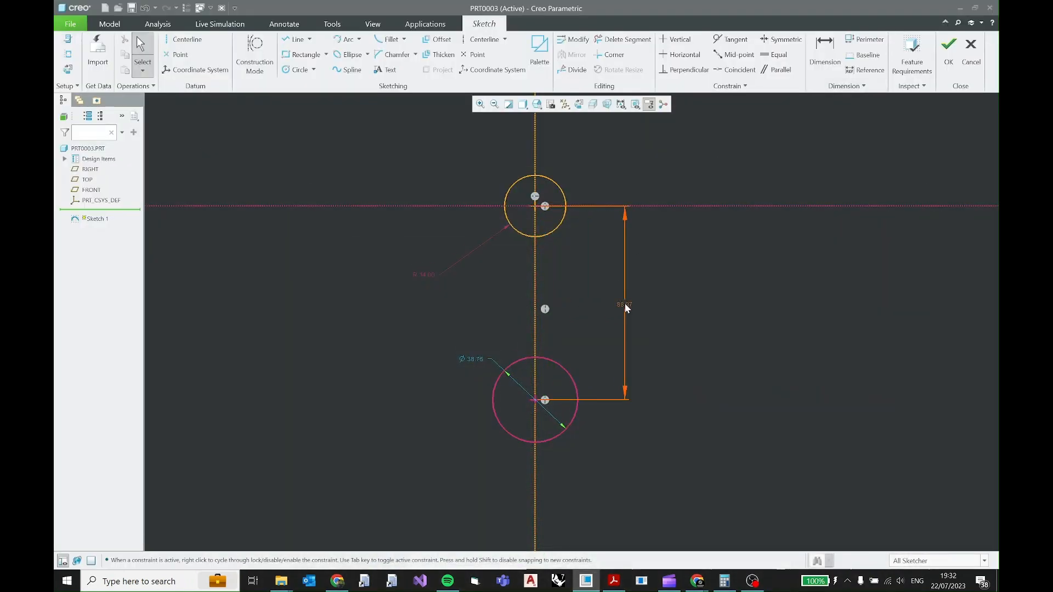
{"action": "double_click", "coordinate": [624, 304]}
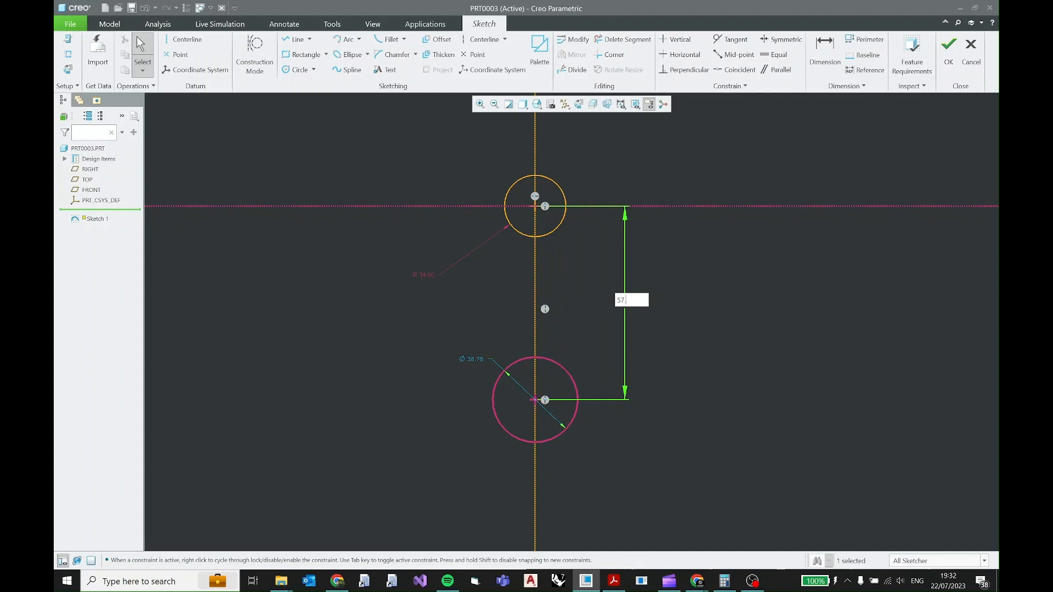
{"action": "type", "text": "50"}
{"action": "key", "text": "Return"}
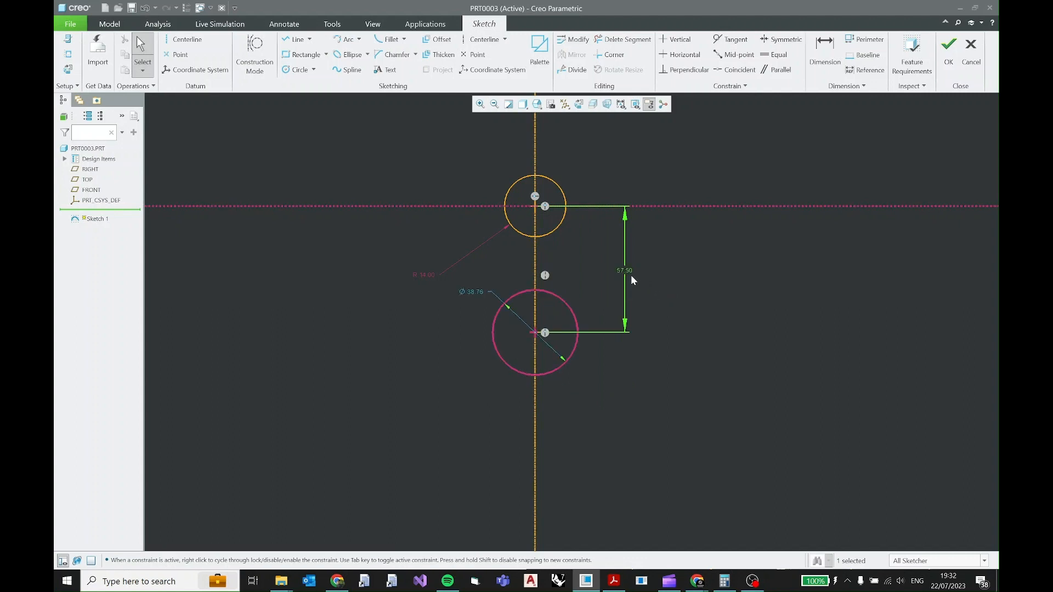
Set the lower circle's diameter to 57.2 and place its dimension text to the left of the circle.
{"action": "double_click", "coordinate": [472, 291]}
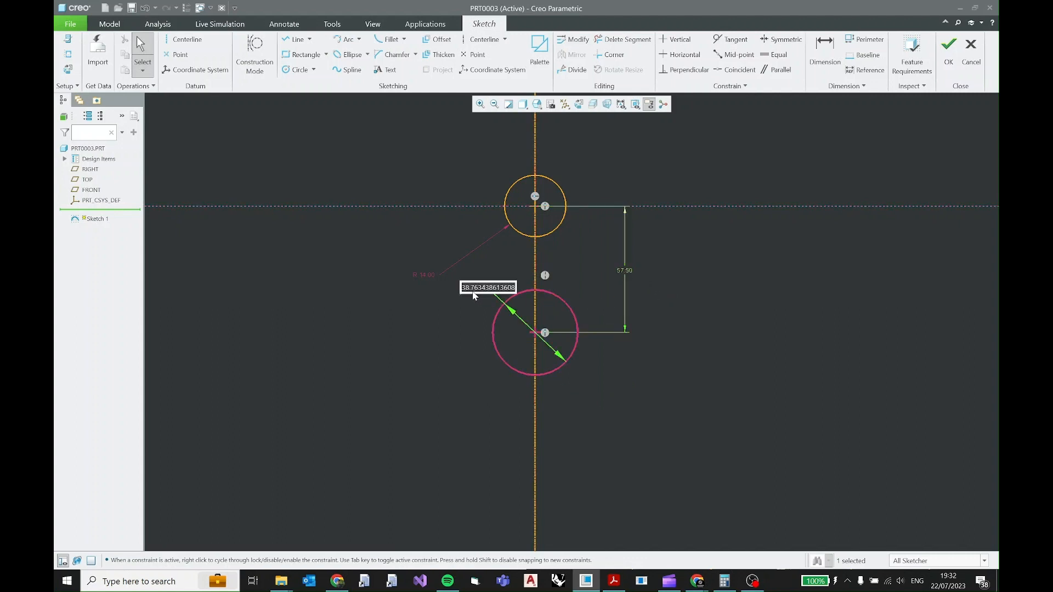
{"action": "type", "text": "57.20"}
{"action": "key", "text": "Return"}
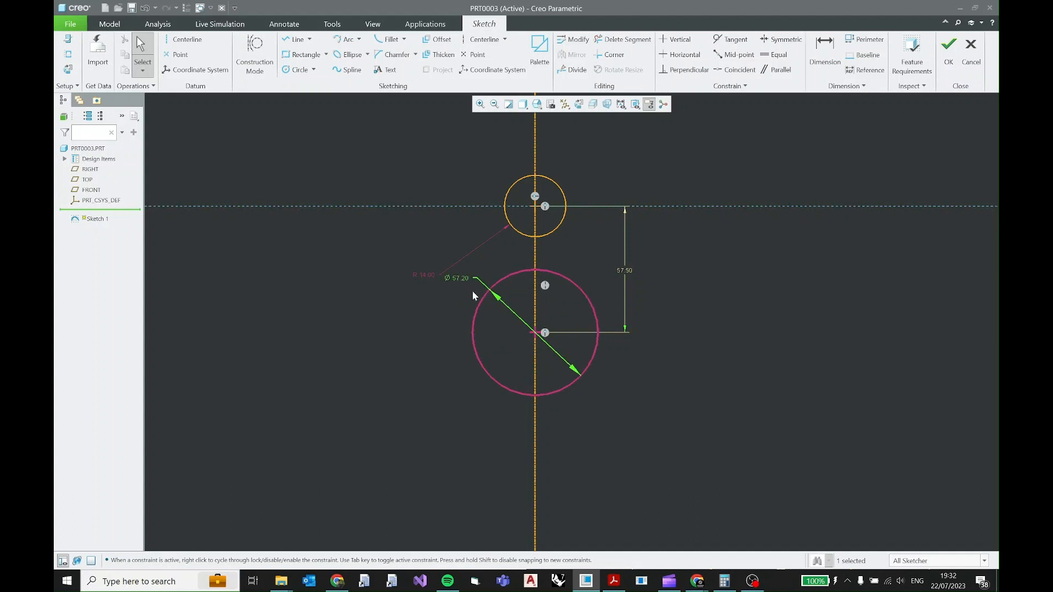
{"action": "left_click_drag", "start_coordinate": [463, 281], "coordinate": [465, 325]}
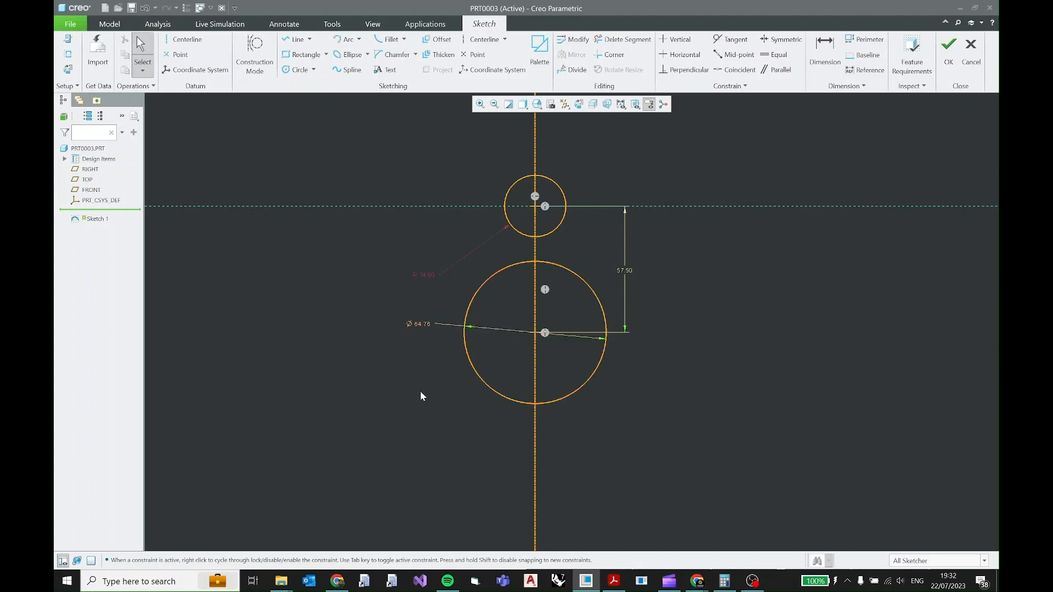
Undo the freehand resize of the lower circle, and lock its diameter dimension, placing the text at the circle's lower left.
{"action": "key", "text": "ctrl+z"}
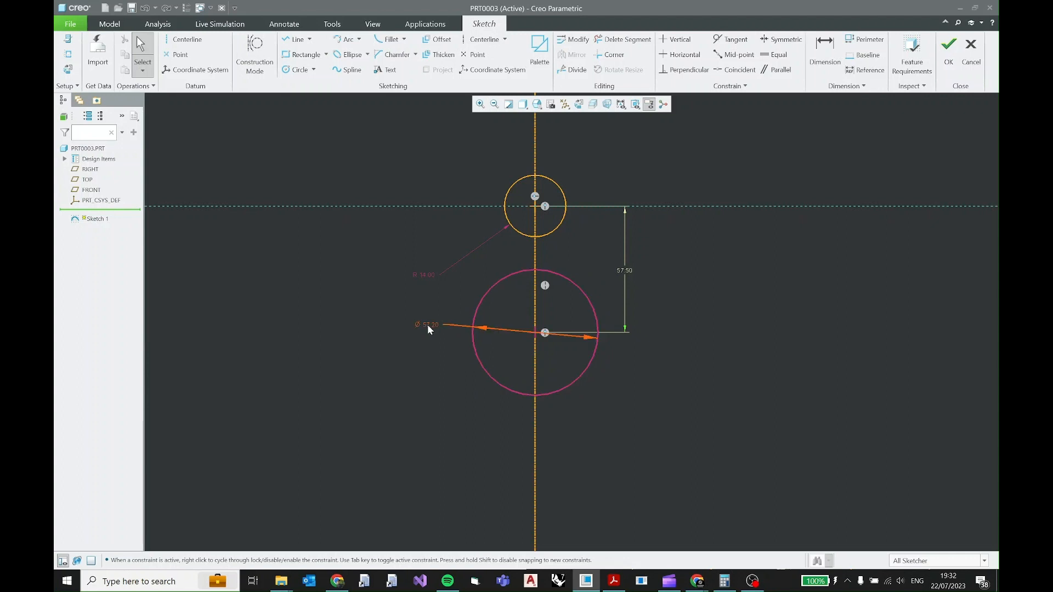
{"action": "double_click", "coordinate": [427, 325]}
{"action": "key", "text": "Return"}
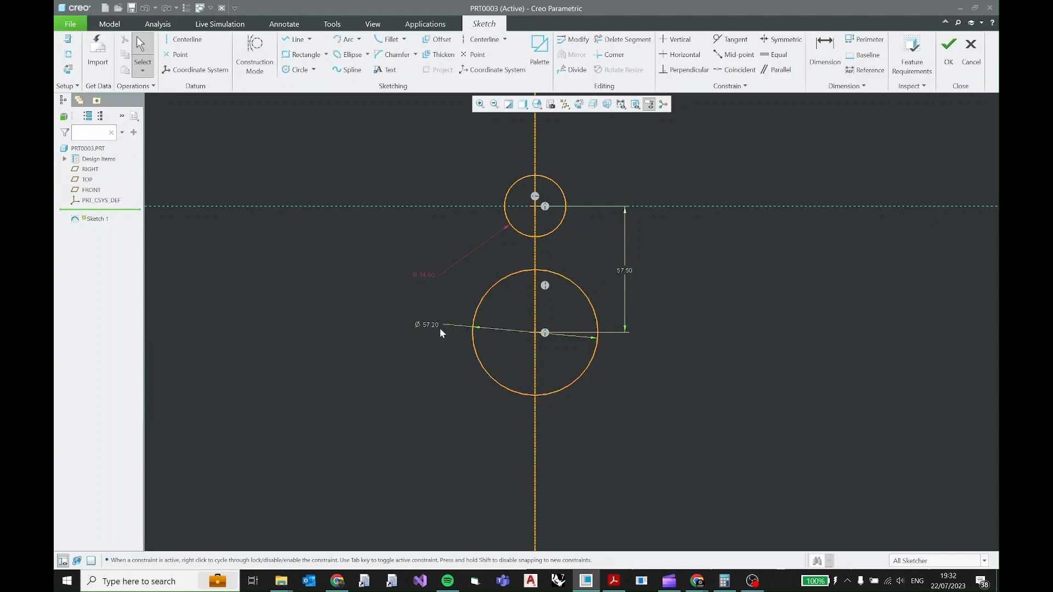
{"action": "left_click", "coordinate": [433, 326]}
{"action": "left_click", "coordinate": [442, 288]}
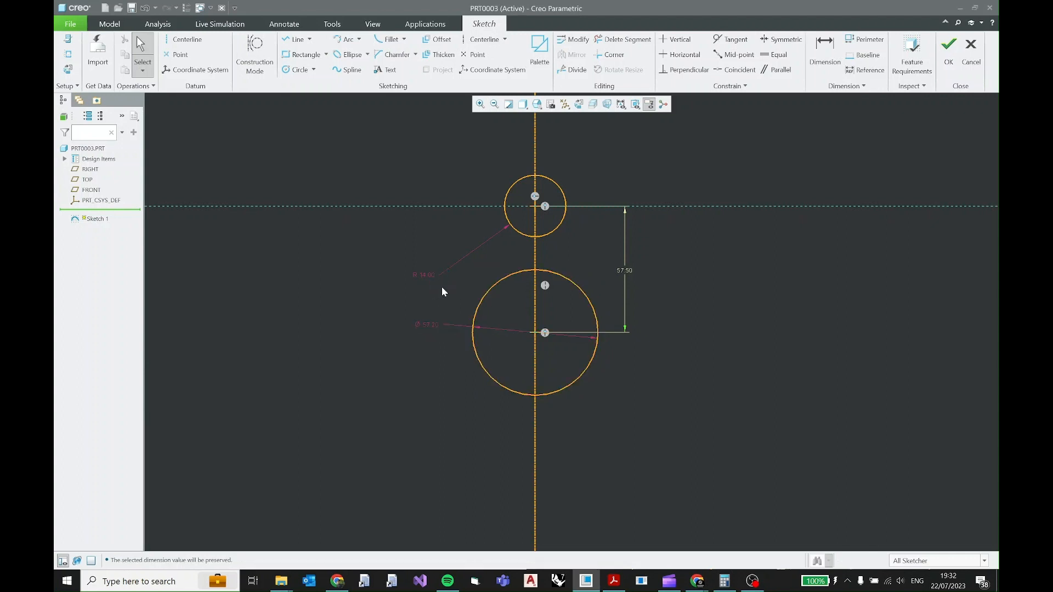
{"action": "left_click_drag", "start_coordinate": [440, 337], "coordinate": [416, 369]}
Move the lower circle down freehand and undo it, and lock the vertical distance dimension between the two circle centres.
{"action": "mouse_move", "coordinate": [584, 371]}
{"action": "left_mouse_down"}
{"action": "mouse_move", "coordinate": [607, 412]}
{"action": "mouse_move", "coordinate": [590, 372]}
{"action": "mouse_move", "coordinate": [604, 376]}
{"action": "mouse_move", "coordinate": [590, 369]}
{"action": "mouse_move", "coordinate": [598, 375]}
{"action": "left_mouse_up"}
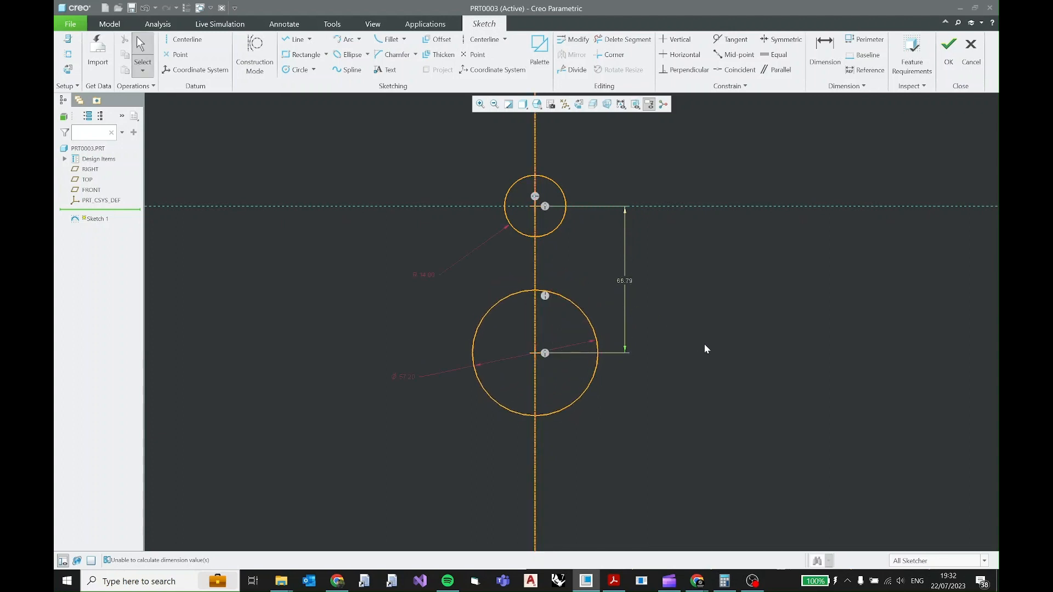
{"action": "key", "text": "ctrl+z"}
{"action": "left_click", "coordinate": [622, 271]}
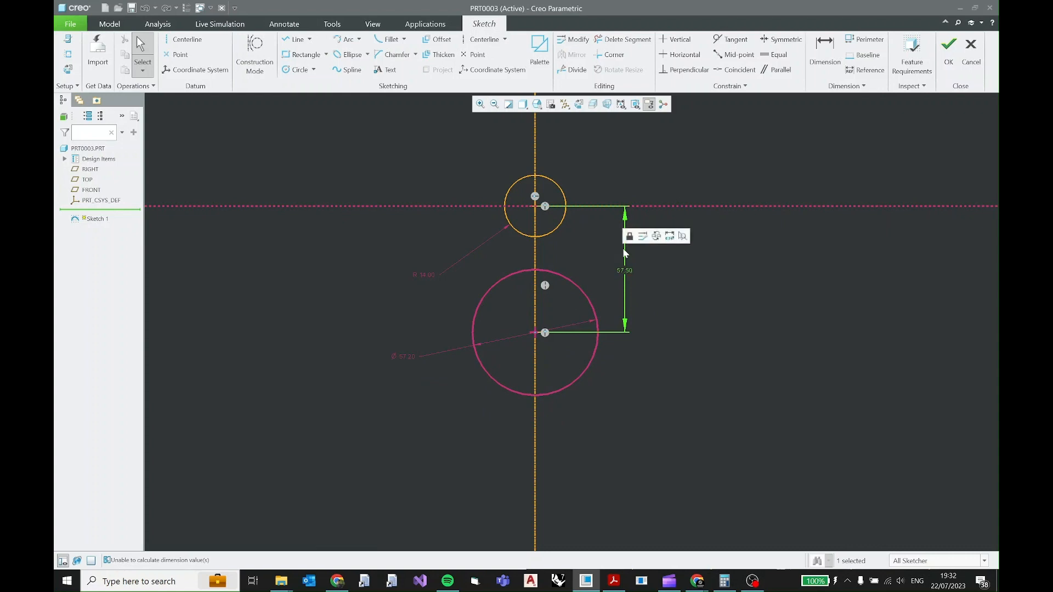
{"action": "left_click", "coordinate": [630, 236]}
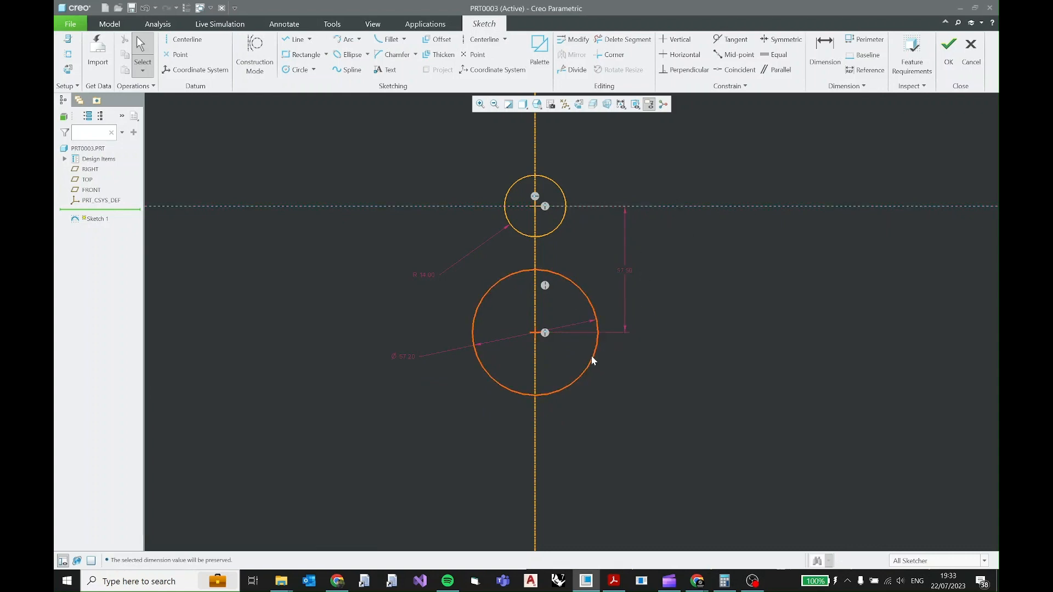
Try to move the lower circle freehand with its diameter and distance dimensions locked.
{"action": "left_click_drag", "start_coordinate": [593, 356], "coordinate": [588, 385]}
{"action": "left_click", "coordinate": [493, 371]}
{"action": "left_click_drag", "start_coordinate": [492, 371], "coordinate": [556, 355]}
Check the PDF drawing, and sketch a circle about 41.55 in diameter, centred on the vertical centerline above the R14 circle.
{"action": "middle_click_drag", "start_coordinate": [684, 245], "coordinate": [642, 358], "text": "shift"}
{"action": "scroll", "coordinate": [642, 360], "scroll_direction": "up", "scroll_amount": 1}
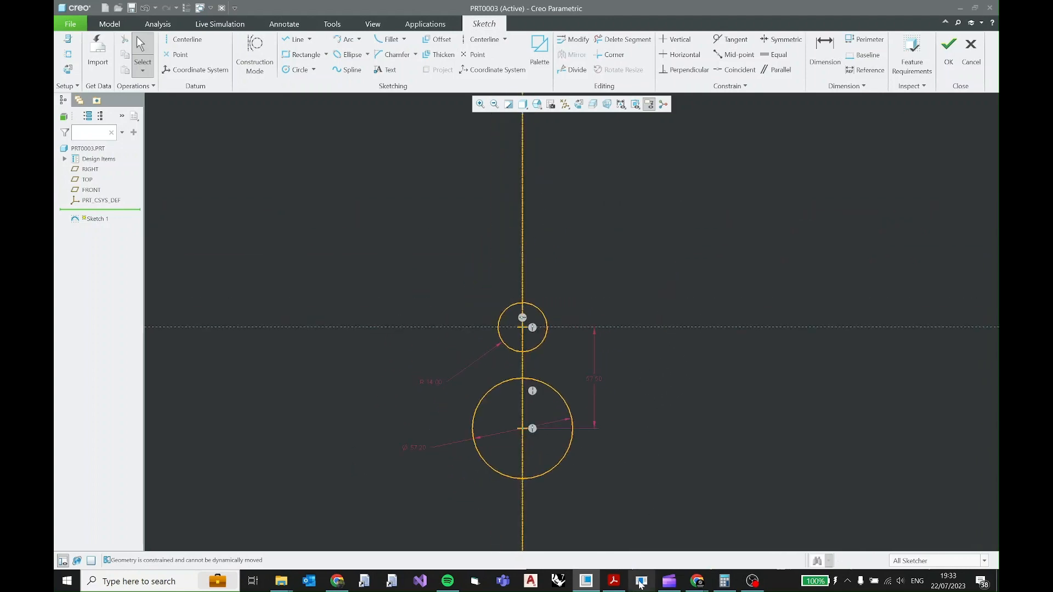
{"action": "left_click", "coordinate": [622, 588]}
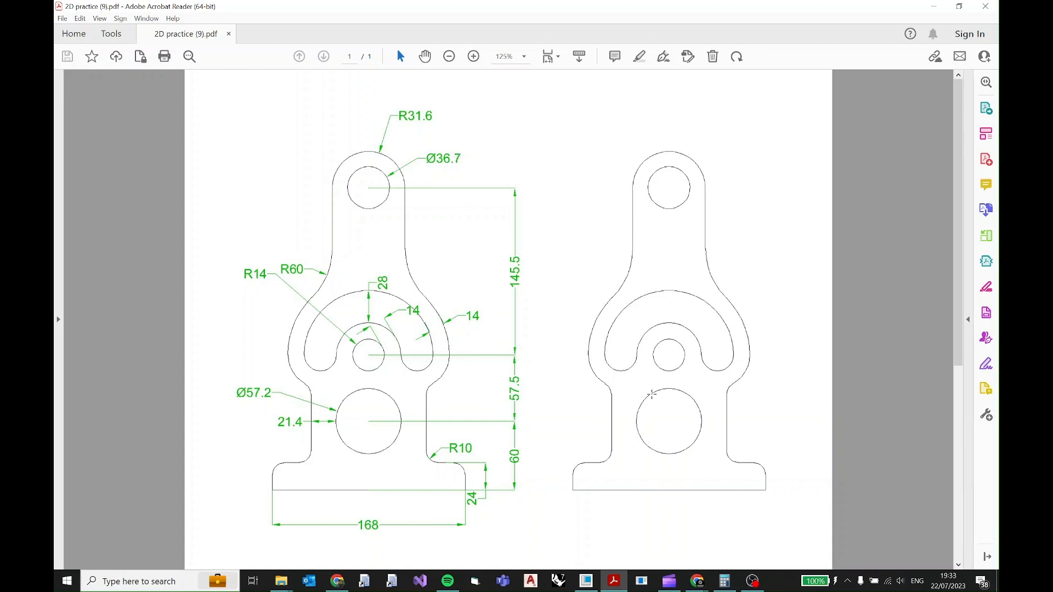
{"action": "left_click", "coordinate": [586, 581]}
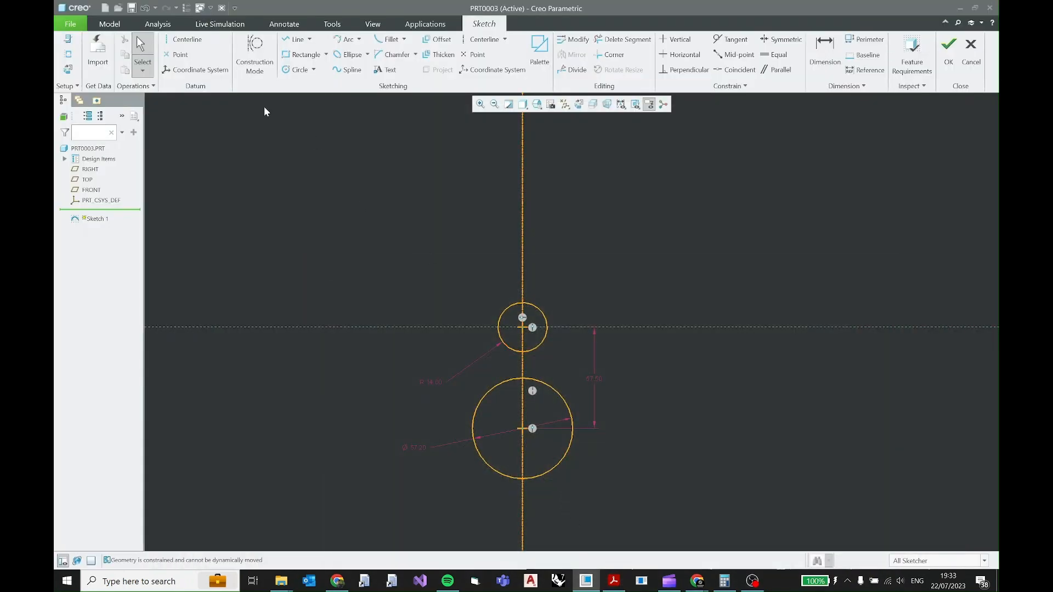
{"action": "left_click", "coordinate": [291, 69]}
{"action": "mouse_move", "coordinate": [514, 158]}
{"action": "middle_mouse_down", "text": "shift"}
{"action": "mouse_move", "coordinate": [503, 329]}
{"action": "mouse_move", "coordinate": [492, 245]}
{"action": "middle_mouse_up", "text": "shift"}
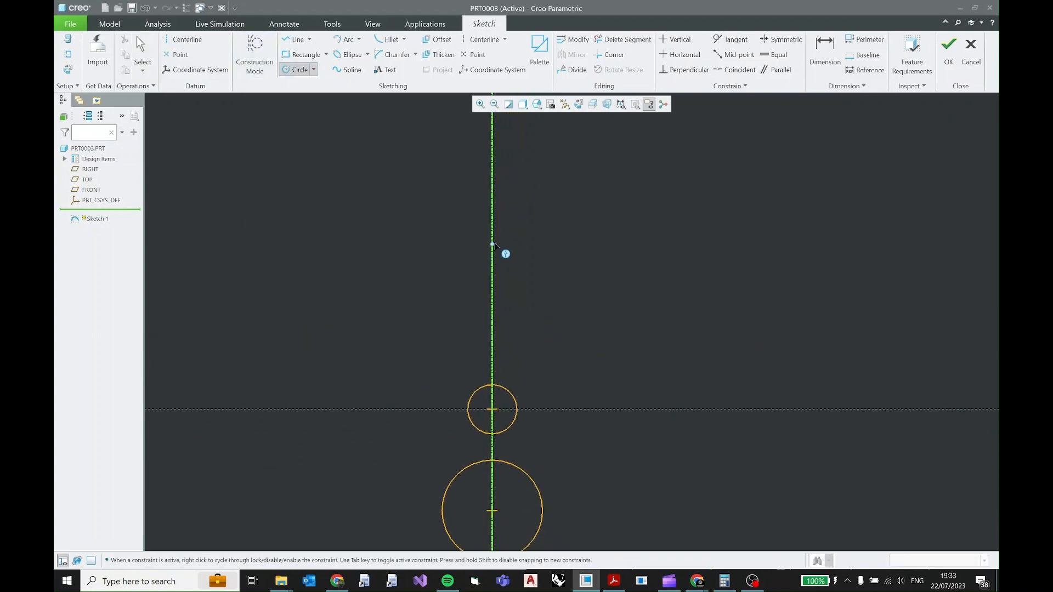
{"action": "left_click", "coordinate": [492, 187]}
{"action": "left_click", "coordinate": [529, 195]}
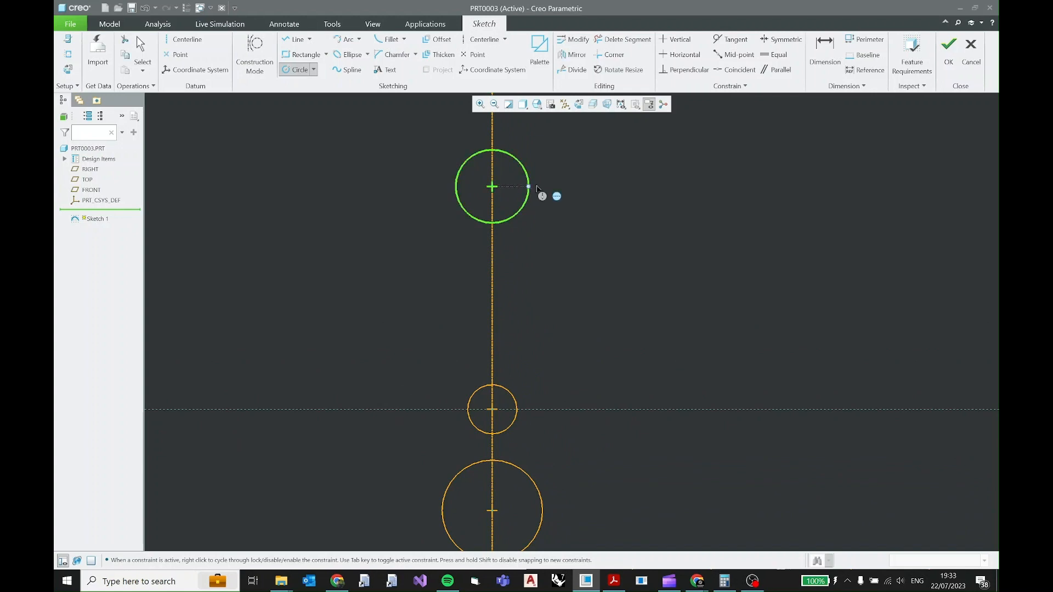
{"action": "middle_click", "coordinate": [542, 181]}
Place the top circle's vertical distance dimension to the right of the sketch and set it to 145.5 from the R14 circle's centre.
{"action": "left_click_drag", "start_coordinate": [505, 301], "coordinate": [663, 299]}
{"action": "double_click", "coordinate": [663, 298]}
{"action": "type", "text": "145"}
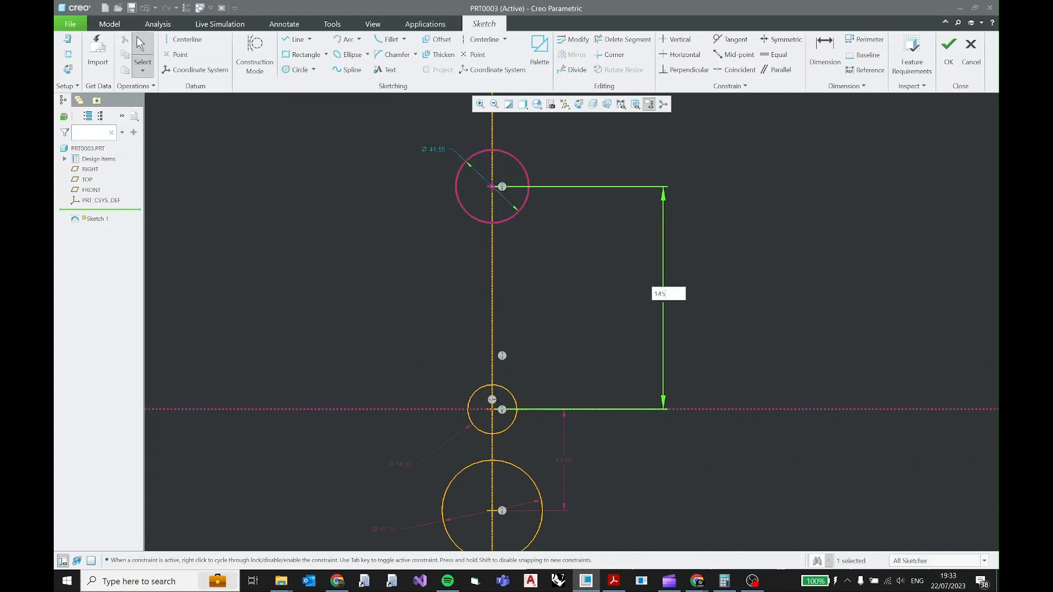
{"action": "type", "text": ".5"}
{"action": "key", "text": "Return"}
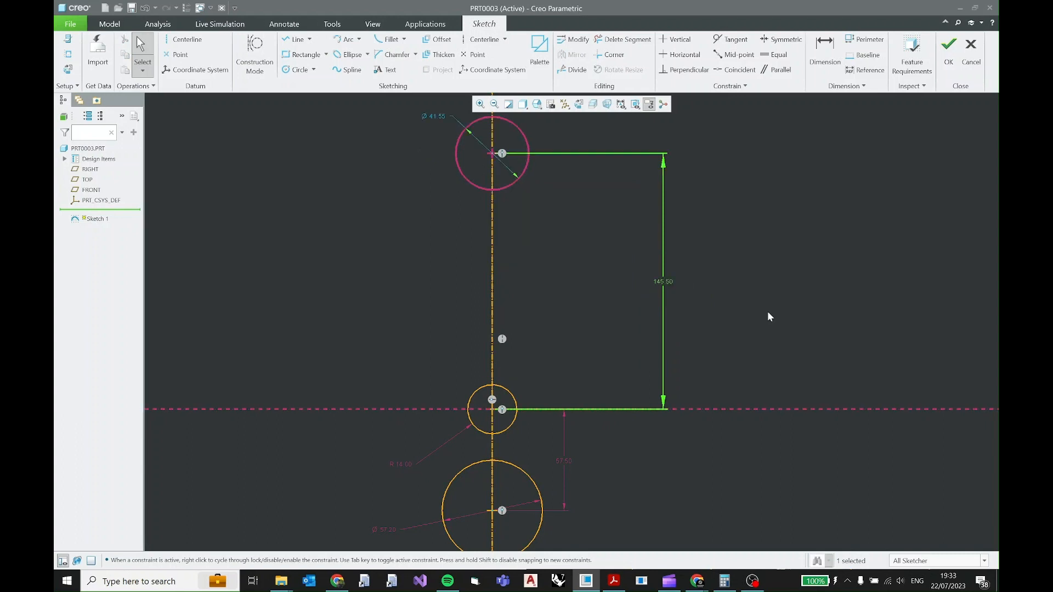
Lock the 145.5 vertical distance dimension, and give the top circle a locked diameter of 36.7.
{"action": "left_click", "coordinate": [662, 281]}
{"action": "left_click", "coordinate": [661, 245]}
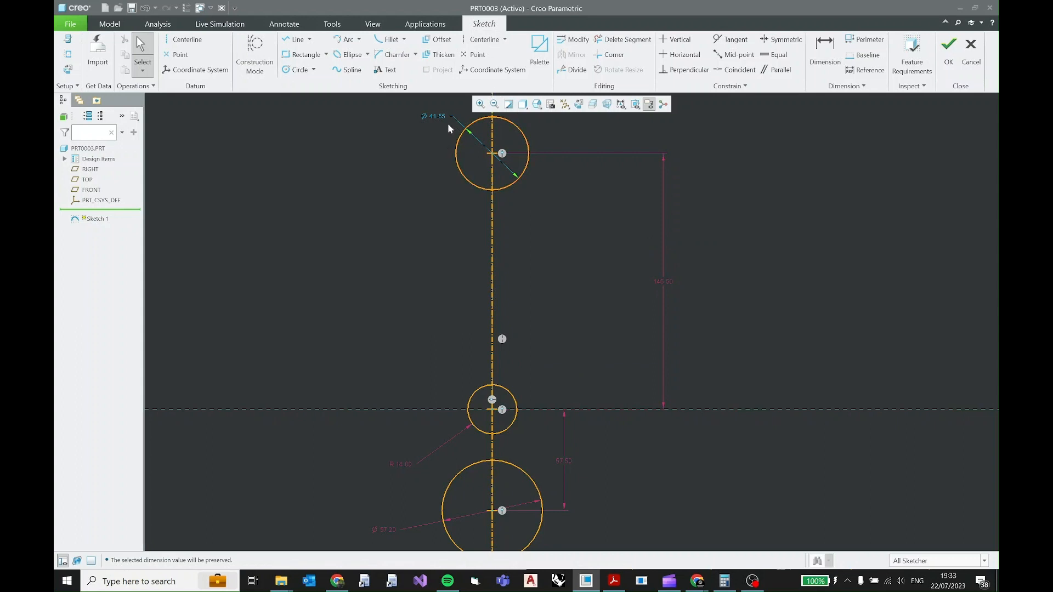
{"action": "double_click", "coordinate": [434, 116]}
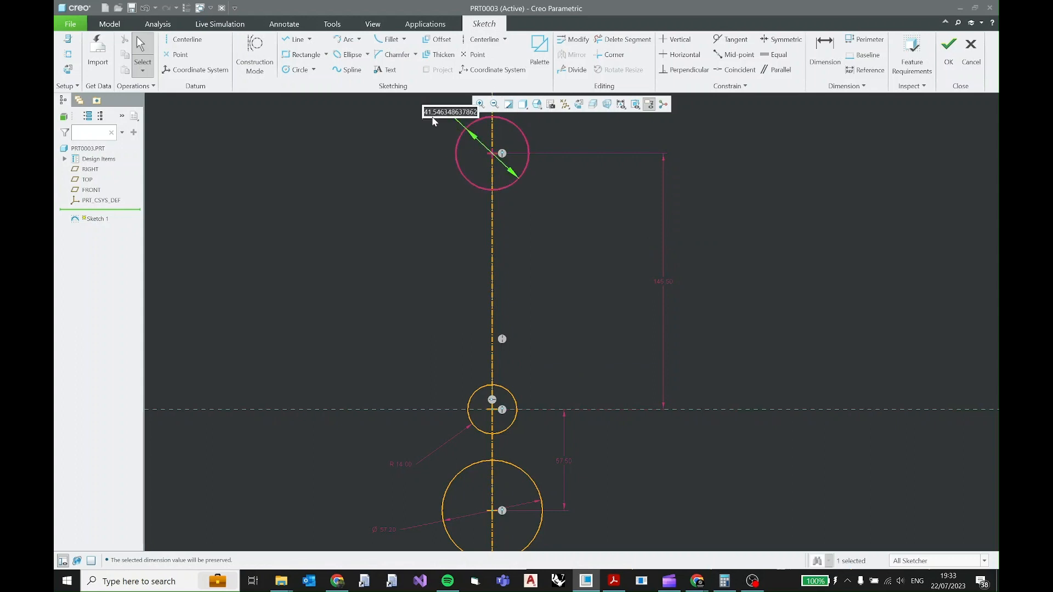
{"action": "type", "text": "36.7"}
{"action": "key", "text": "Return"}
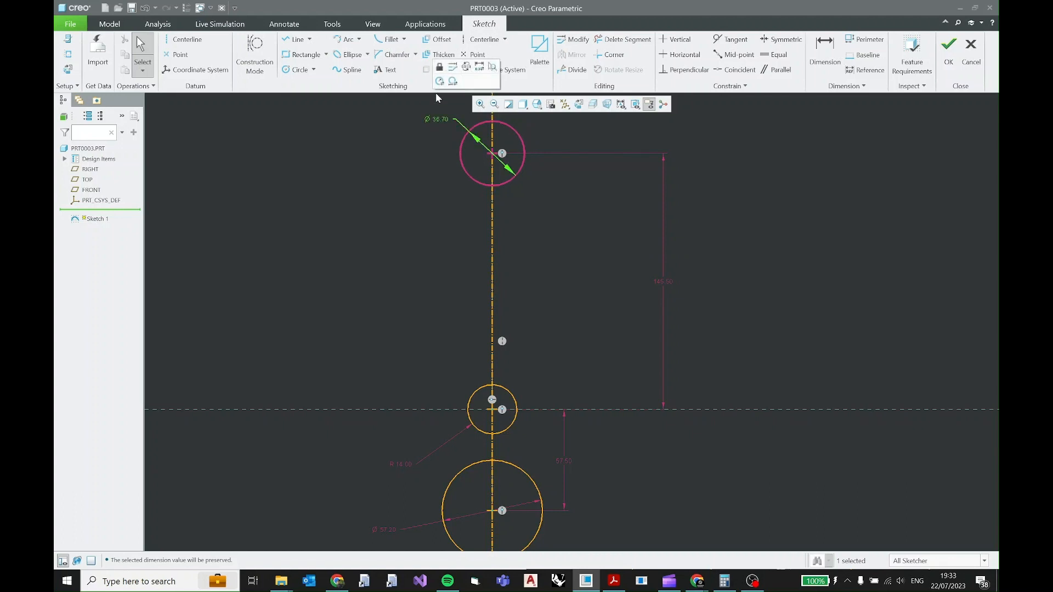
{"action": "left_click", "coordinate": [439, 113]}
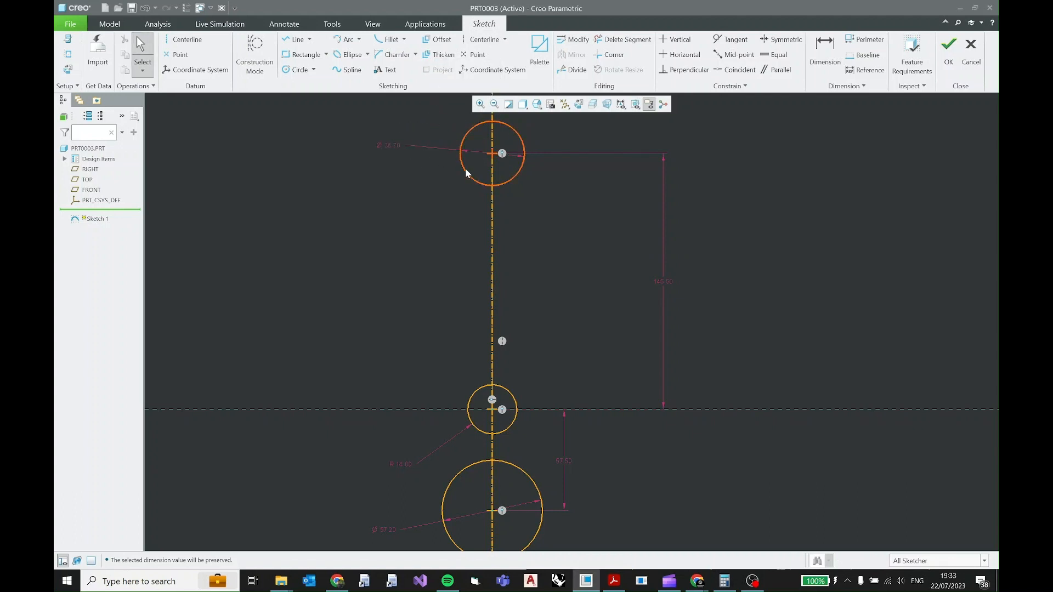
Try to move the top circle freehand with its diameter and distance dimensions locked.
{"action": "left_click_drag", "start_coordinate": [465, 169], "coordinate": [463, 209]}
{"action": "scroll", "coordinate": [545, 355], "scroll_direction": "up", "scroll_amount": 2}
{"action": "middle_click_drag", "start_coordinate": [545, 356], "coordinate": [531, 390], "text": "shift"}
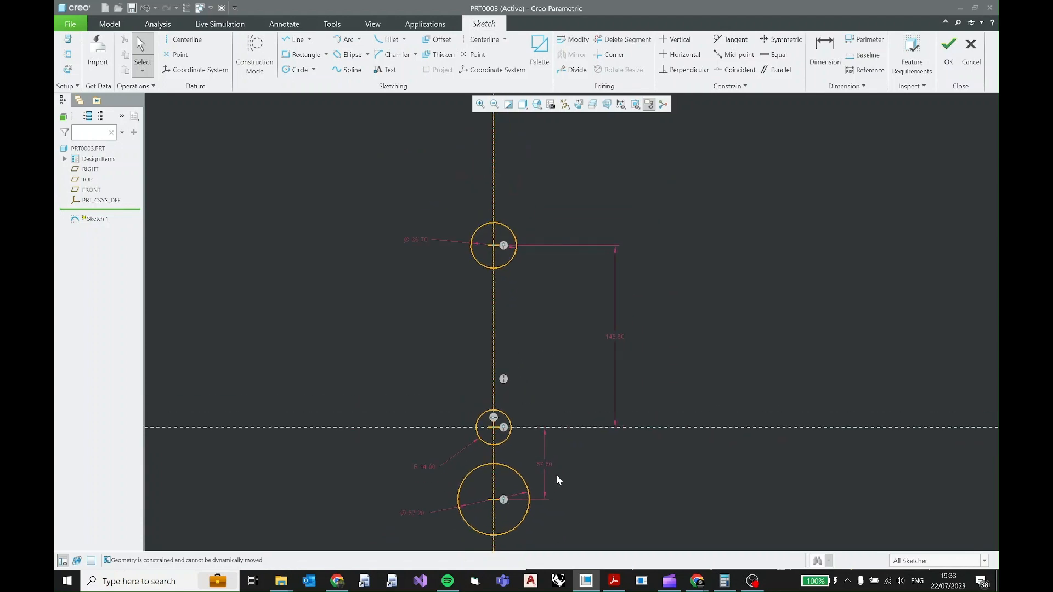
Check the PDF drawing, and sketch a circle about 73.92 in diameter, concentric with the top circle.
{"action": "left_click", "coordinate": [614, 581]}
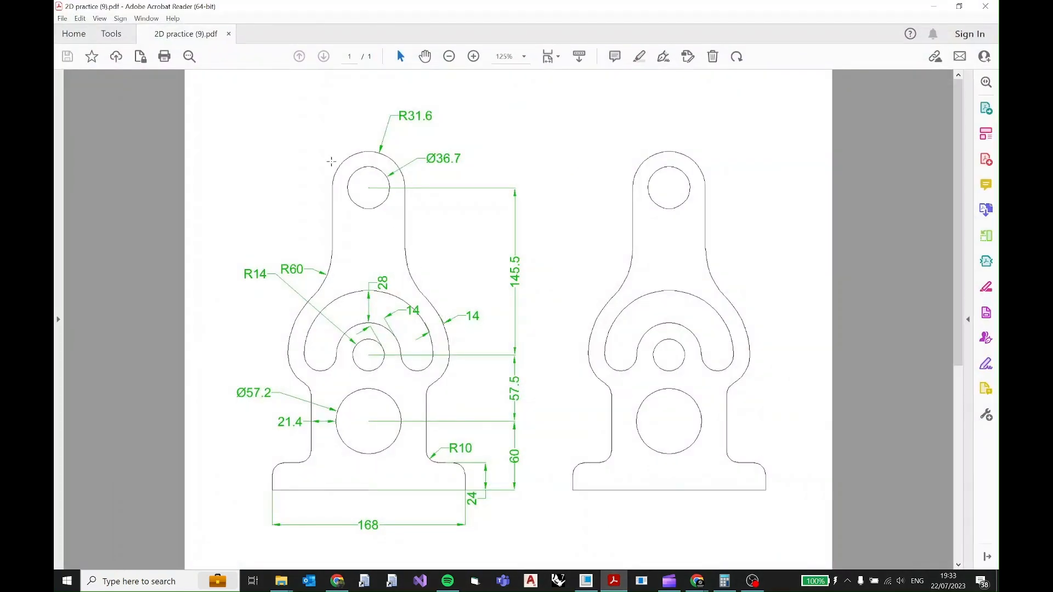
{"action": "left_click", "coordinate": [380, 163]}
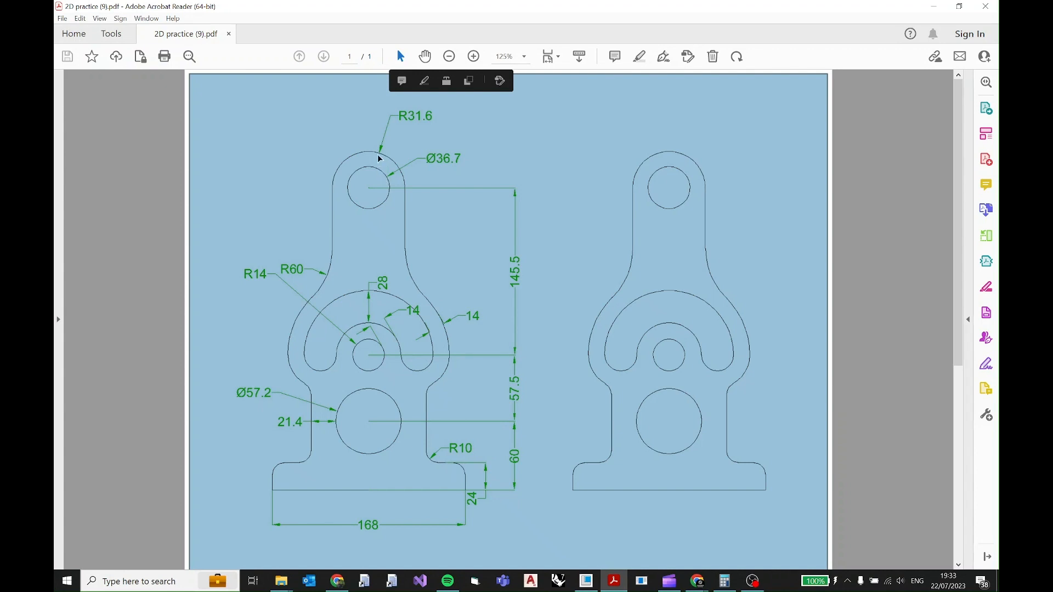
{"action": "left_click", "coordinate": [380, 157]}
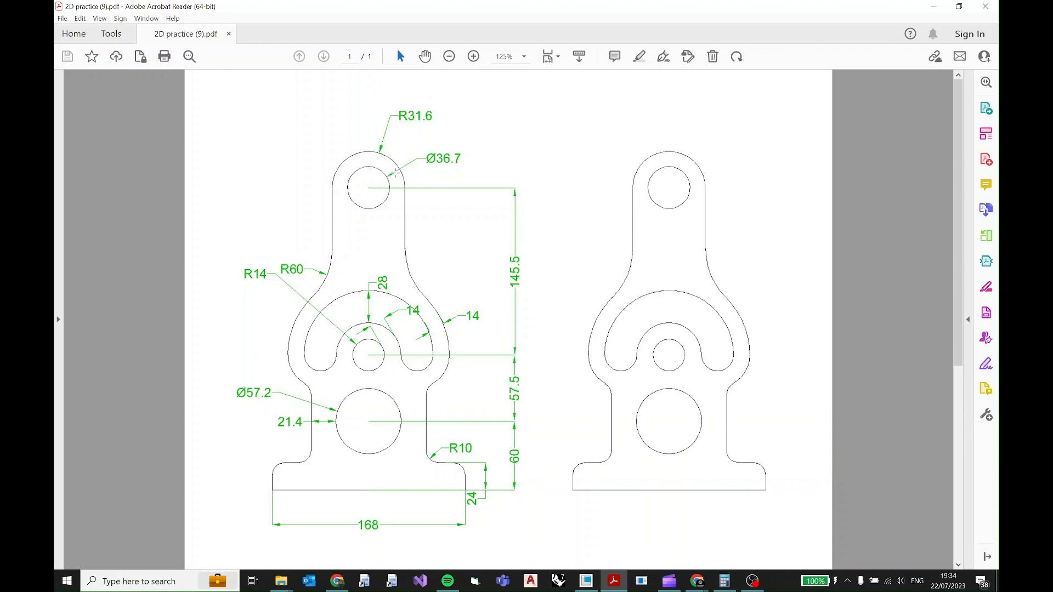
{"action": "key", "text": "alt+Tab"}
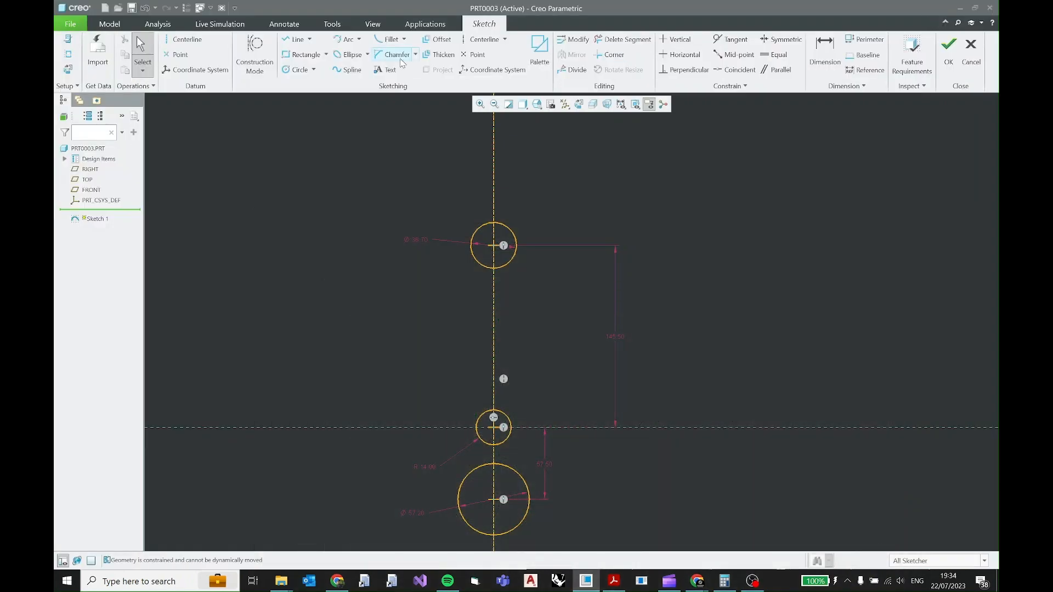
{"action": "left_click", "coordinate": [296, 70]}
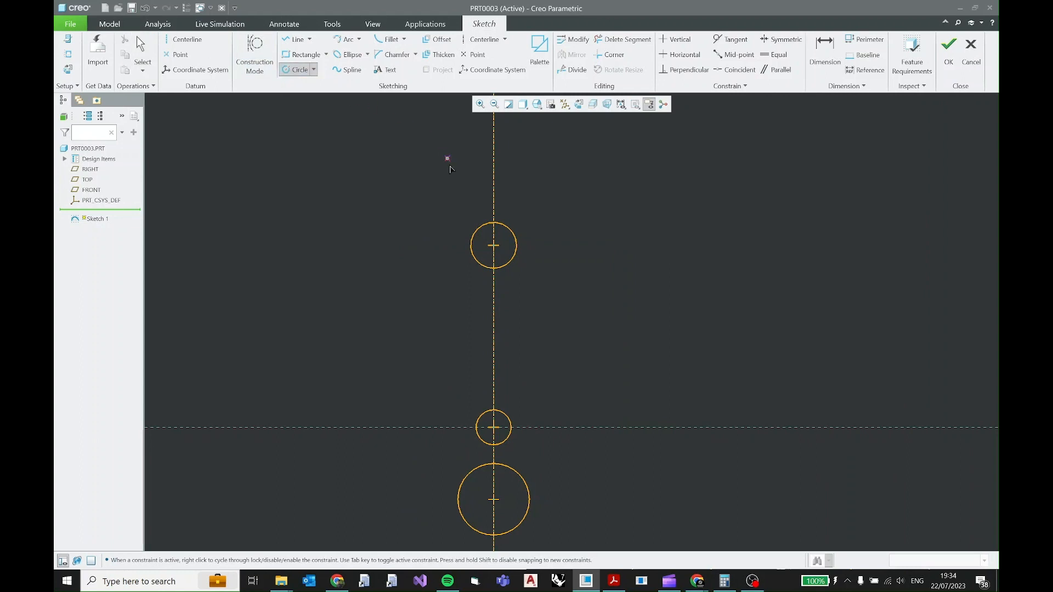
{"action": "left_click", "coordinate": [495, 245]}
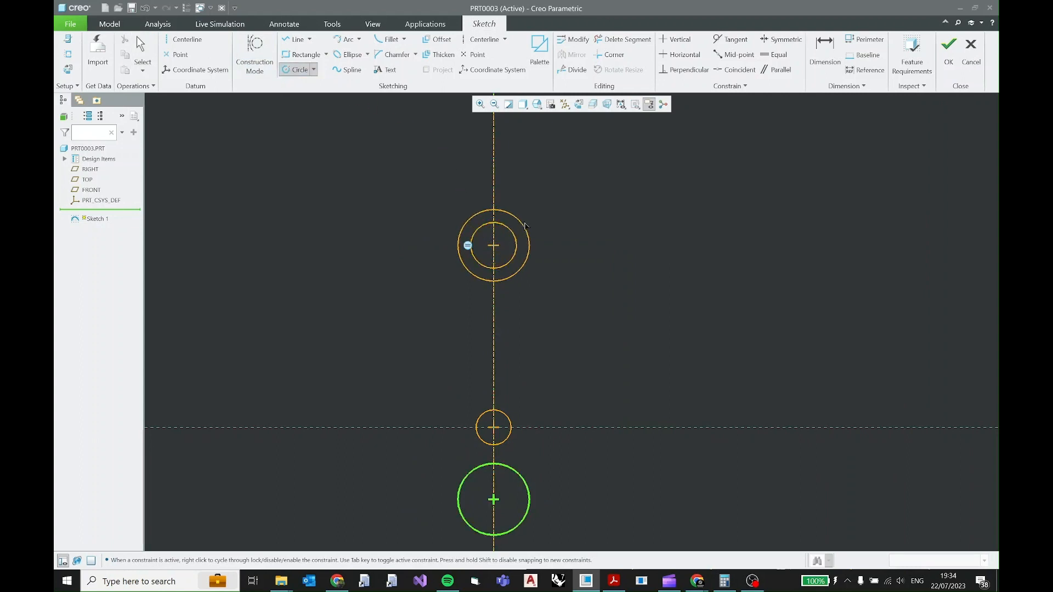
{"action": "left_click", "coordinate": [530, 220]}
{"action": "middle_click", "coordinate": [556, 177]}
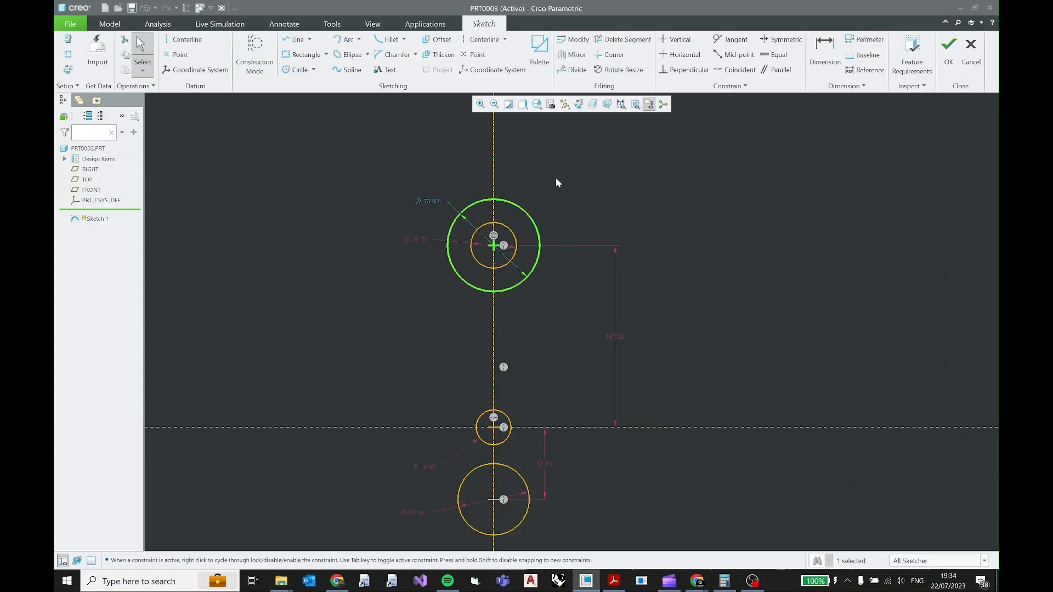
Convert the new outer circle's diameter dimension to a radius, set it to 31.6 and lock it.
{"action": "left_click", "coordinate": [426, 203]}
{"action": "left_click", "coordinate": [431, 168]}
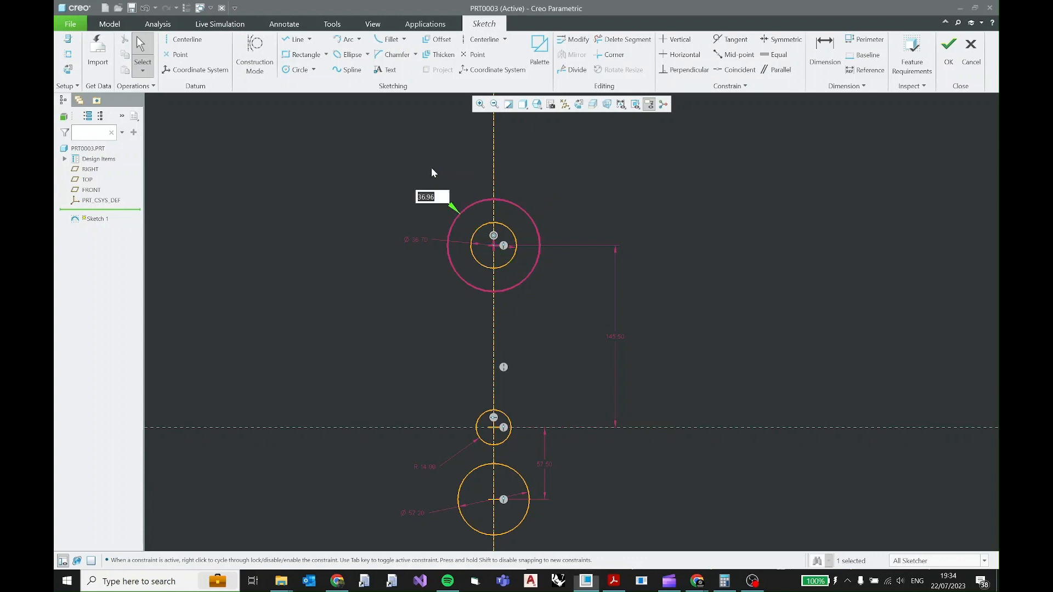
{"action": "type", "text": "31.60"}
{"action": "key", "text": "Return"}
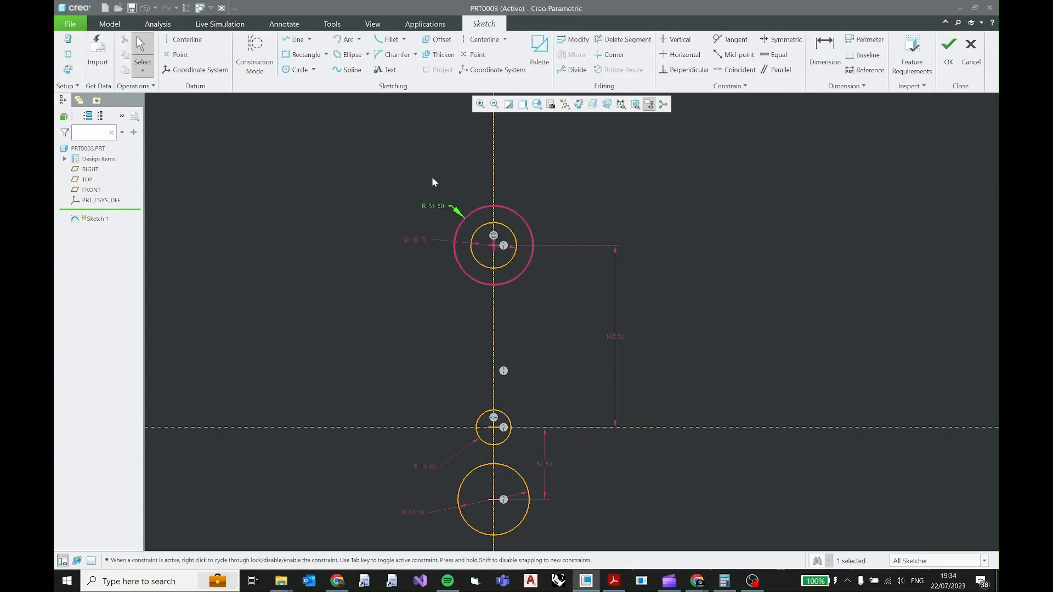
{"action": "left_click", "coordinate": [436, 207]}
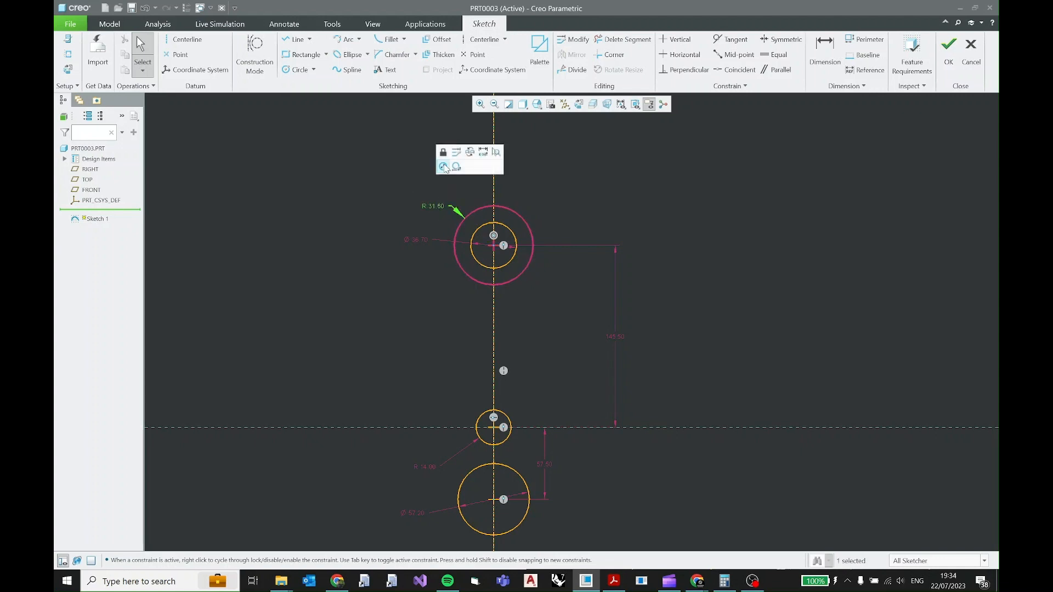
{"action": "left_click", "coordinate": [444, 166]}
{"action": "scroll", "coordinate": [581, 332], "scroll_direction": "down", "scroll_amount": 2}
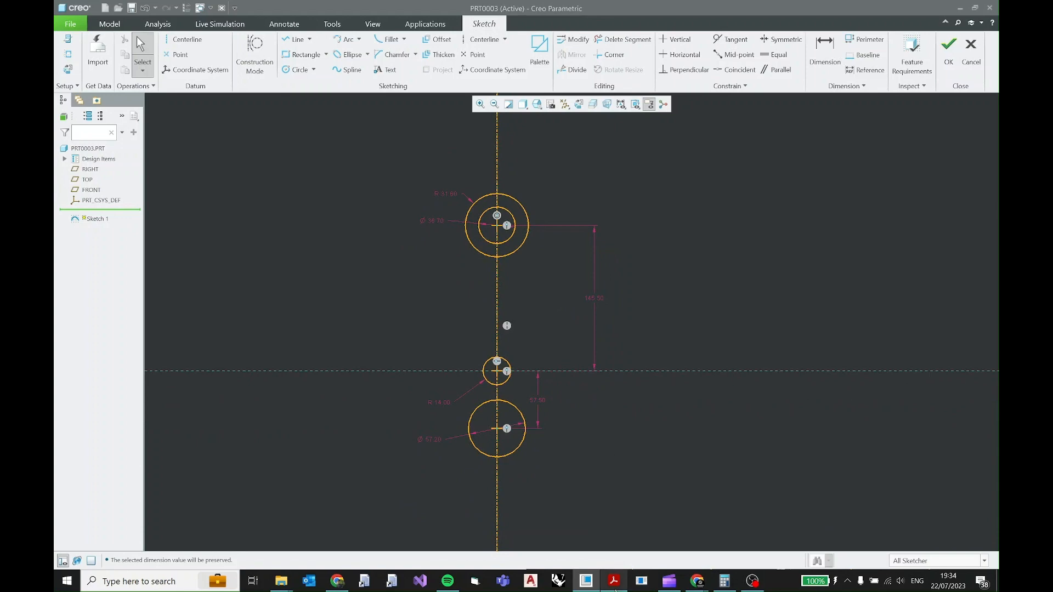
Study the curved slot in the PDF drawing, and sketch a circle about 52.45 in diameter, concentric with the R14 circle.
{"action": "left_click", "coordinate": [614, 581]}
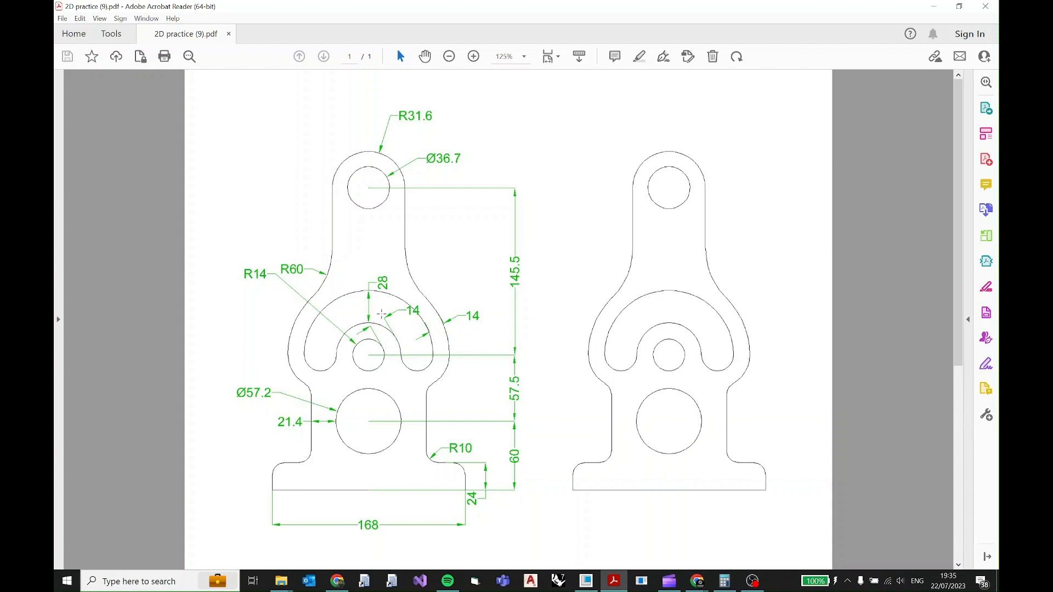
{"action": "scroll", "coordinate": [401, 345], "scroll_direction": "up", "scroll_amount": 3, "text": "ctrl"}
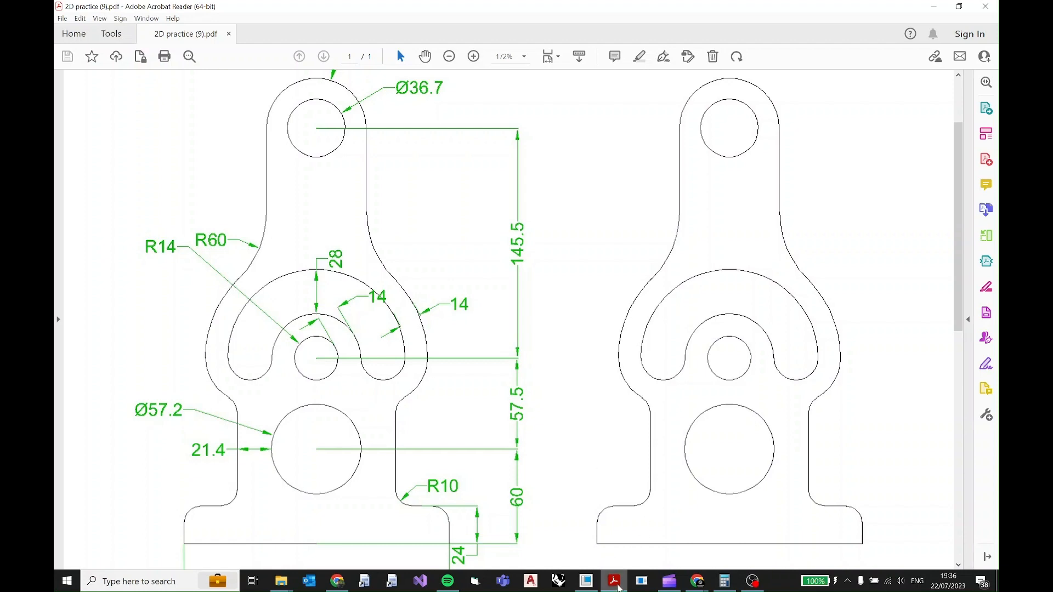
{"action": "left_click", "coordinate": [616, 584]}
{"action": "scroll", "coordinate": [516, 379], "scroll_direction": "up", "scroll_amount": 5}
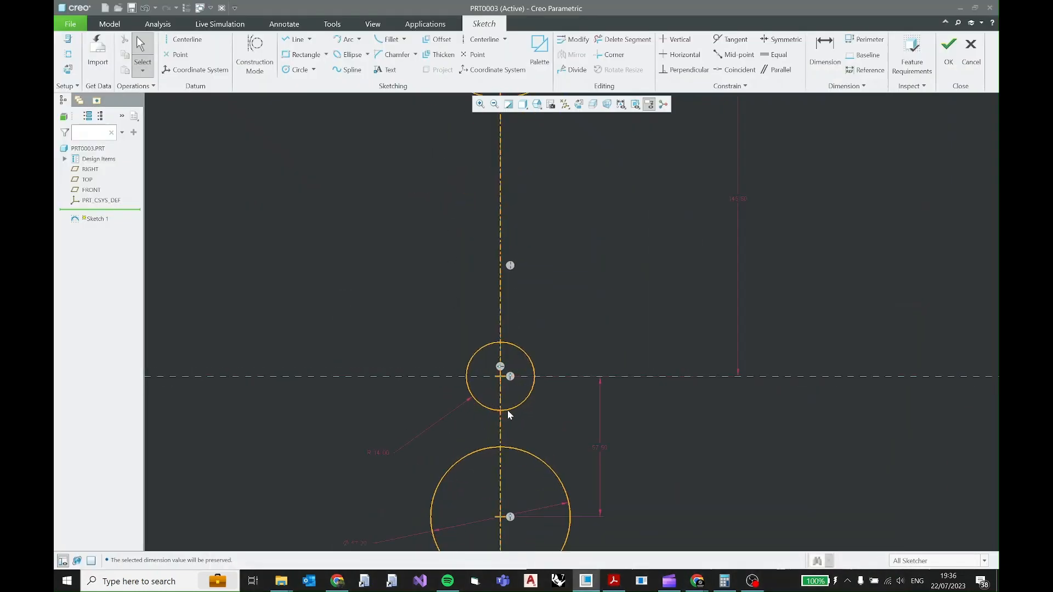
{"action": "left_click", "coordinate": [299, 69]}
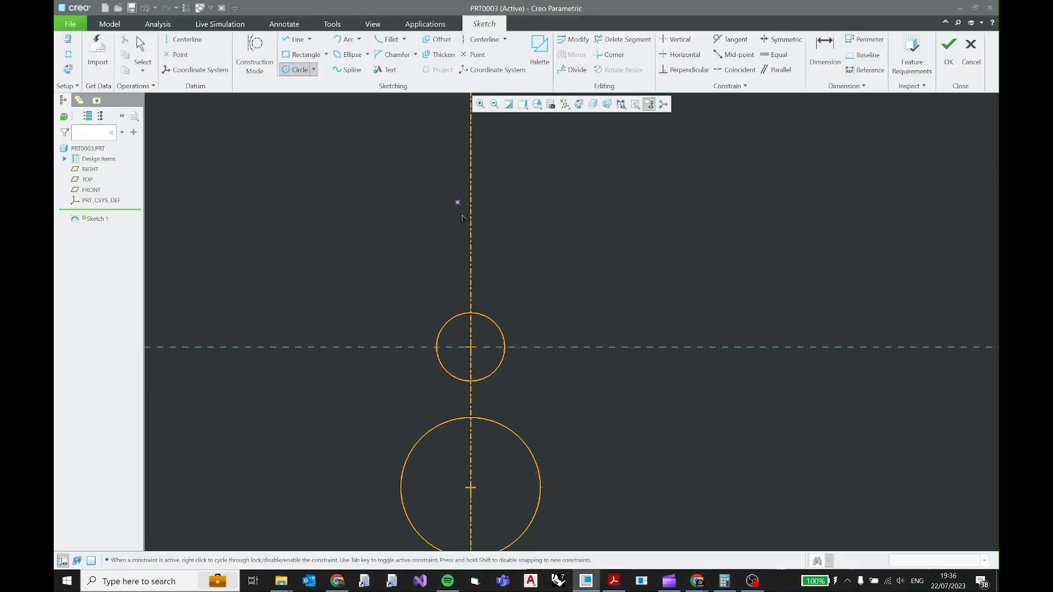
{"action": "left_click", "coordinate": [470, 348]}
{"action": "left_click", "coordinate": [522, 308]}
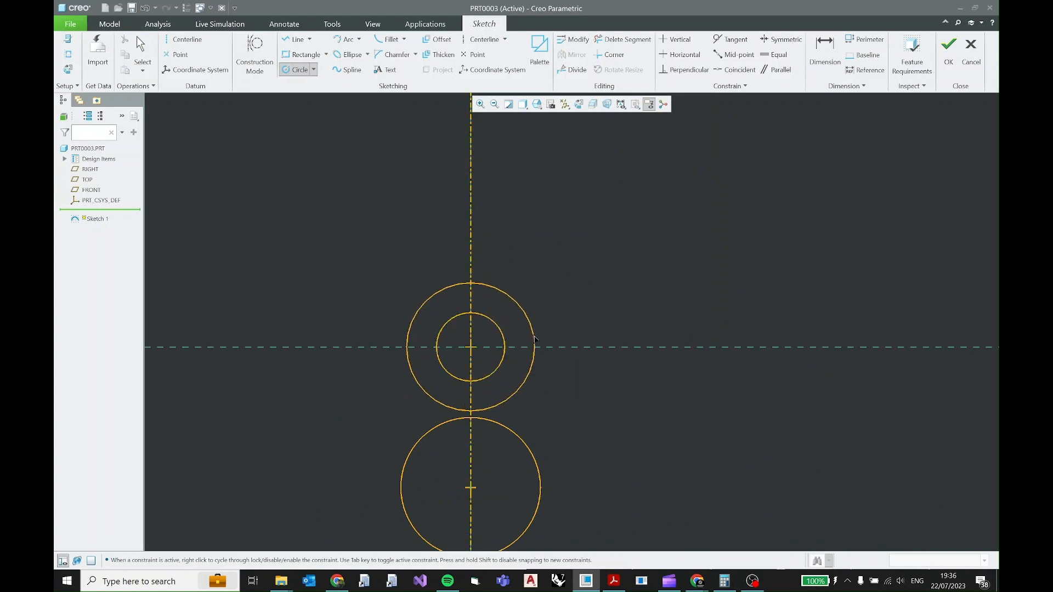
{"action": "middle_click", "coordinate": [544, 291]}
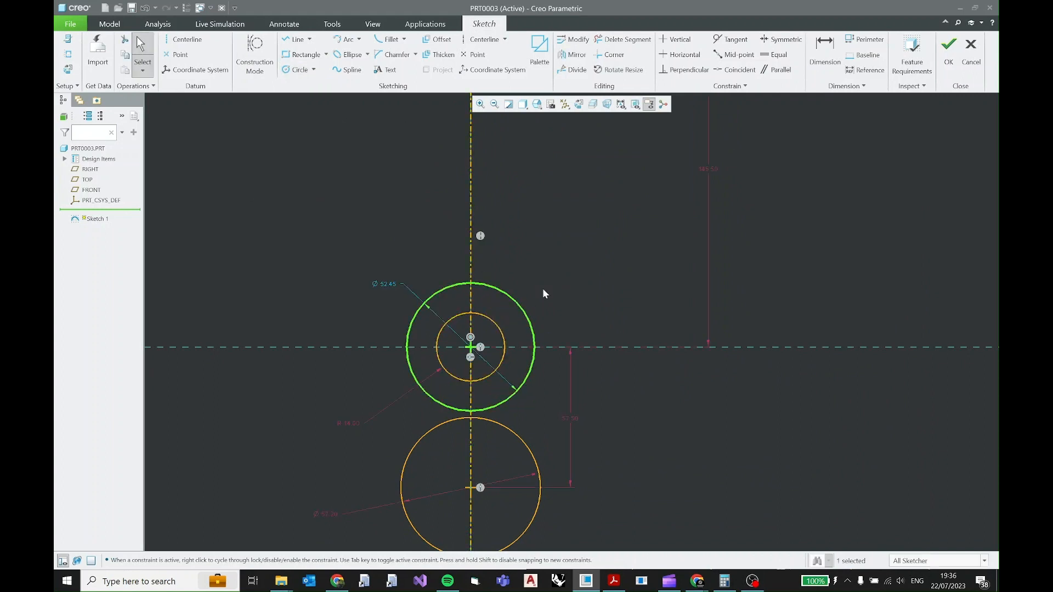
Convert the new concentric circle's dimension to a radius, set it to 28 and lock it.
{"action": "left_click", "coordinate": [380, 284]}
{"action": "left_click", "coordinate": [387, 250]}
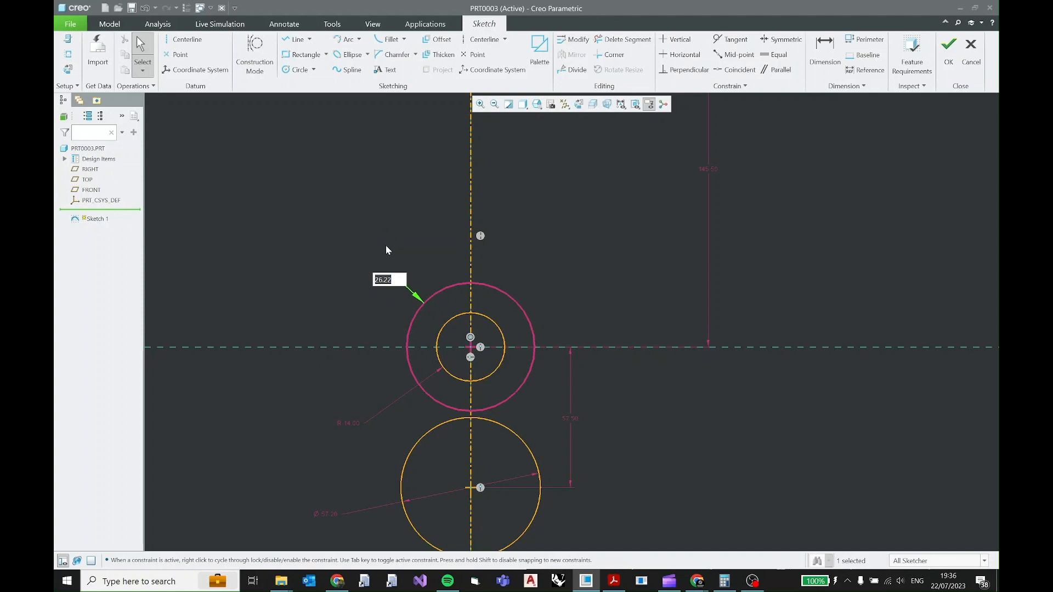
{"action": "type", "text": "28"}
{"action": "key", "text": "Return"}
{"action": "left_click", "coordinate": [574, 271]}
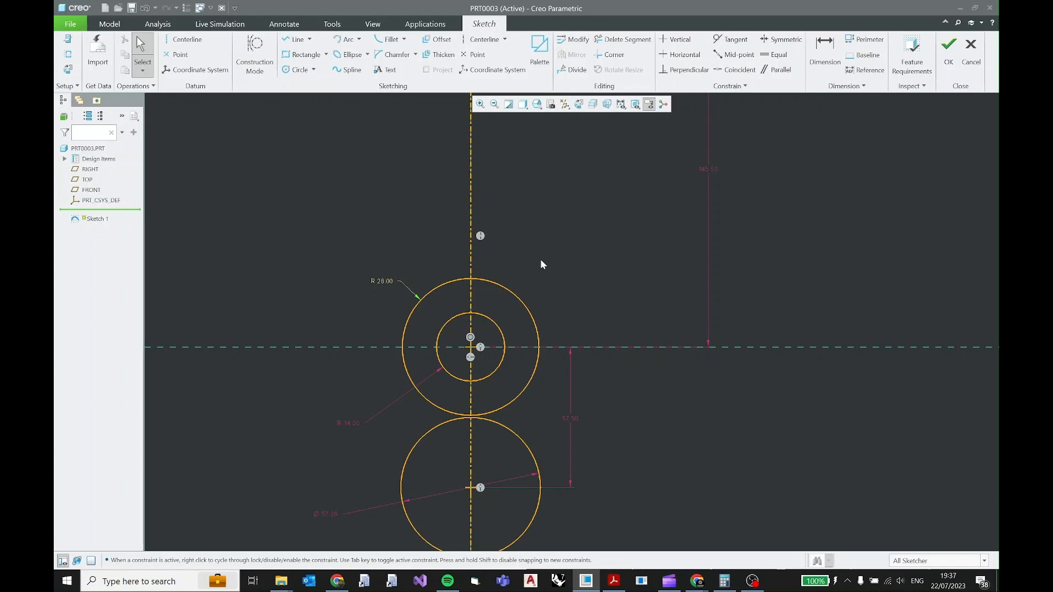
{"action": "left_click", "coordinate": [614, 581]}
{"action": "left_click", "coordinate": [398, 281]}
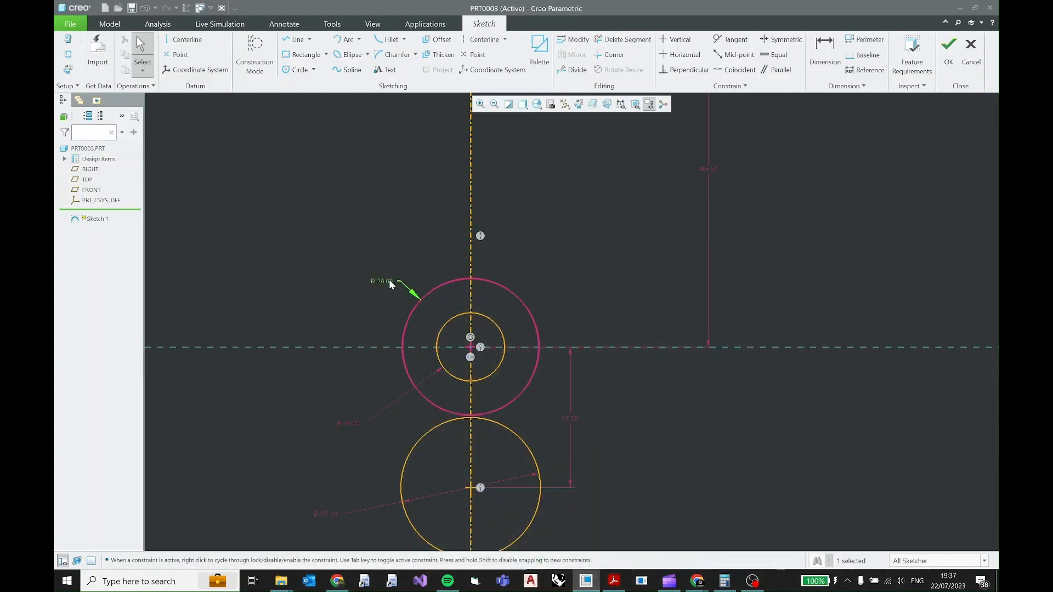
{"action": "left_click", "coordinate": [396, 229]}
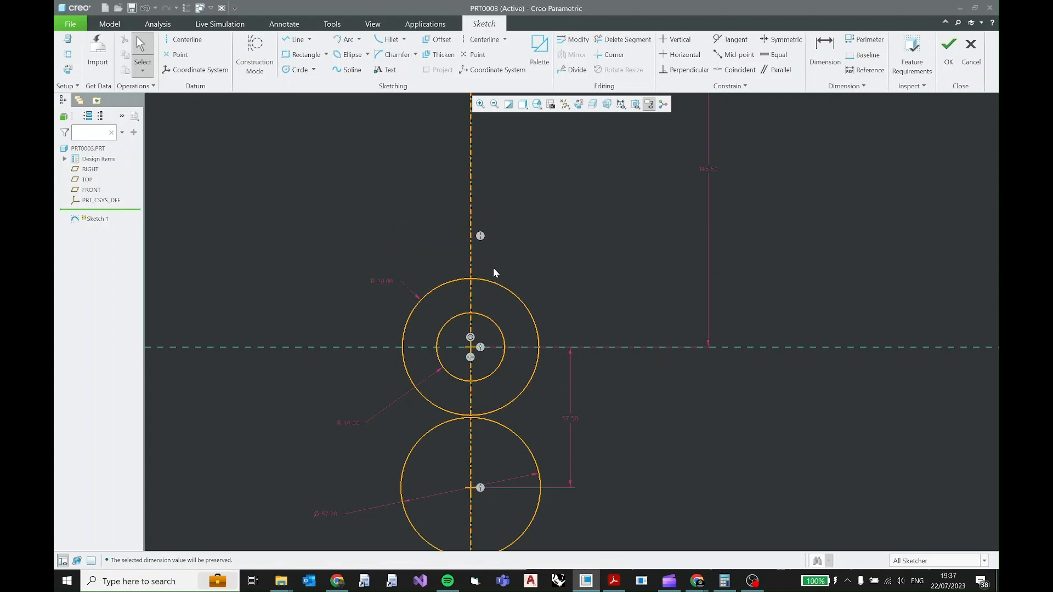
Offset the R28 circle outward by 28 to create the curved slot's outer circle.
{"action": "left_click", "coordinate": [497, 285]}
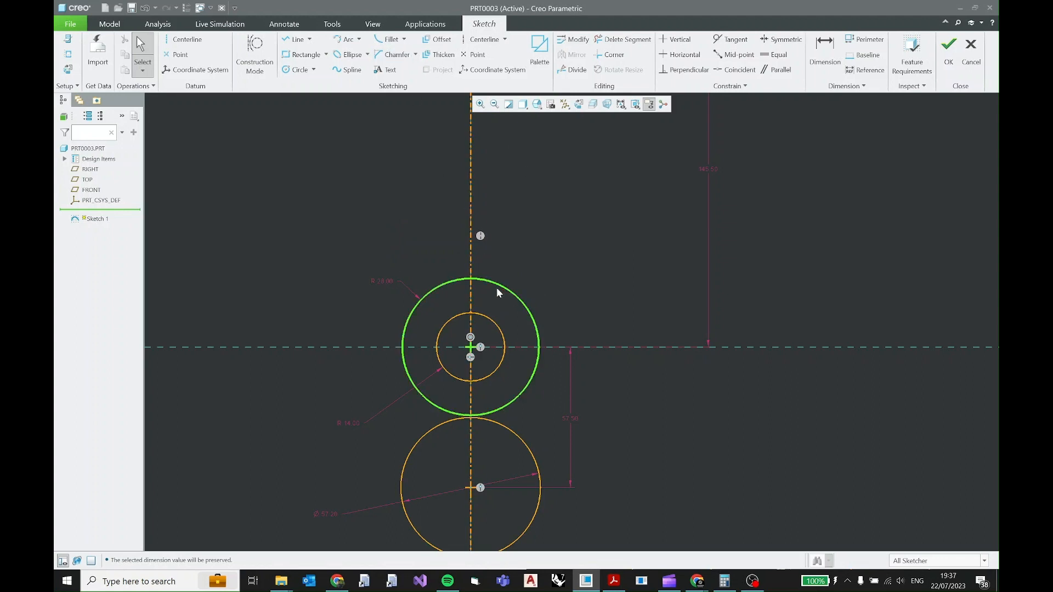
{"action": "left_click", "coordinate": [439, 40]}
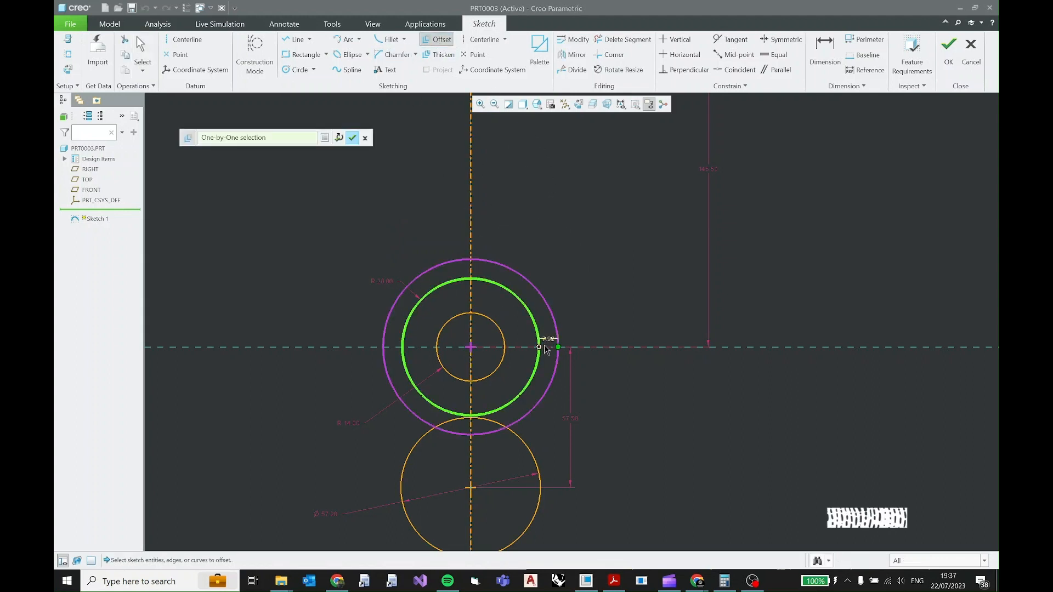
{"action": "scroll", "coordinate": [546, 350], "scroll_direction": "up", "scroll_amount": 3}
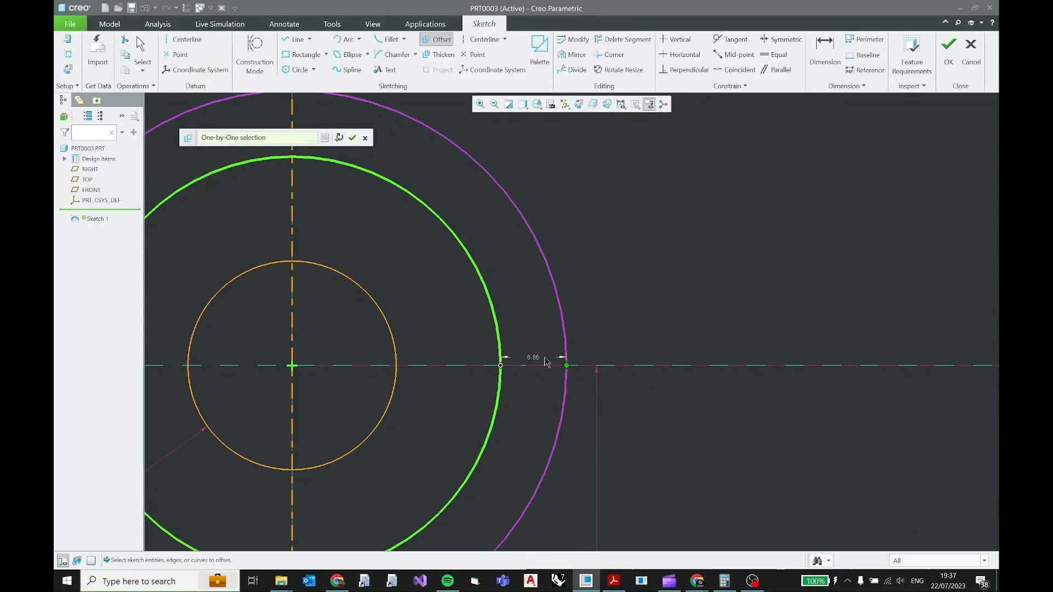
{"action": "middle_click_drag", "start_coordinate": [540, 360], "coordinate": [534, 347], "text": "shift"}
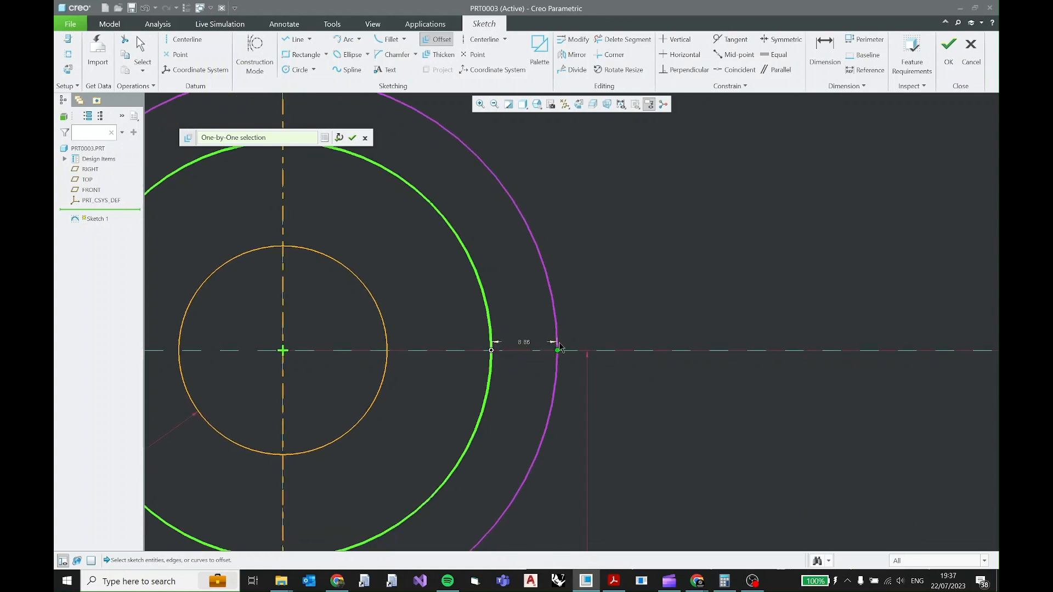
{"action": "double_click", "coordinate": [519, 342]}
{"action": "key", "text": "BackSpace"}
{"action": "type", "text": "28"}
{"action": "key", "text": "Return"}
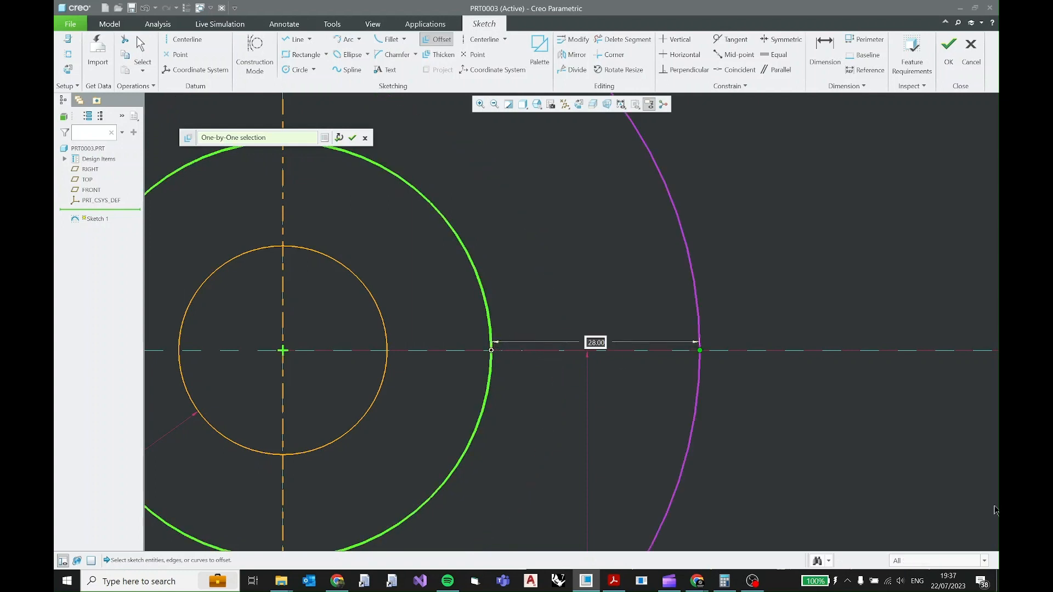
{"action": "key", "text": "Return"}
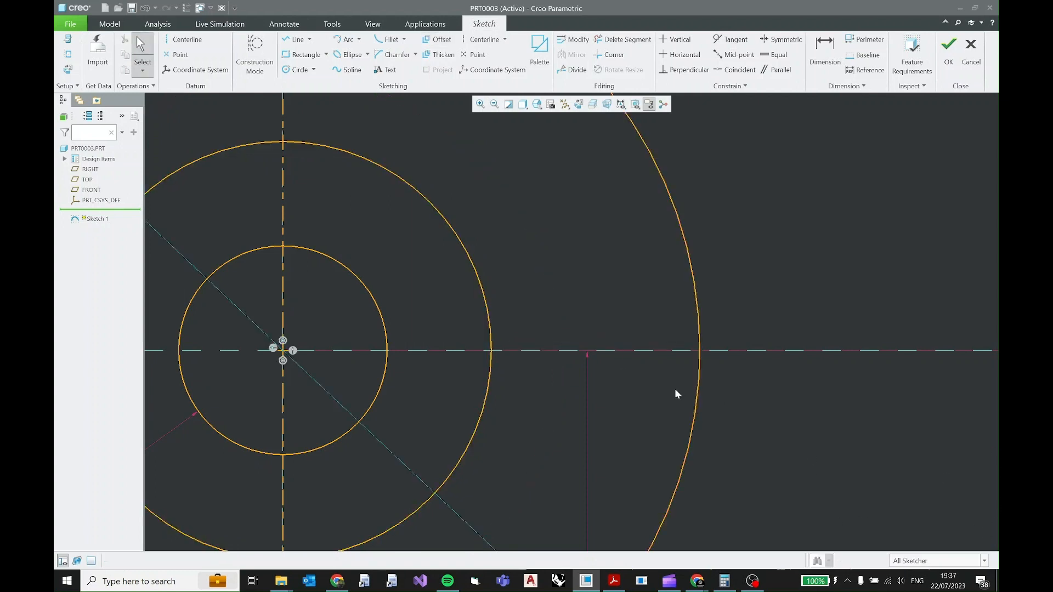
Lock the diameter dimension of the circle offset from the R28 circle.
{"action": "scroll", "coordinate": [663, 378], "scroll_direction": "down", "scroll_amount": 4}
{"action": "left_click", "coordinate": [311, 202]}
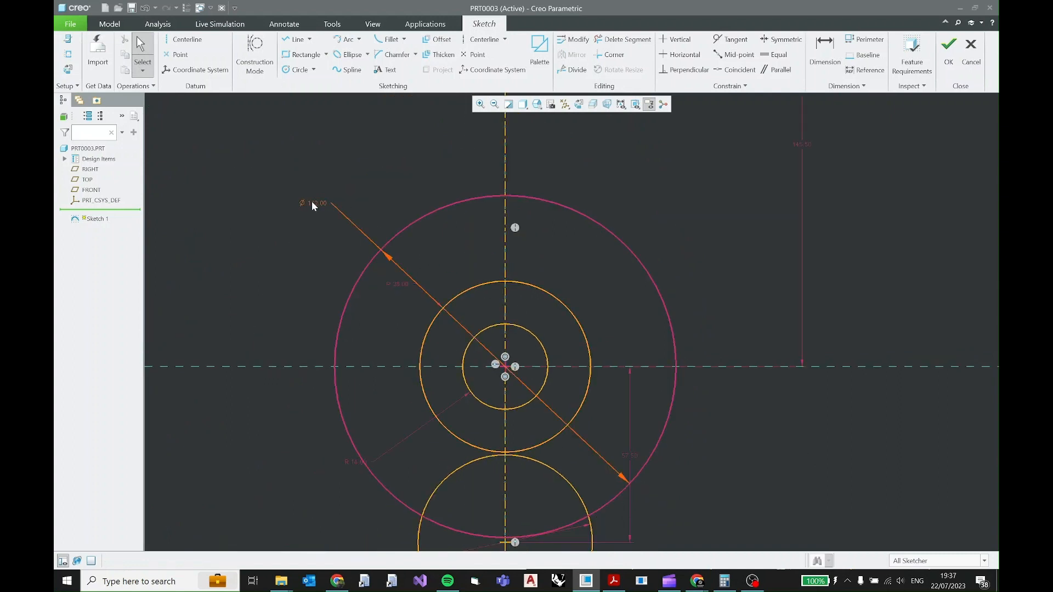
{"action": "double_click", "coordinate": [311, 202]}
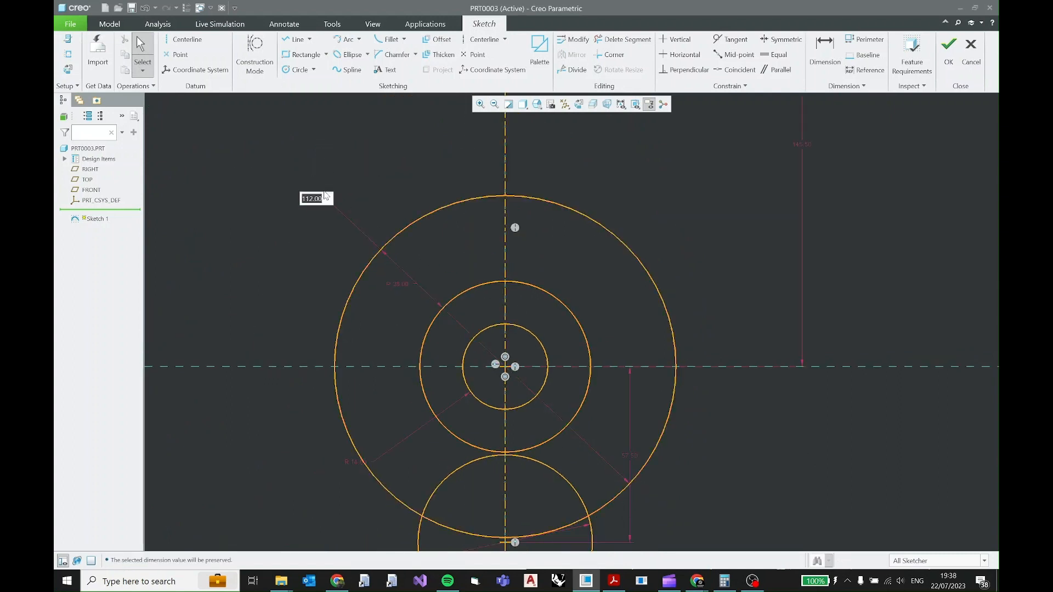
{"action": "left_click", "coordinate": [497, 208]}
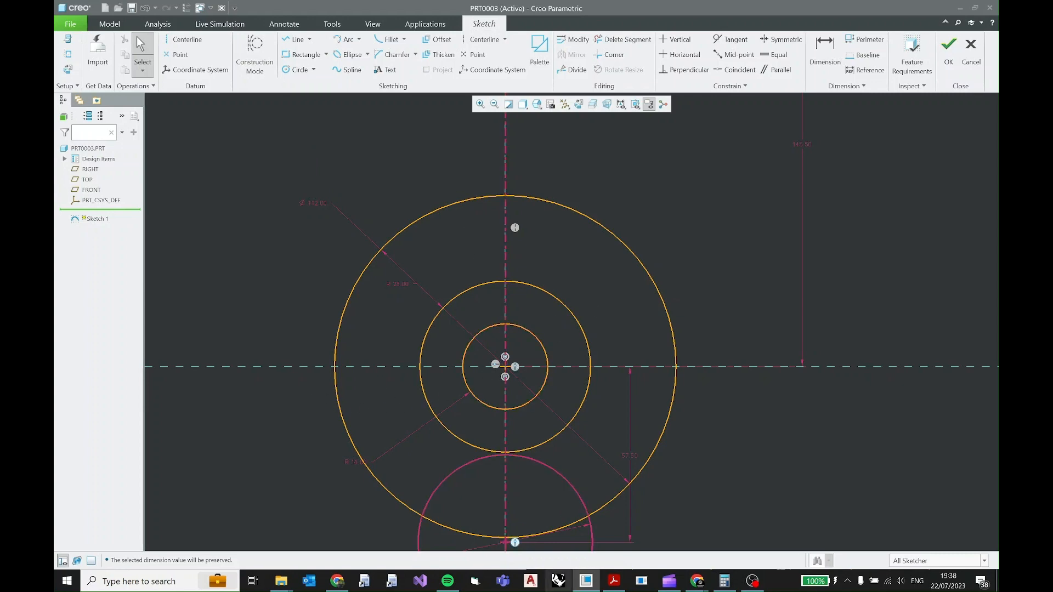
Trim the two slot circles below the horizontal reference, checking the PDF drawing, and delete the leftover arc inside the Ø57.2 circle.
{"action": "left_click", "coordinate": [614, 581]}
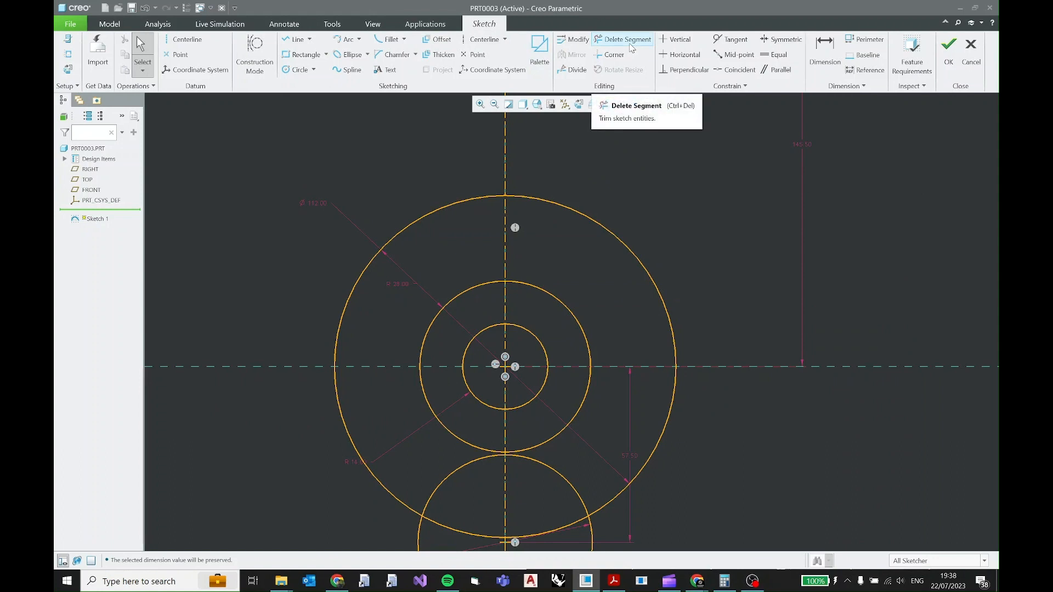
{"action": "left_click", "coordinate": [628, 39]}
{"action": "left_click_drag", "start_coordinate": [767, 401], "coordinate": [572, 384]}
{"action": "left_click_drag", "start_coordinate": [447, 395], "coordinate": [321, 386]}
{"action": "middle_click", "coordinate": [407, 392]}
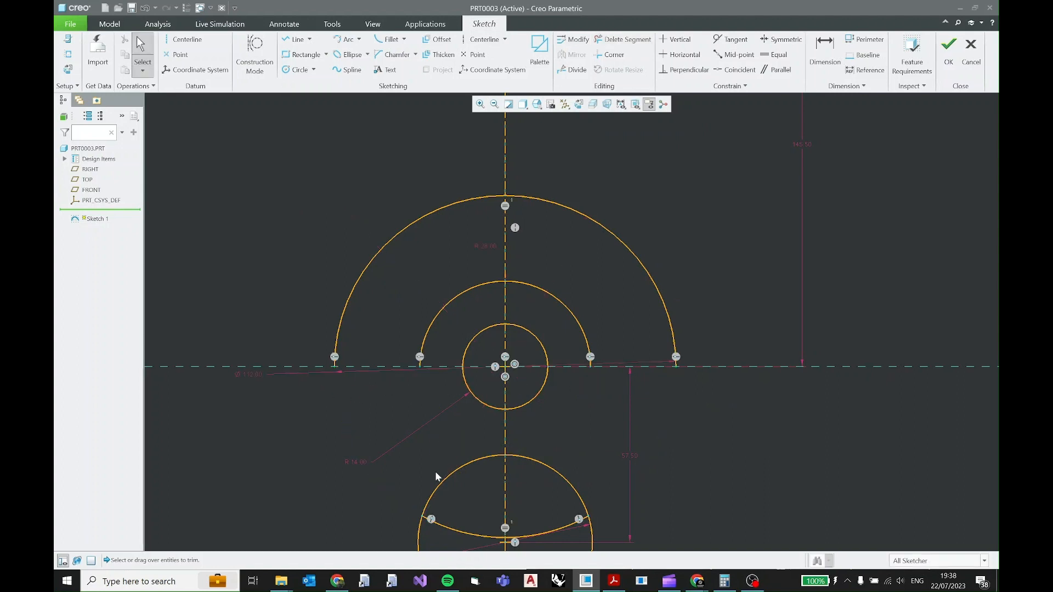
{"action": "left_click", "coordinate": [446, 523]}
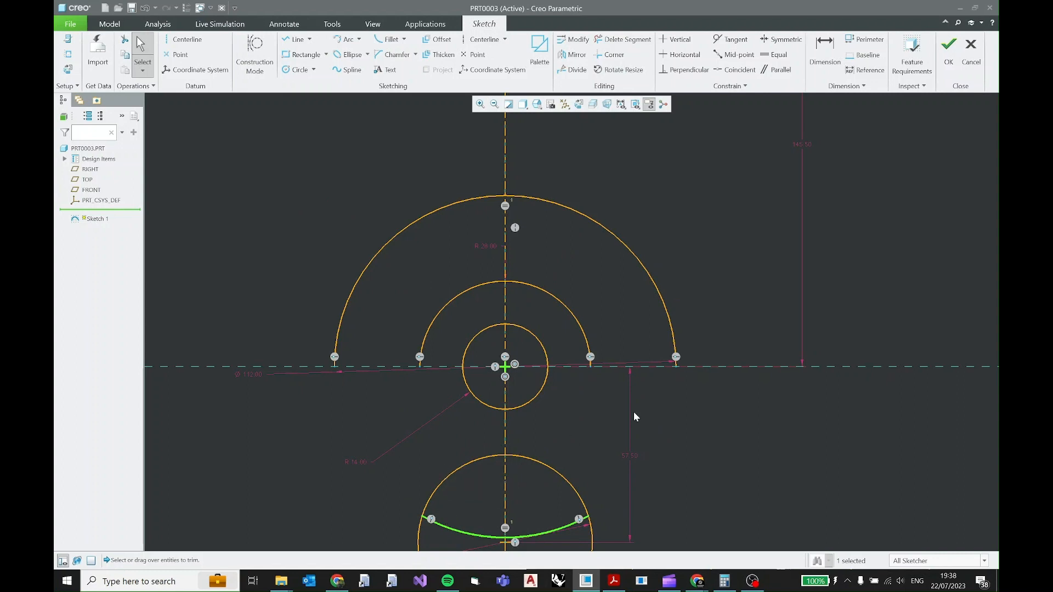
{"action": "key", "text": "Delete"}
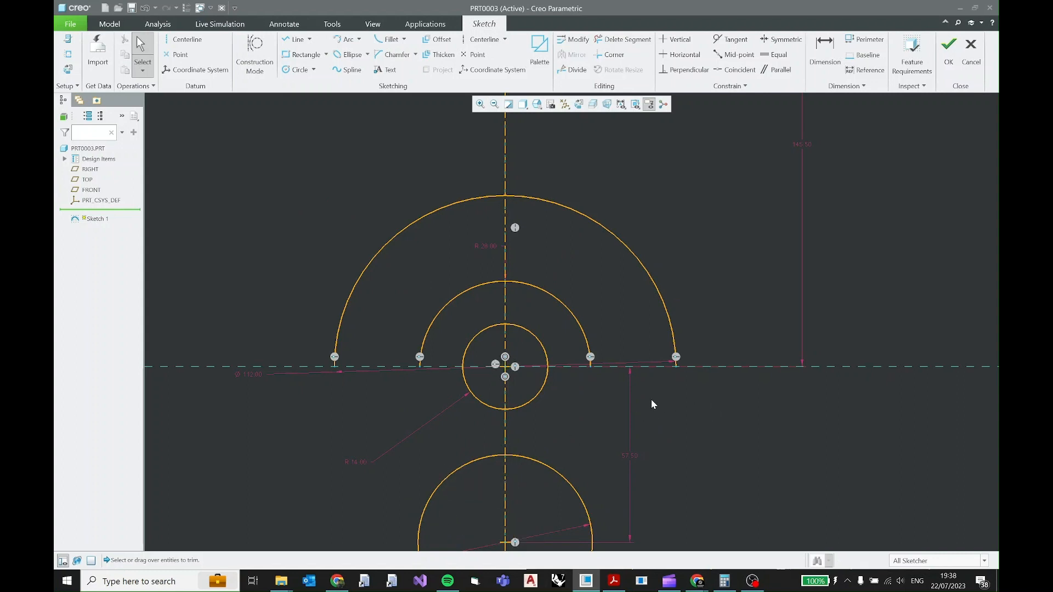
Study the slot's rounded end in the PDF drawing, and sketch a circle about 23.8 in diameter tangent to the R28 arc's right end.
{"action": "scroll", "coordinate": [610, 386], "scroll_direction": "down", "scroll_amount": 3}
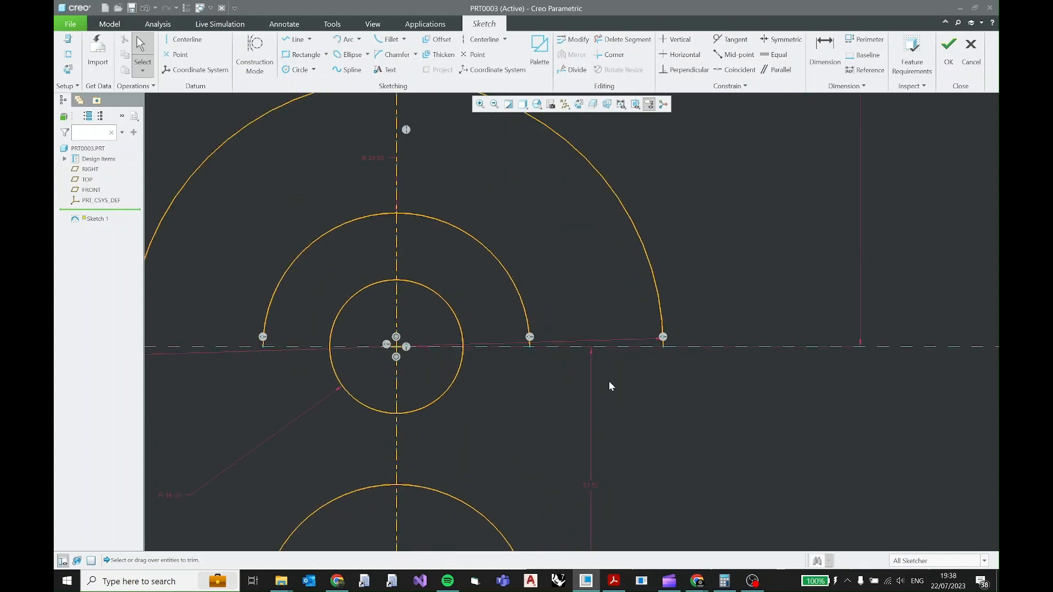
{"action": "scroll", "coordinate": [608, 381], "scroll_direction": "down", "scroll_amount": 1}
{"action": "left_click", "coordinate": [613, 581]}
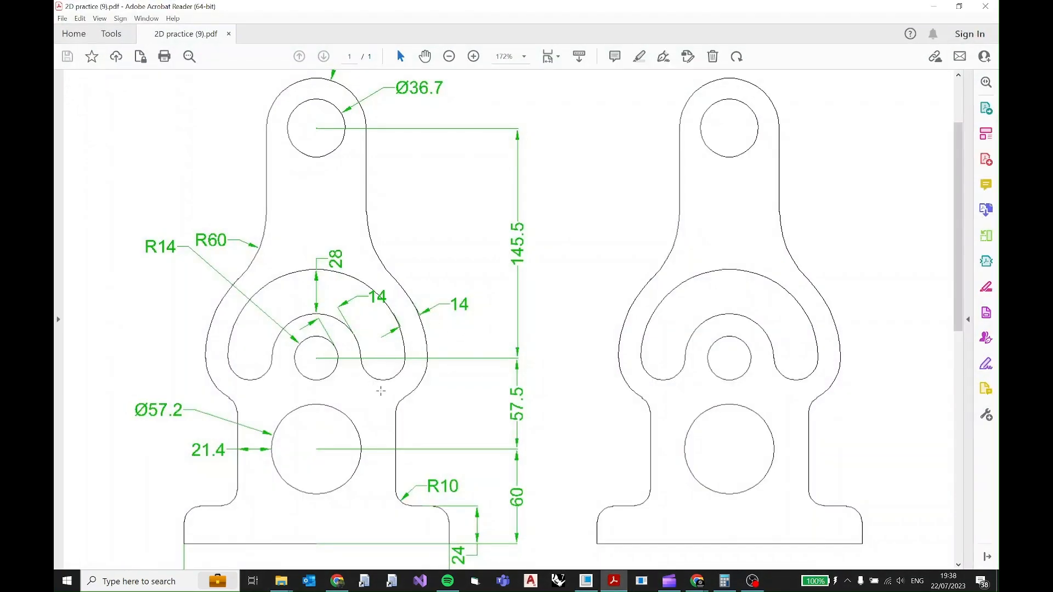
{"action": "scroll", "coordinate": [390, 378], "scroll_direction": "up", "scroll_amount": 2, "text": "ctrl"}
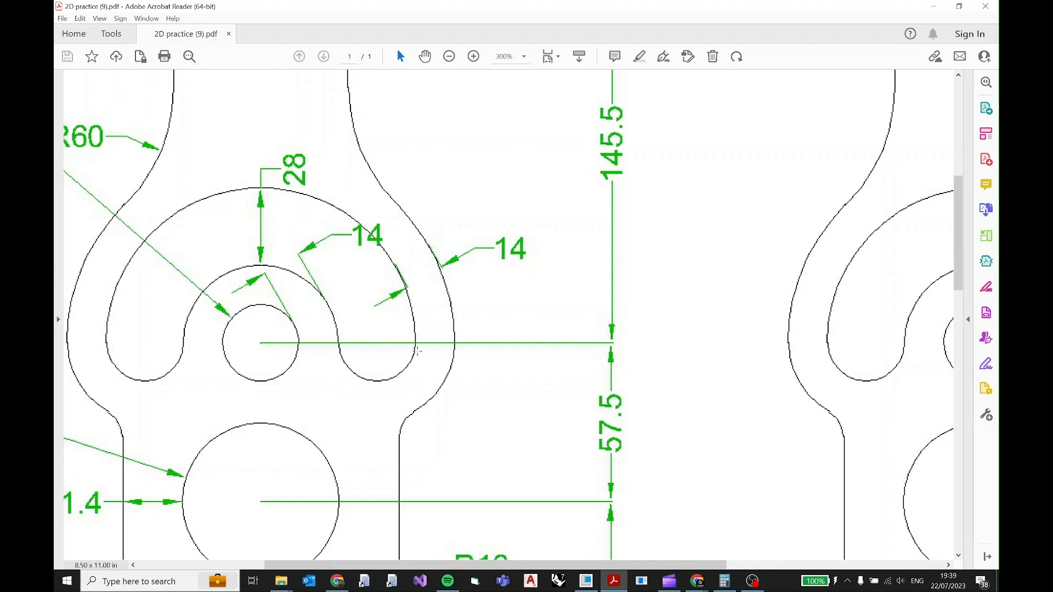
{"action": "left_click", "coordinate": [617, 581]}
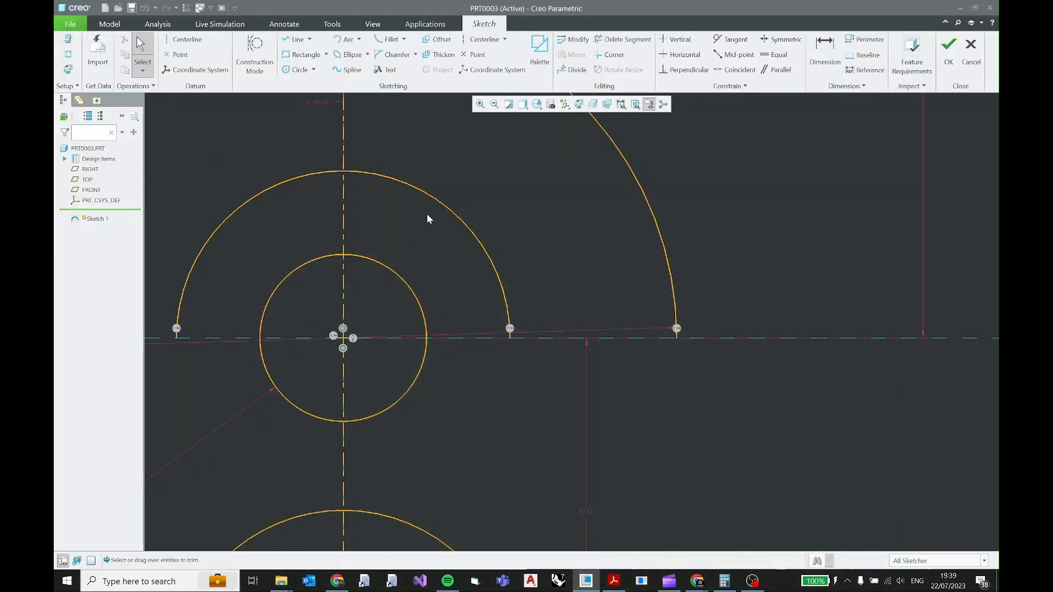
{"action": "left_click", "coordinate": [297, 69]}
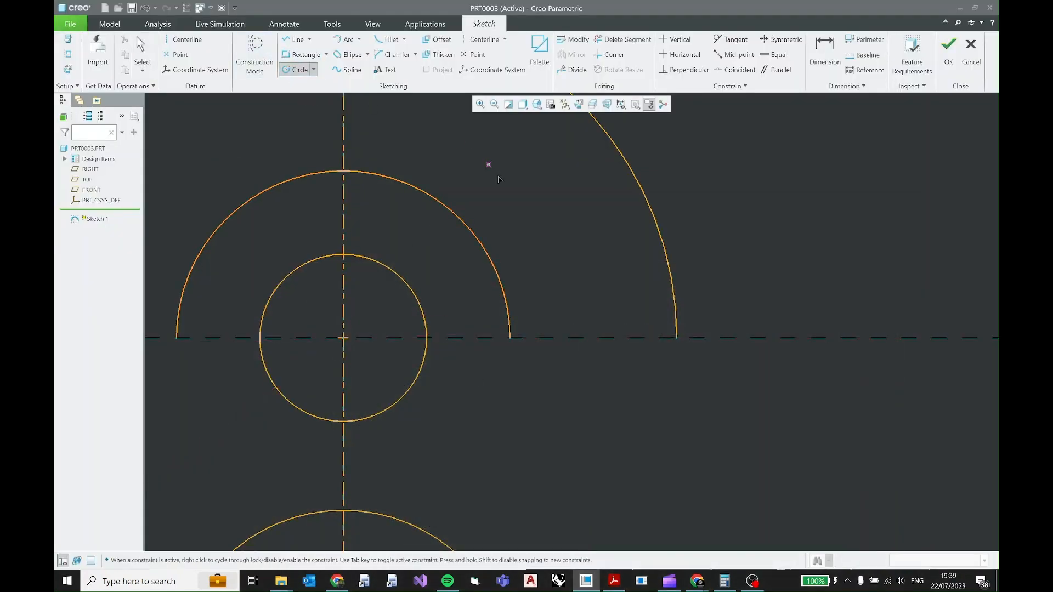
{"action": "left_click", "coordinate": [580, 320]}
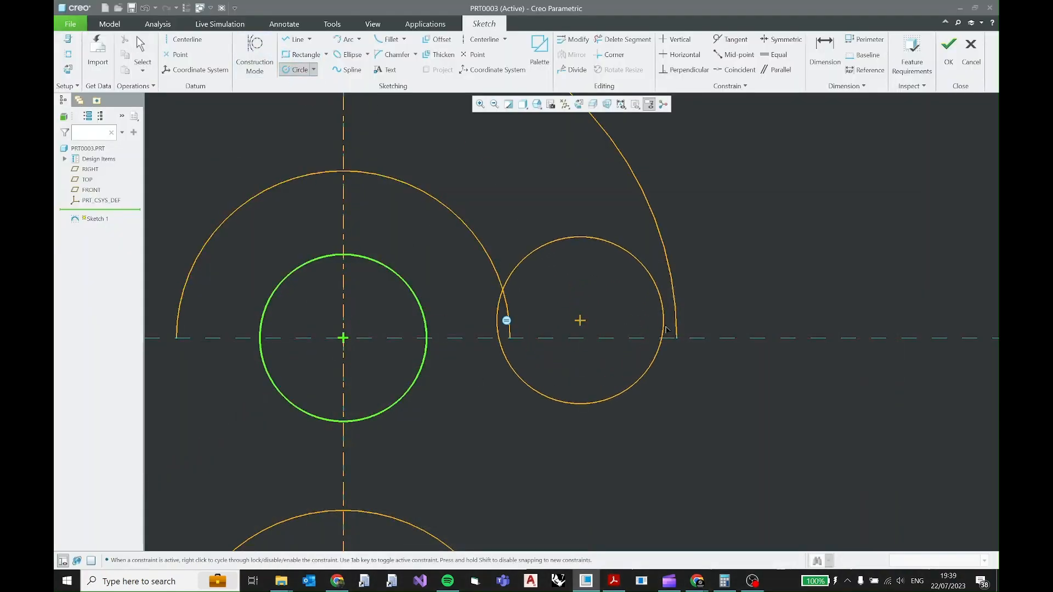
{"action": "left_click", "coordinate": [516, 337]}
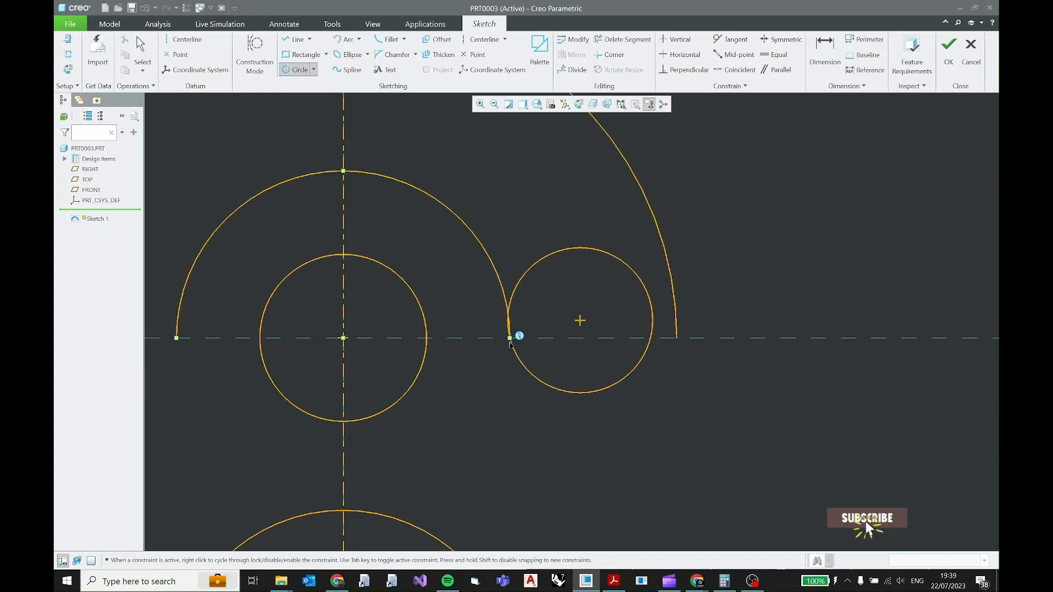
{"action": "scroll", "coordinate": [509, 341], "scroll_direction": "up", "scroll_amount": 2}
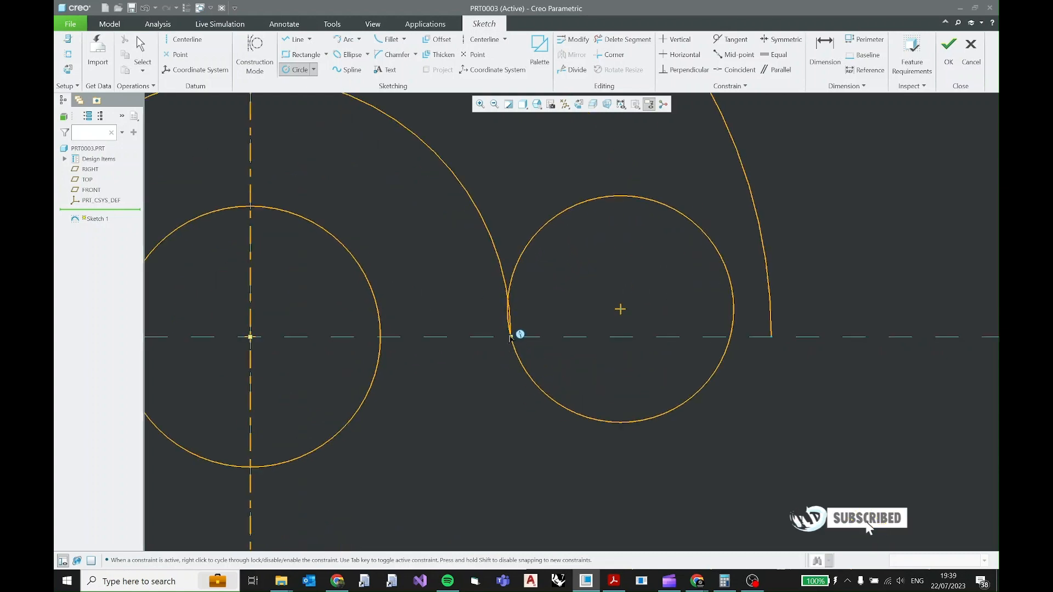
{"action": "middle_click", "coordinate": [557, 309]}
Make the slot-end circle tangent to the slot's outer arc.
{"action": "left_click", "coordinate": [730, 312]}
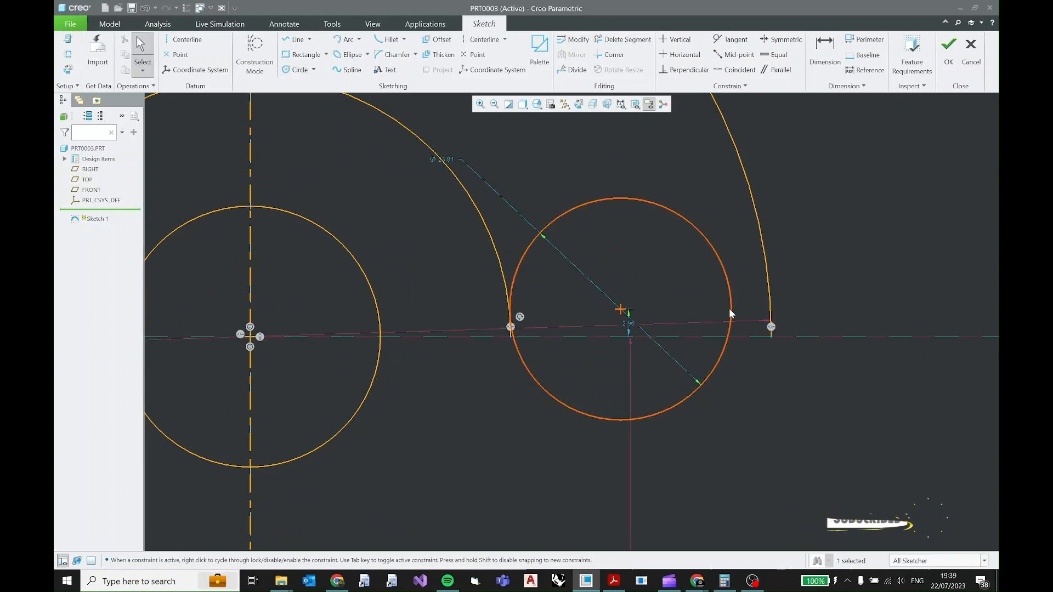
{"action": "left_click", "coordinate": [771, 332], "text": "ctrl"}
{"action": "left_click", "coordinate": [776, 301]}
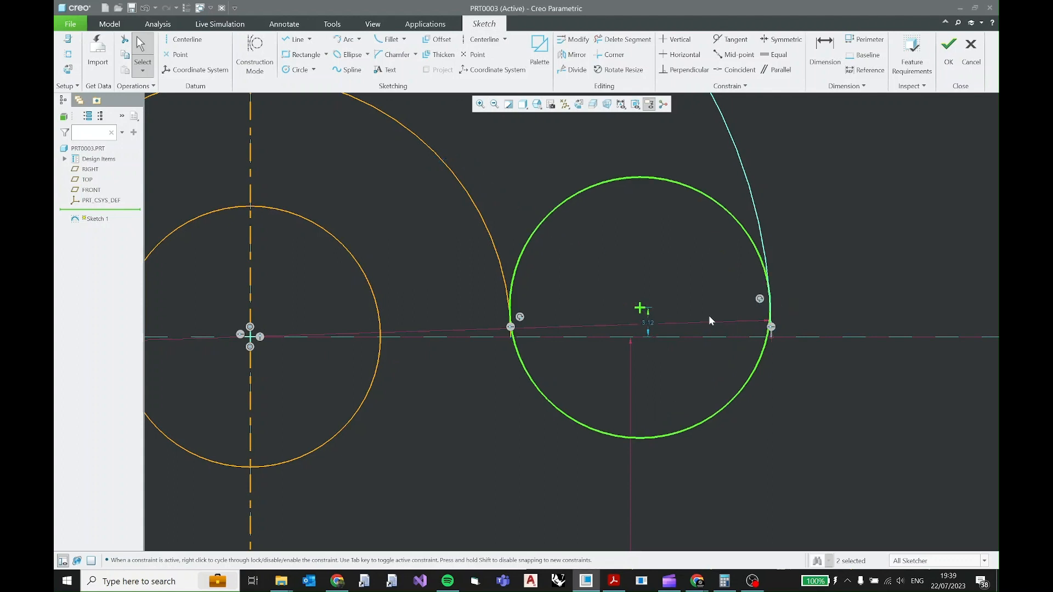
Try to make the slot-end circle coincident with the outer arc's right endpoint.
{"action": "scroll", "coordinate": [755, 324], "scroll_direction": "down", "scroll_amount": 2}
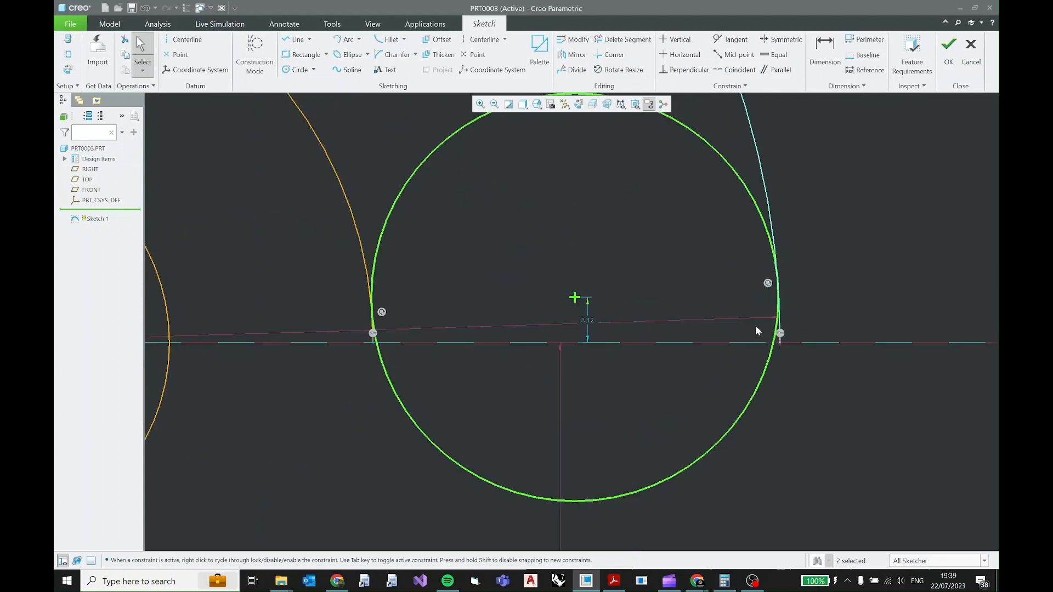
{"action": "left_click", "coordinate": [782, 344]}
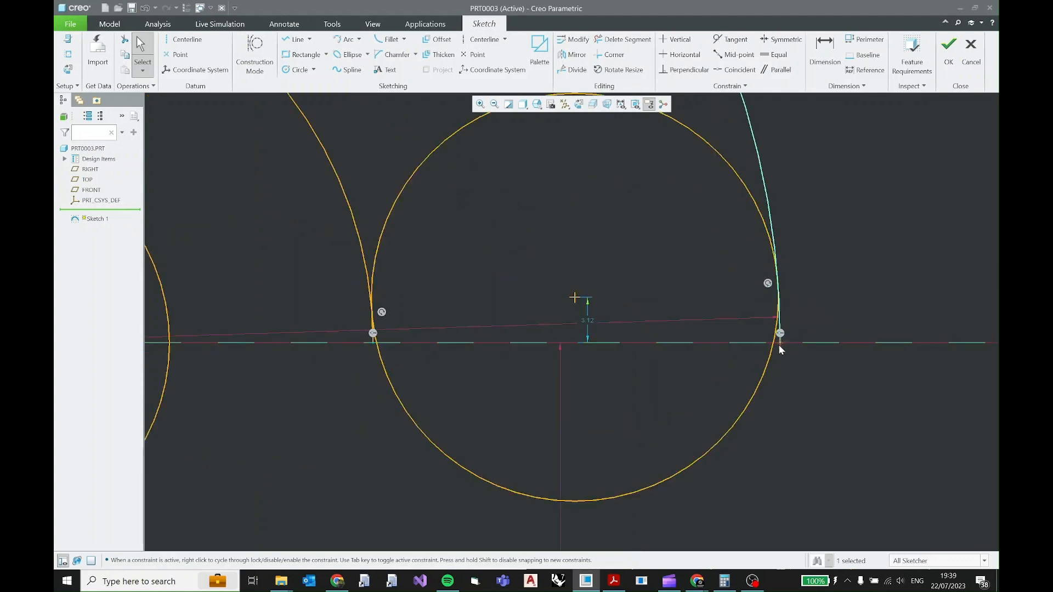
{"action": "left_click", "coordinate": [783, 366]}
{"action": "left_click", "coordinate": [770, 351]}
{"action": "mouse_move", "coordinate": [775, 334]}
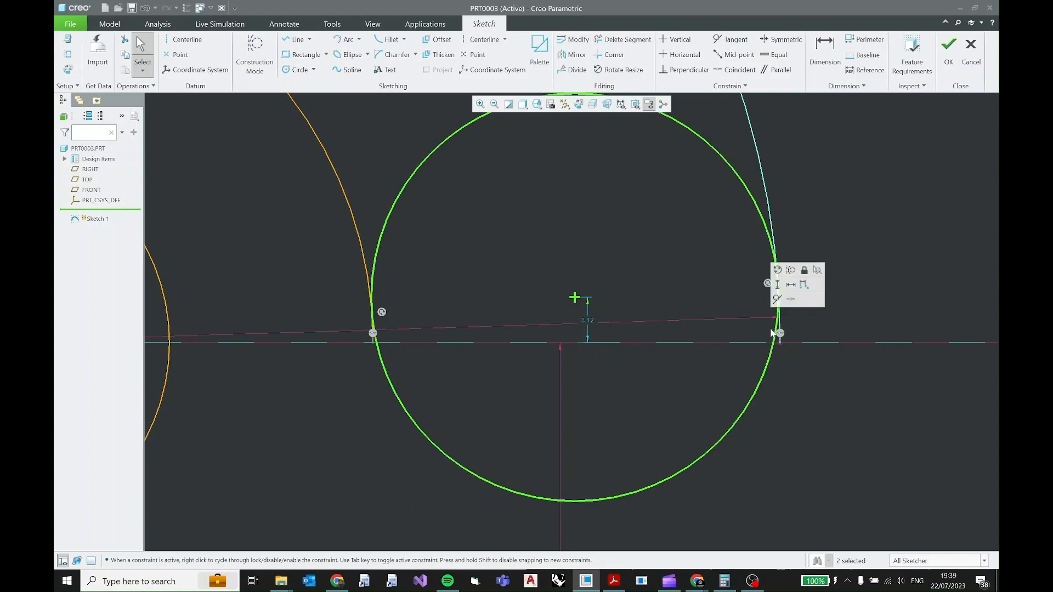
{"action": "left_click", "coordinate": [792, 300]}
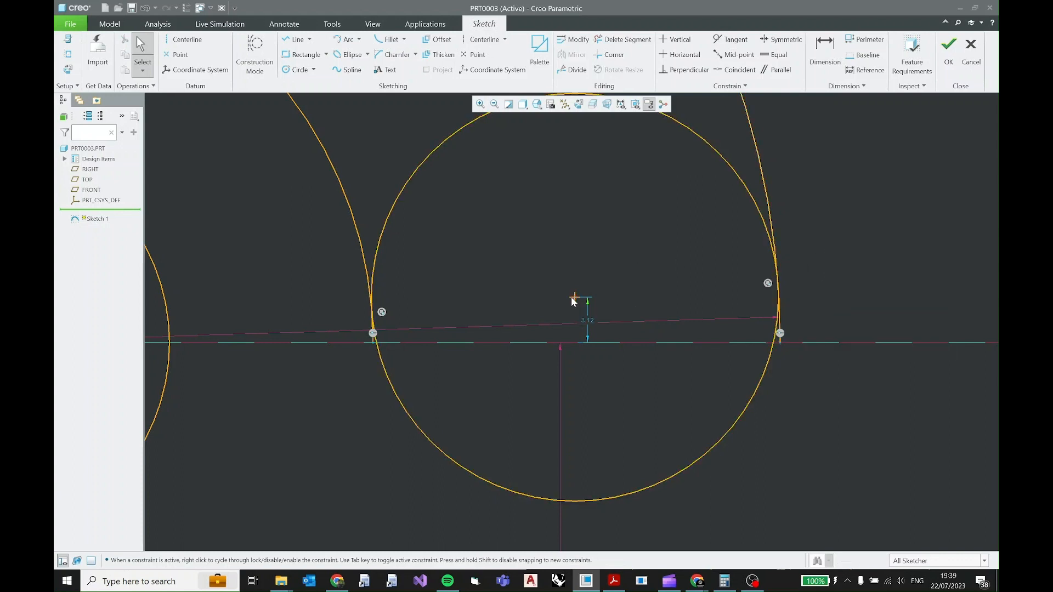
Constrain the slot-end circle's centre to be coincident with the horizontal reference line.
{"action": "left_click", "coordinate": [574, 299]}
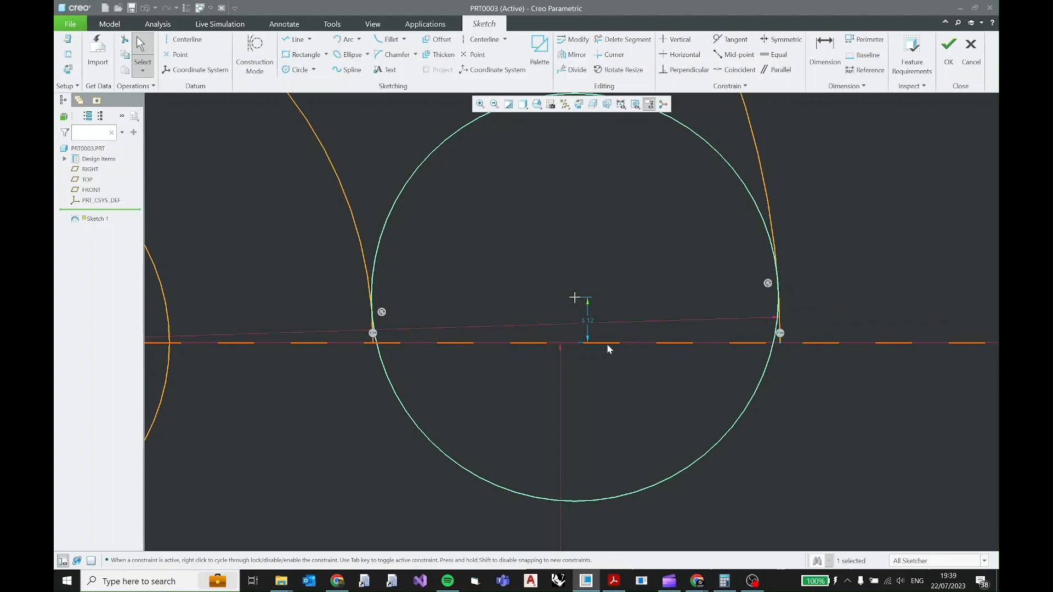
{"action": "left_click", "coordinate": [601, 284]}
{"action": "left_click", "coordinate": [574, 300]}
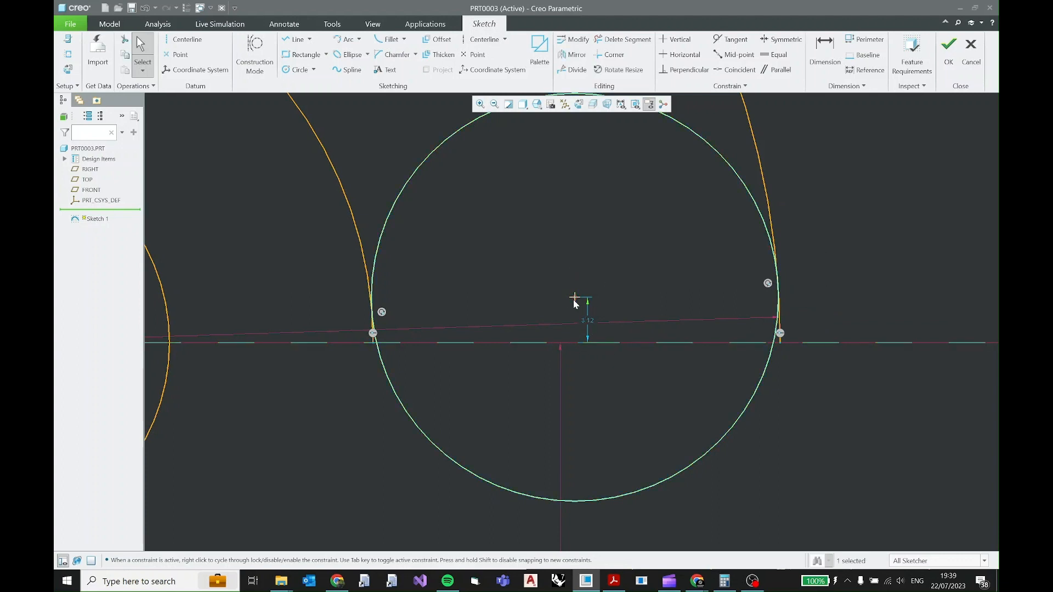
{"action": "left_click", "coordinate": [634, 343], "text": "ctrl"}
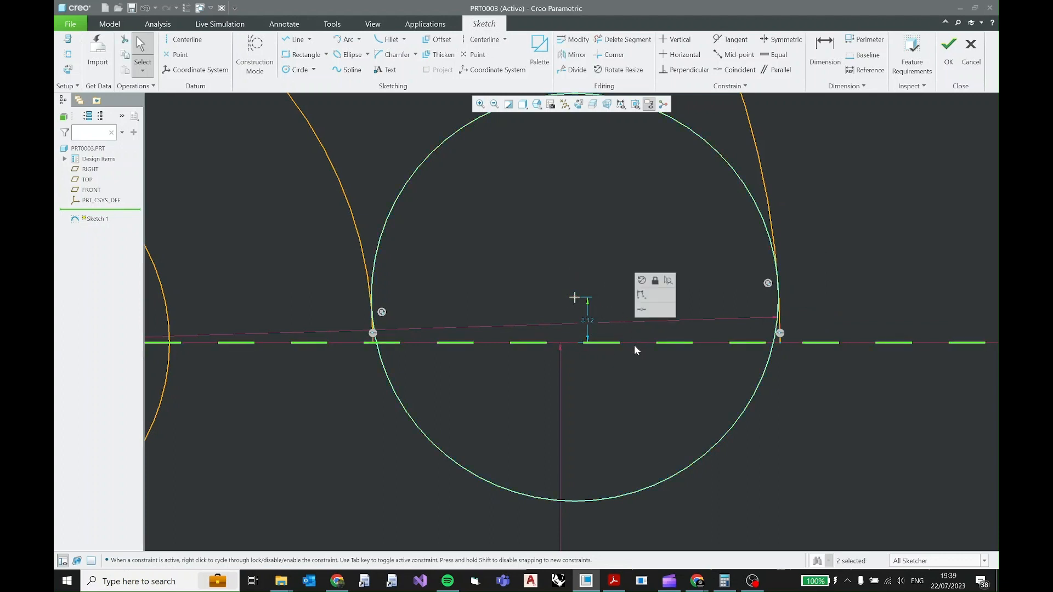
{"action": "left_click", "coordinate": [643, 310]}
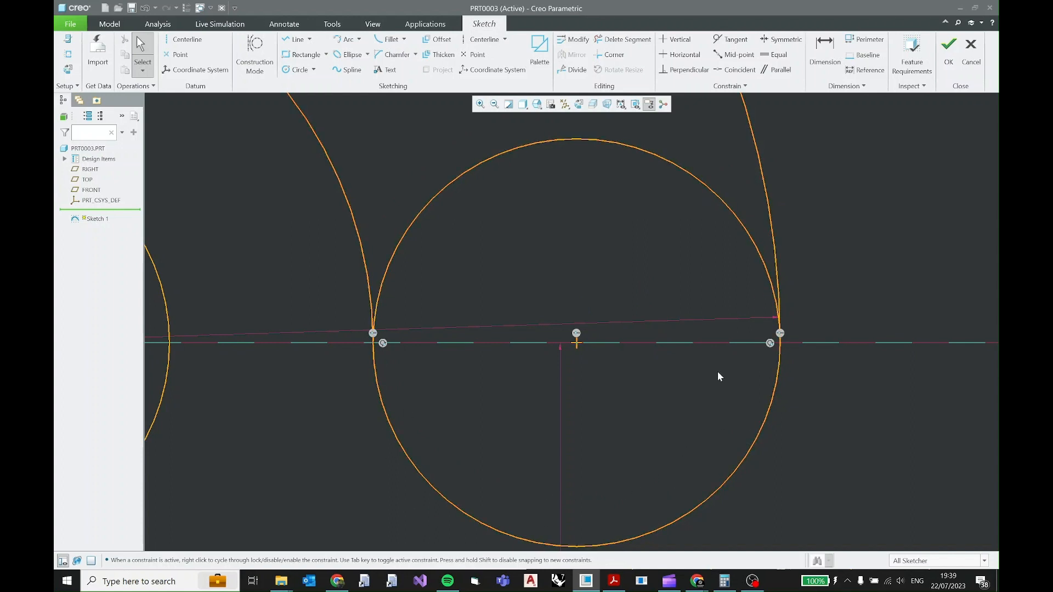
Trim away the upper half of the slot-end circle to leave a rounded end on the slot's right side.
{"action": "scroll", "coordinate": [717, 371], "scroll_direction": "up", "scroll_amount": 4}
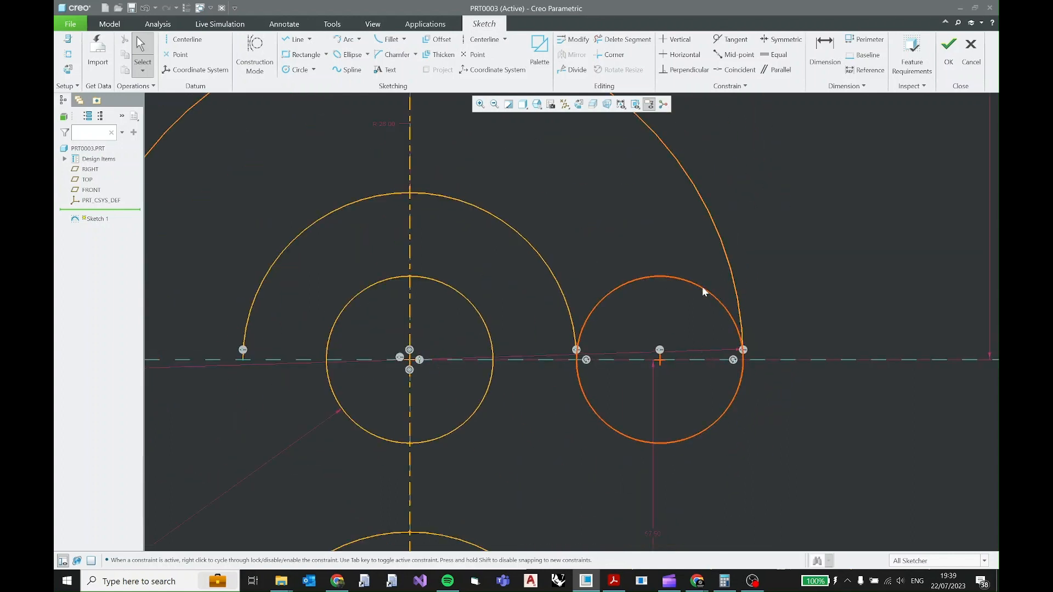
{"action": "left_click", "coordinate": [630, 42]}
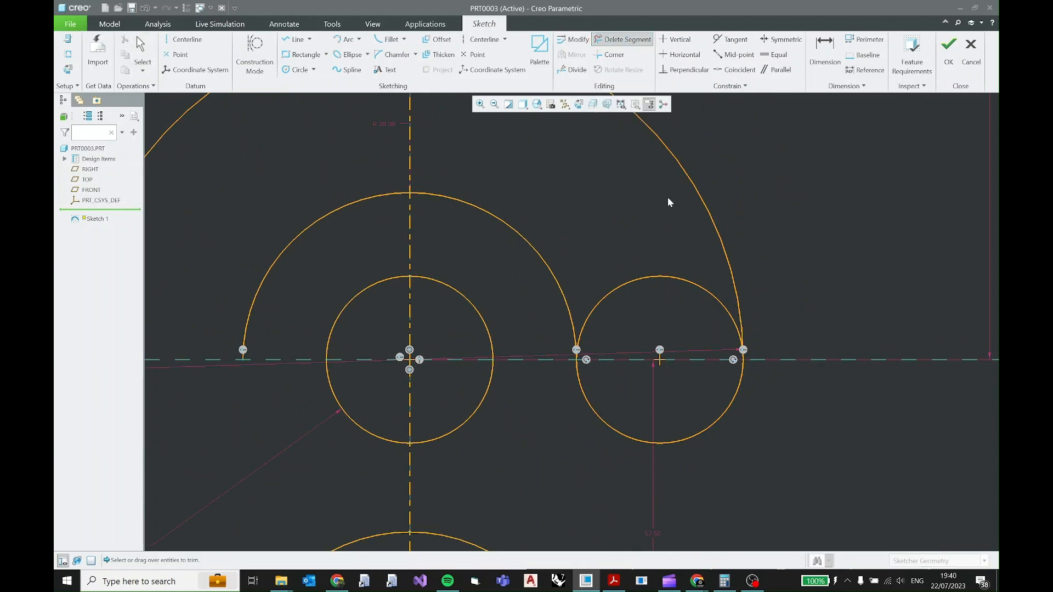
{"action": "left_click", "coordinate": [660, 278]}
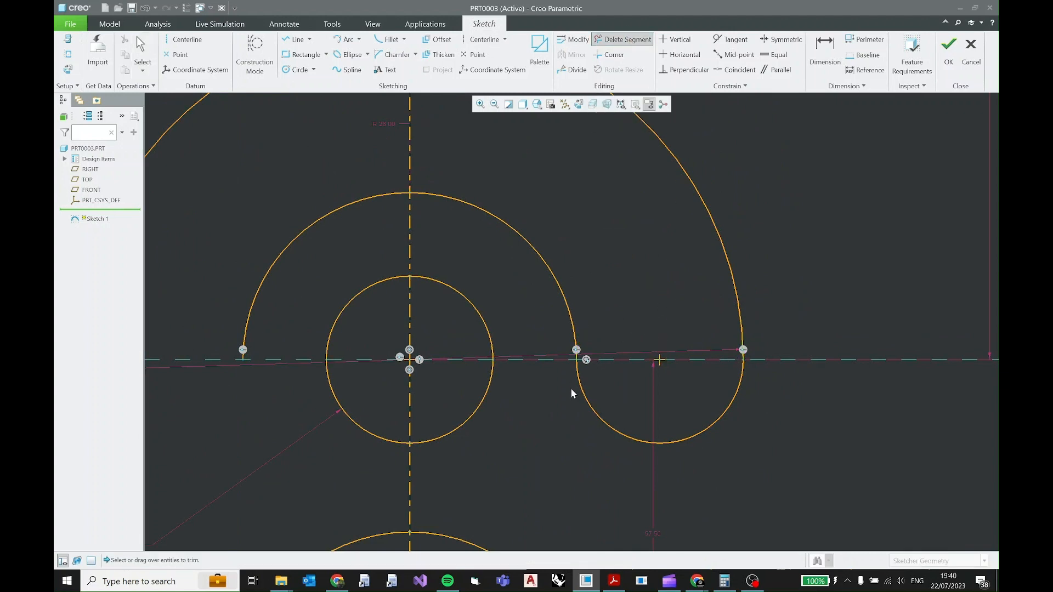
{"action": "scroll", "coordinate": [565, 337], "scroll_direction": "up", "scroll_amount": 3}
{"action": "middle_click", "coordinate": [545, 331]}
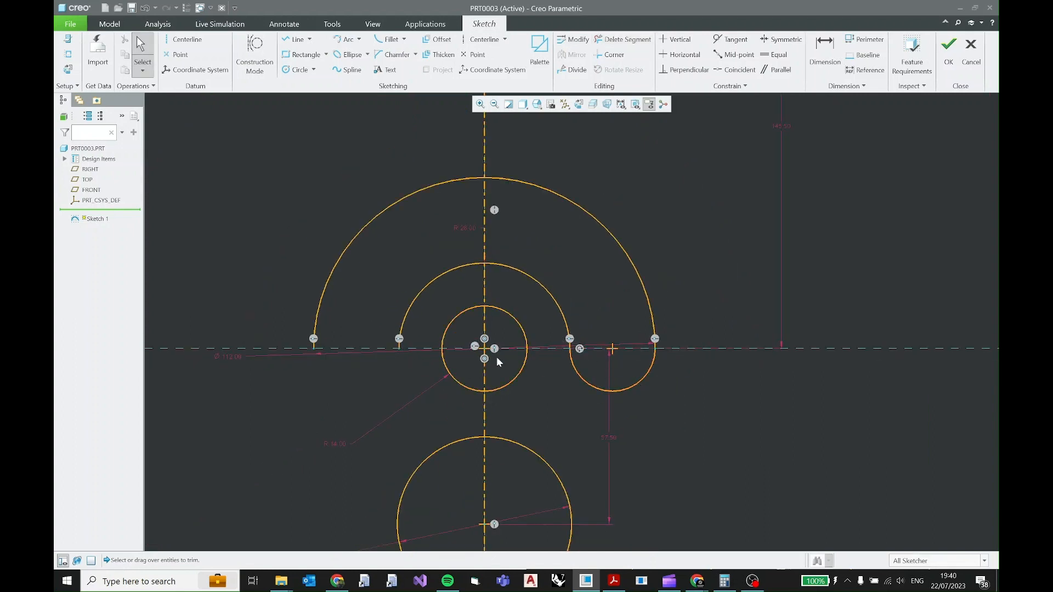
Examine the whole 2D practice (9) drawing in Acrobat Reader for its overall symmetric profile, and return to the Creo sketch.
{"action": "scroll", "coordinate": [478, 324], "scroll_direction": "up", "scroll_amount": 3}
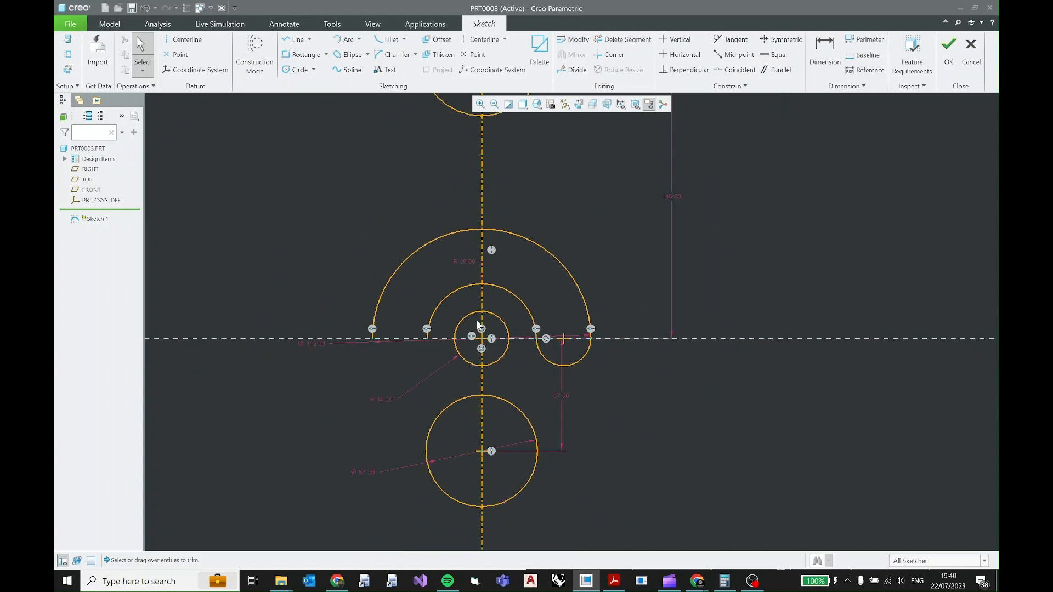
{"action": "scroll", "coordinate": [496, 264], "scroll_direction": "up", "scroll_amount": 2}
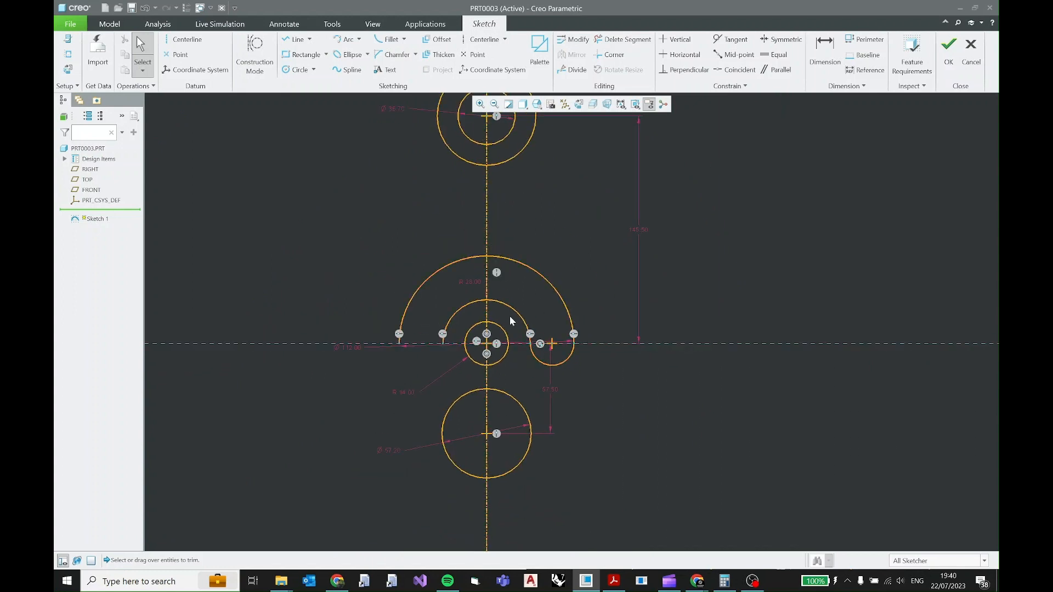
{"action": "scroll", "coordinate": [551, 268], "scroll_direction": "up", "scroll_amount": 2}
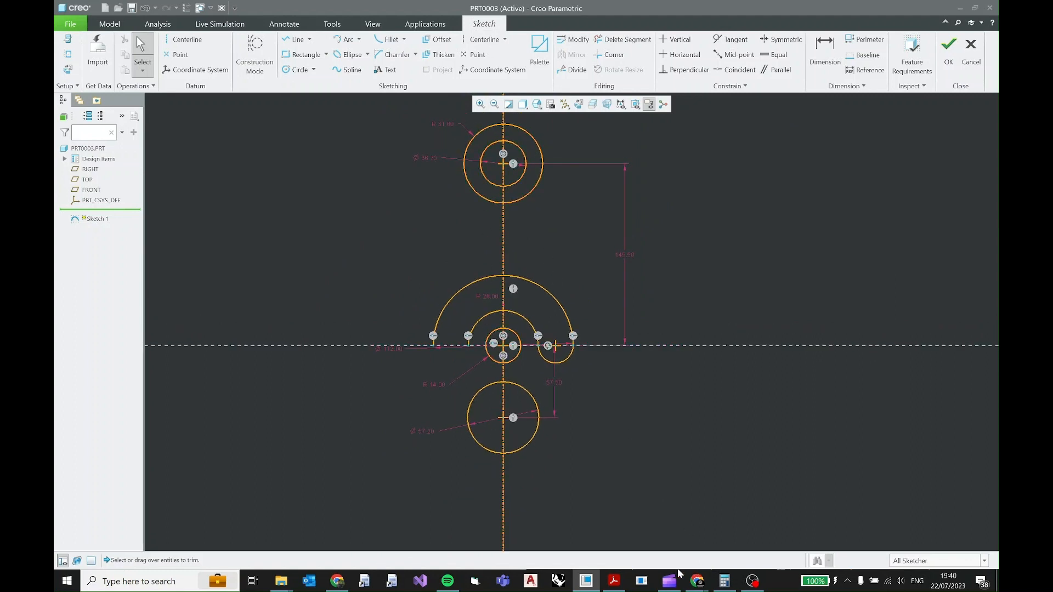
{"action": "left_click", "coordinate": [614, 581]}
{"action": "scroll", "coordinate": [404, 293], "scroll_direction": "down", "scroll_amount": 4, "text": "ctrl"}
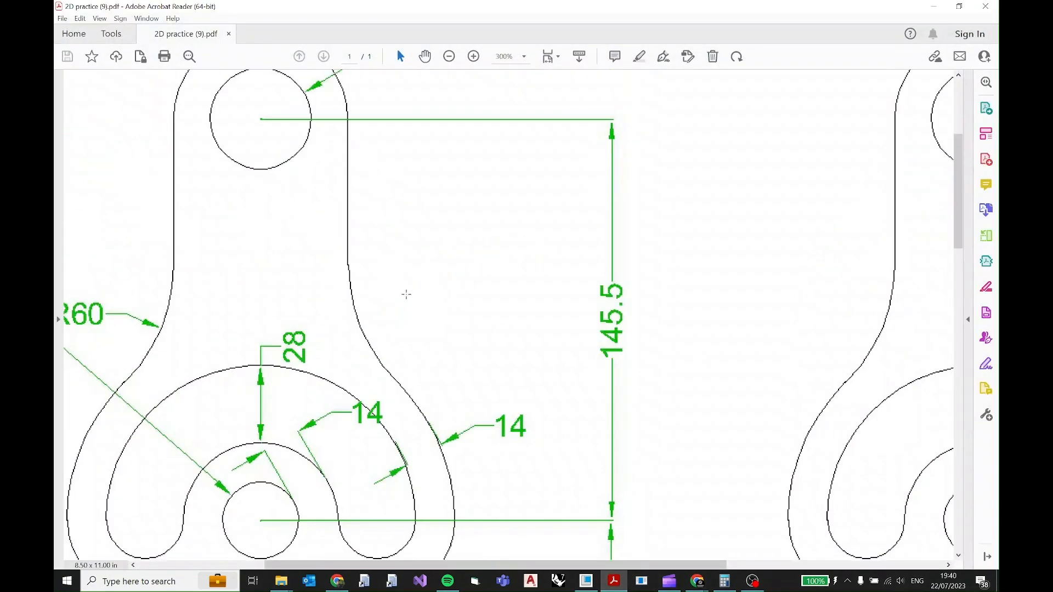
{"action": "scroll", "coordinate": [403, 308], "scroll_direction": "down", "scroll_amount": 1, "text": "ctrl"}
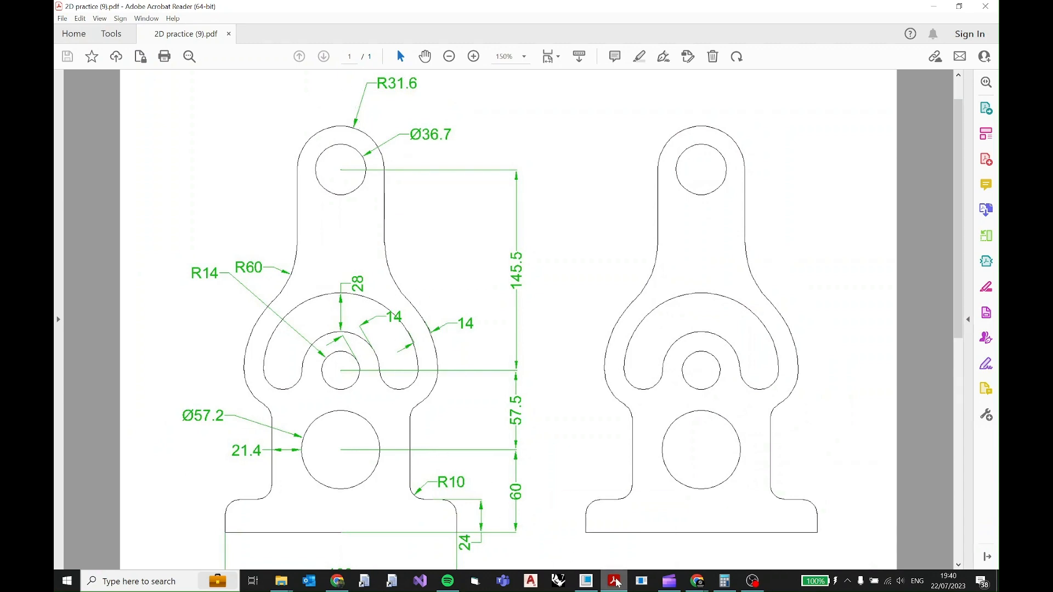
{"action": "left_click", "coordinate": [586, 581]}
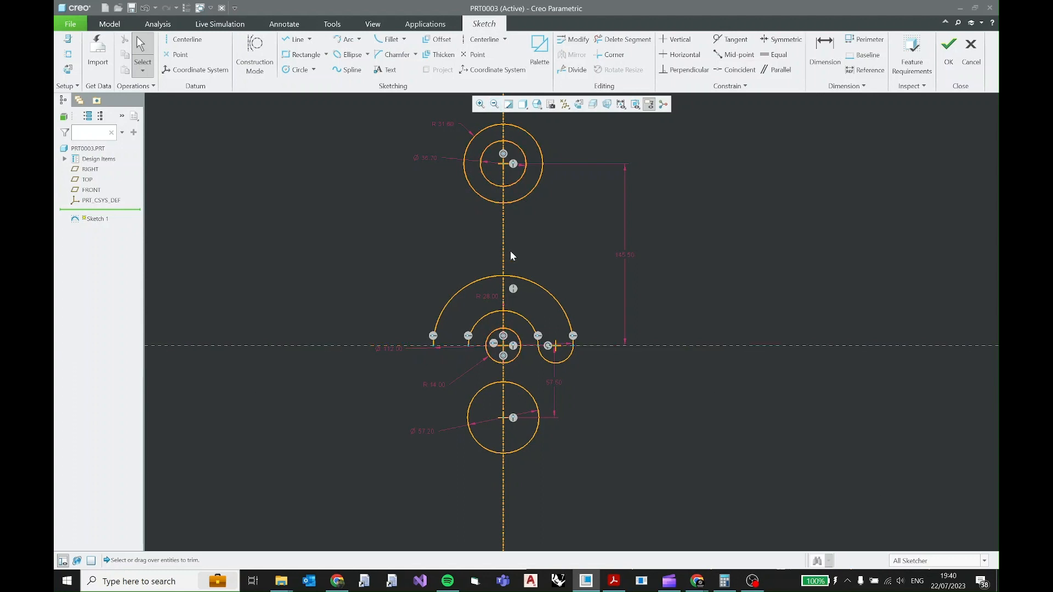
Trim away the left halves of all circles and slot arcs up to the vertical centreline.
{"action": "left_click", "coordinate": [622, 39]}
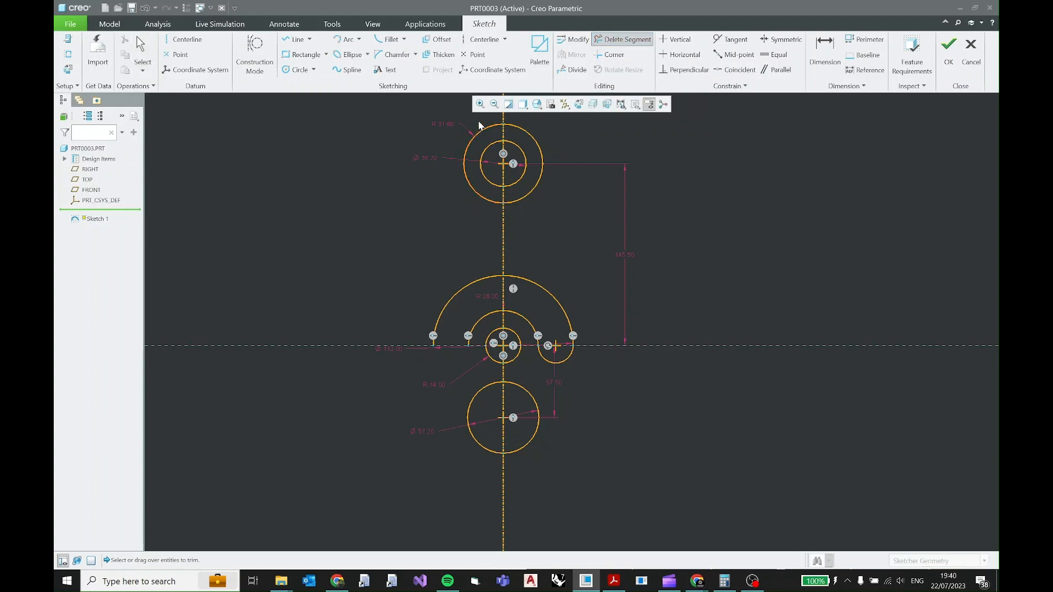
{"action": "left_click_drag", "start_coordinate": [495, 268], "coordinate": [492, 334]}
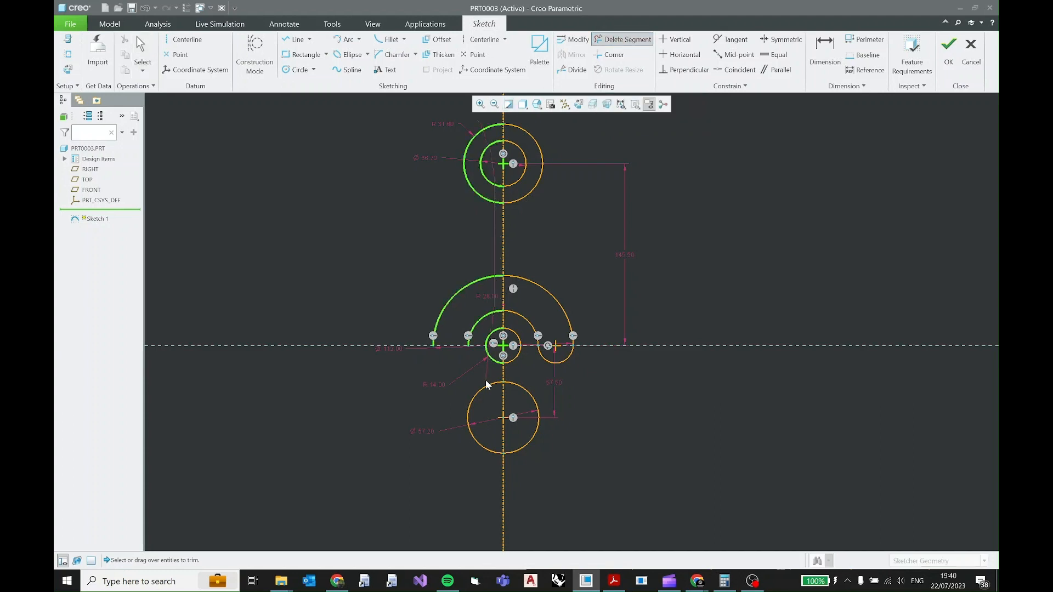
{"action": "left_click_drag", "start_coordinate": [487, 385], "coordinate": [484, 412]}
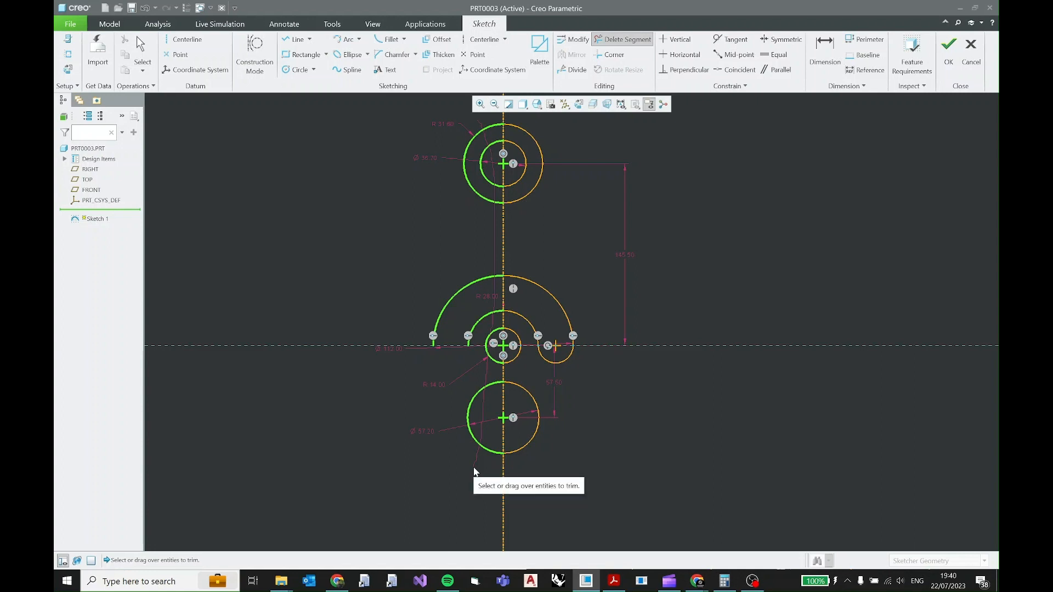
{"action": "left_click_drag", "start_coordinate": [475, 471], "coordinate": [475, 472]}
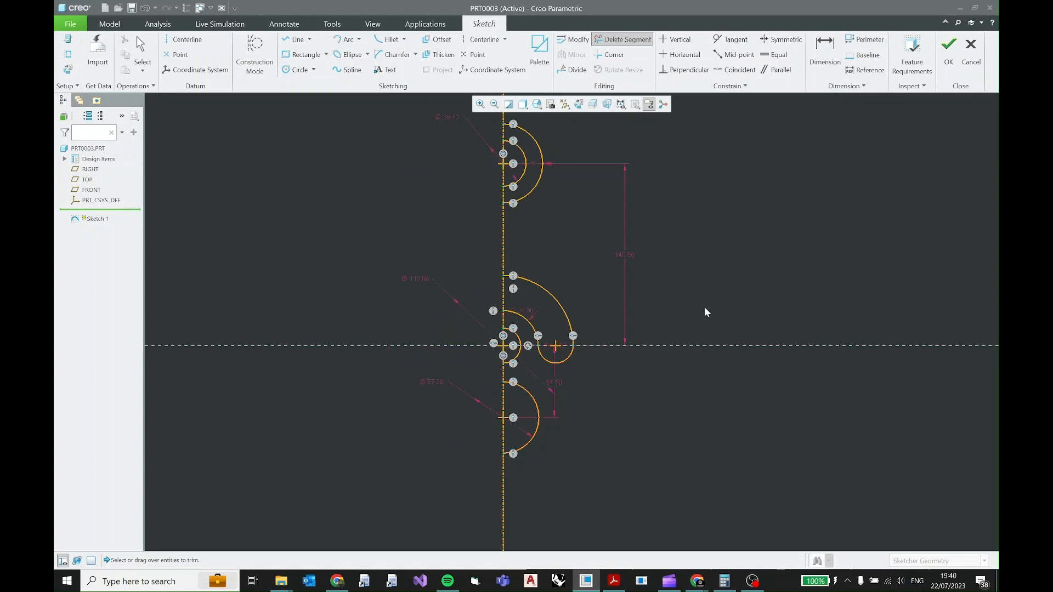
{"action": "middle_click", "coordinate": [636, 327]}
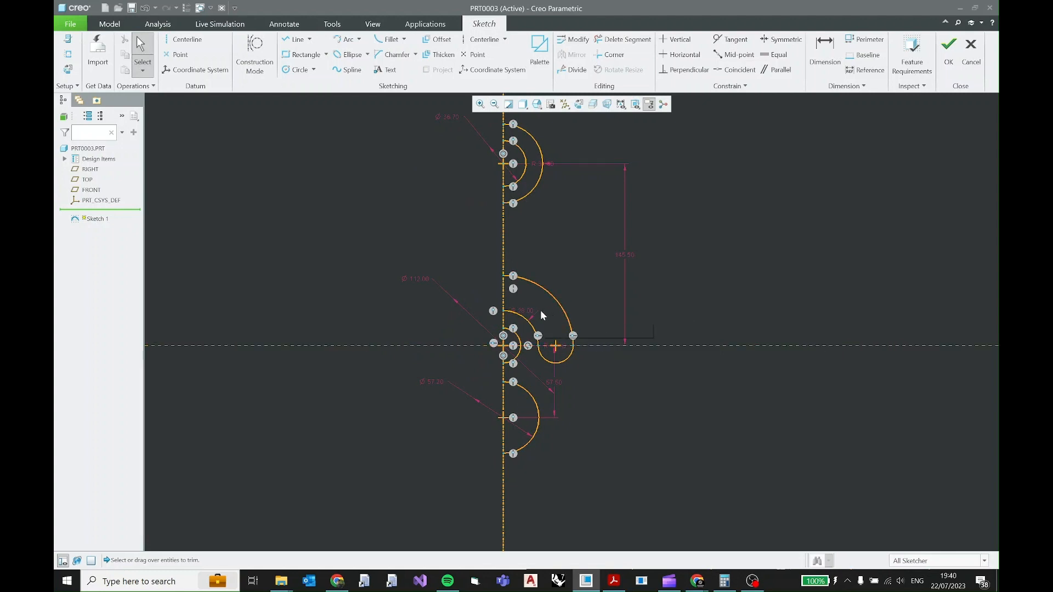
Hide the constraint symbols in the sketch while keeping dimensions and vertices displayed.
{"action": "middle_click_drag", "start_coordinate": [574, 282], "coordinate": [551, 287], "text": "shift"}
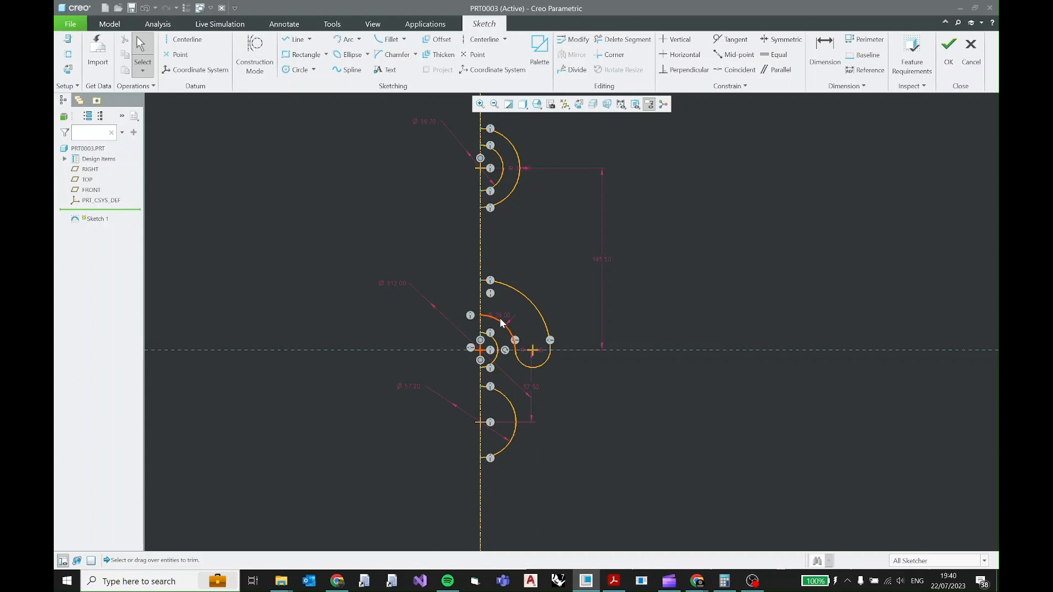
{"action": "left_click", "coordinate": [622, 104]}
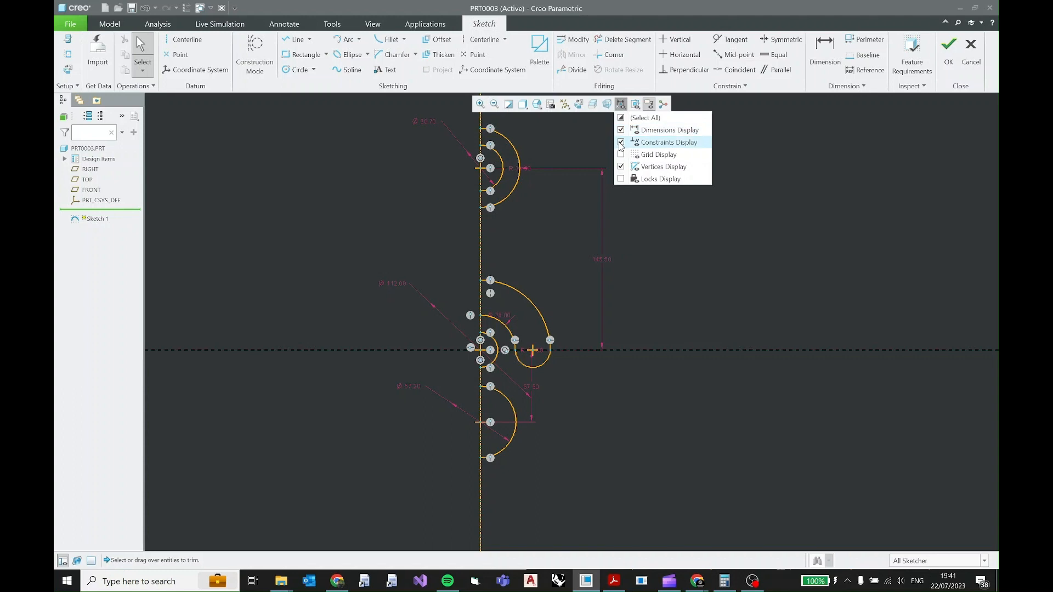
{"action": "left_click", "coordinate": [622, 142]}
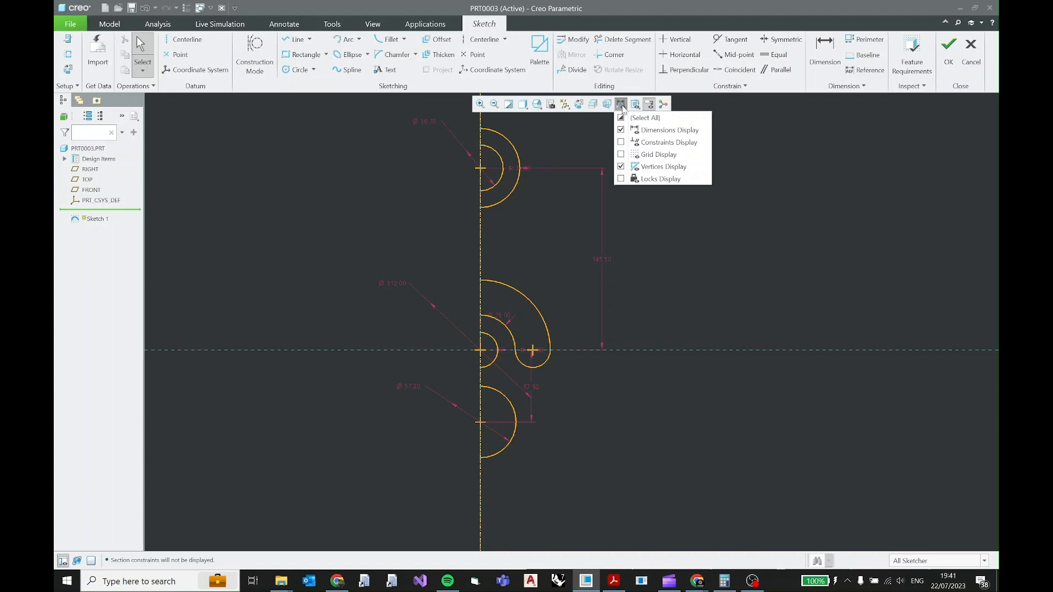
{"action": "left_click", "coordinate": [622, 104]}
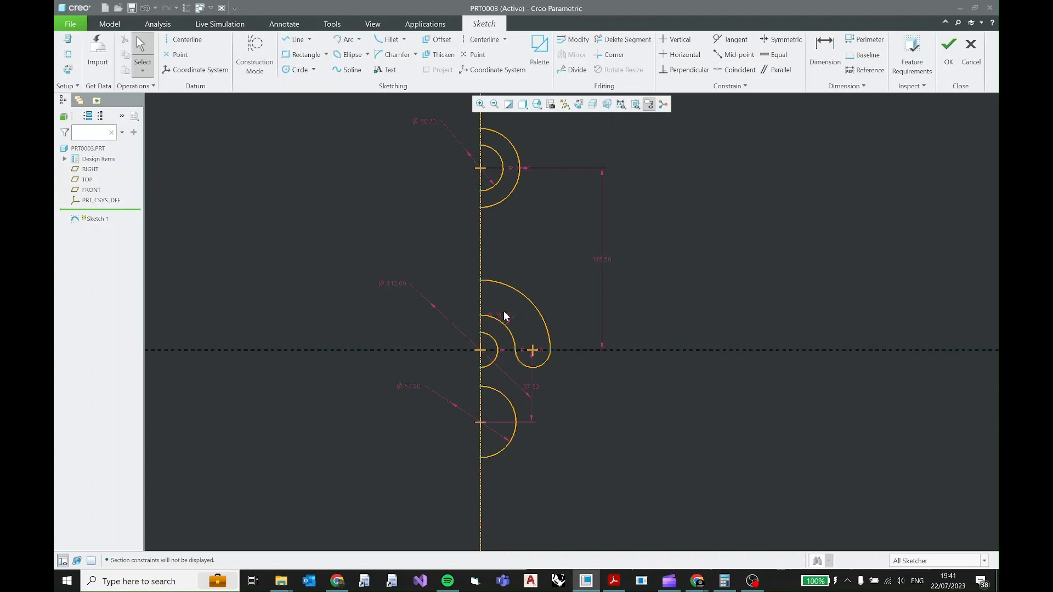
Reposition the slot's inner-arc radius, the 57.5 mm centre distance and the small hub radius dimensions clear of the geometry.
{"action": "left_click_drag", "start_coordinate": [506, 319], "coordinate": [657, 311]}
{"action": "left_click_drag", "start_coordinate": [531, 384], "coordinate": [686, 389]}
{"action": "left_click_drag", "start_coordinate": [525, 350], "coordinate": [591, 398]}
Switch to the PDF drawing and examine the 14 mm spacing between the slot's outer arc and the outer profile.
{"action": "left_click", "coordinate": [613, 581]}
{"action": "left_click_drag", "start_coordinate": [433, 337], "coordinate": [438, 359]}
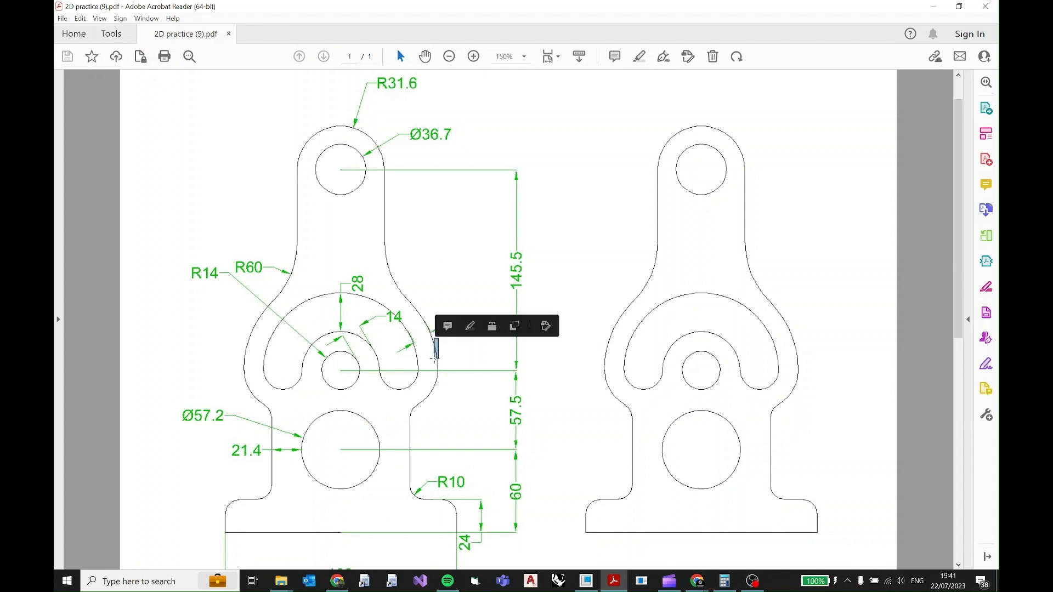
{"action": "left_click", "coordinate": [427, 293]}
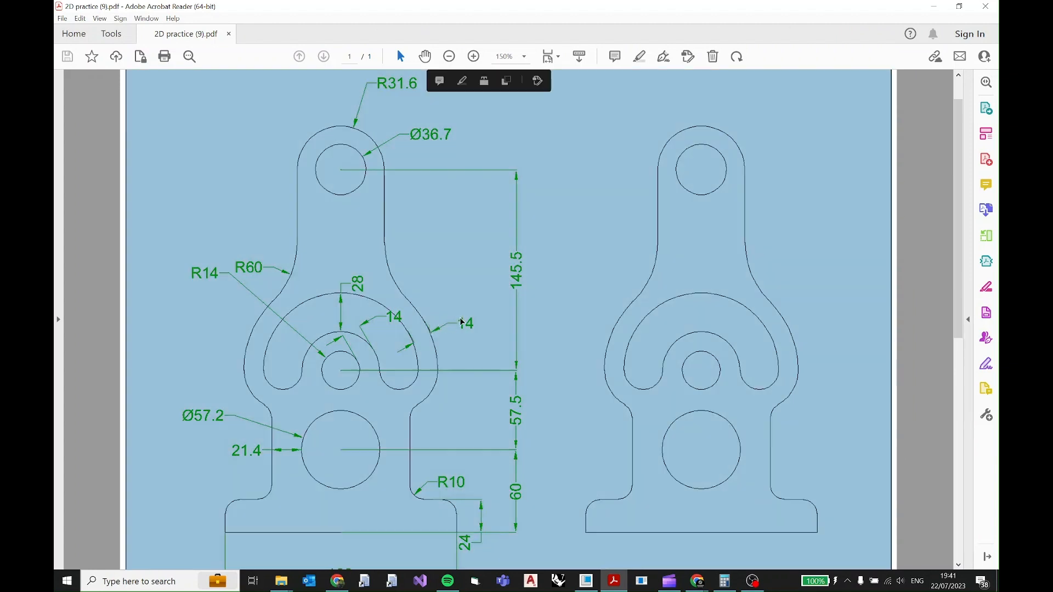
{"action": "left_click", "coordinate": [417, 322]}
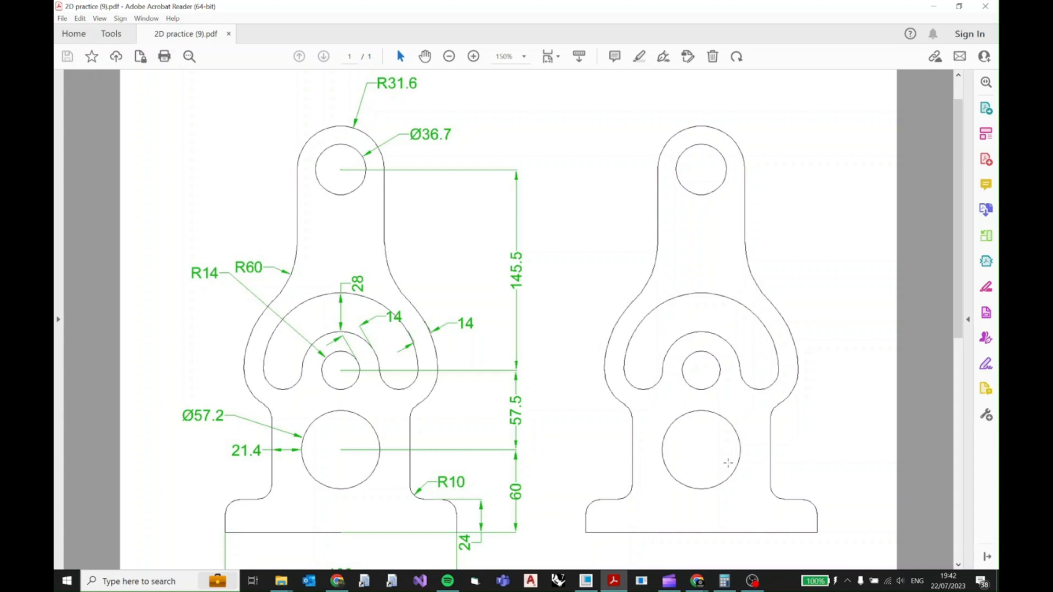
Calculate the outer profile's radius as 56+14 in Calculator, and return to the Creo sketch.
{"action": "left_click", "coordinate": [725, 581]}
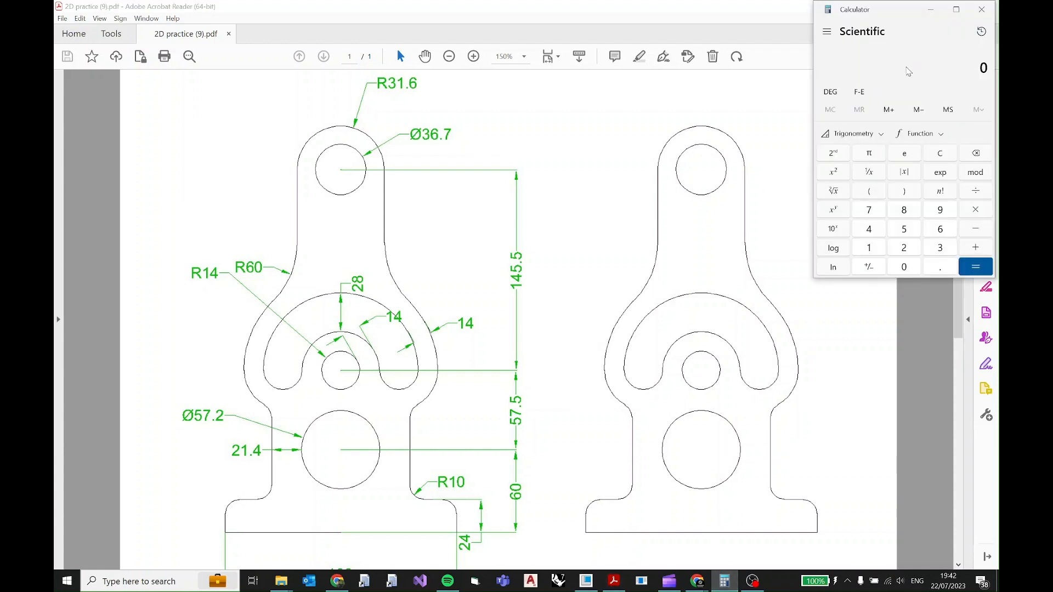
{"action": "type", "text": "56+14"}
{"action": "key", "text": "Return"}
{"action": "left_click", "coordinate": [931, 9]}
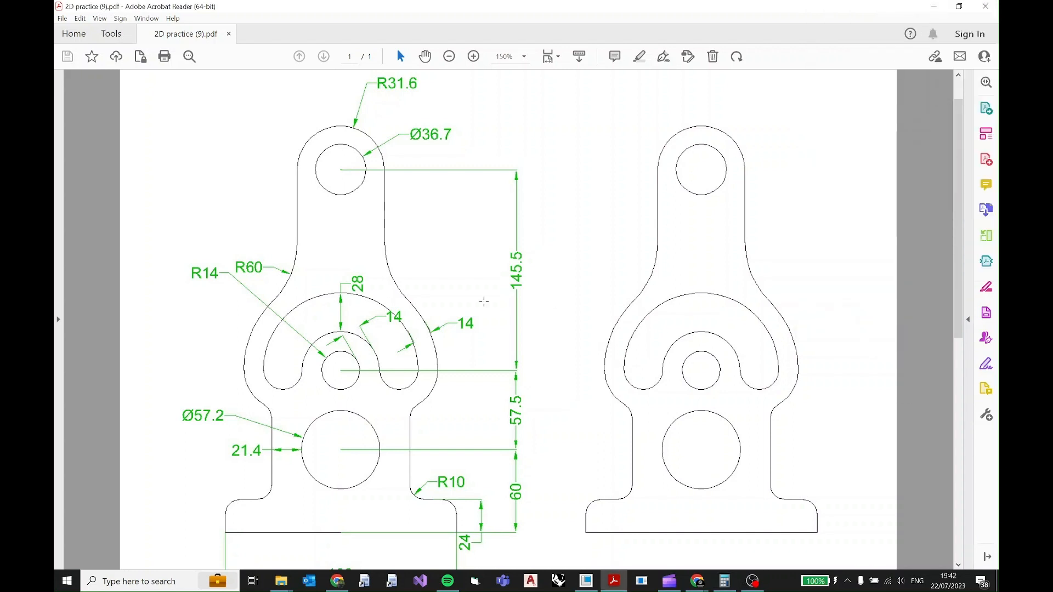
{"action": "left_click", "coordinate": [471, 313]}
{"action": "left_click", "coordinate": [471, 310]}
{"action": "left_click", "coordinate": [934, 6]}
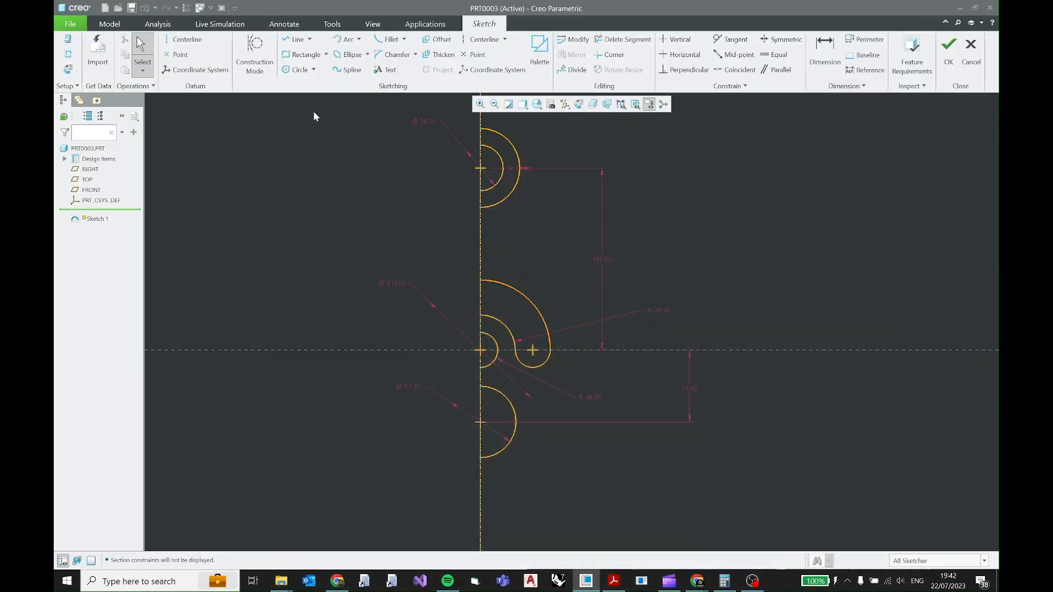
Sketch a circle about 154 mm in diameter around the curved slot, centred on the slot arcs' common centre.
{"action": "left_click", "coordinate": [297, 70]}
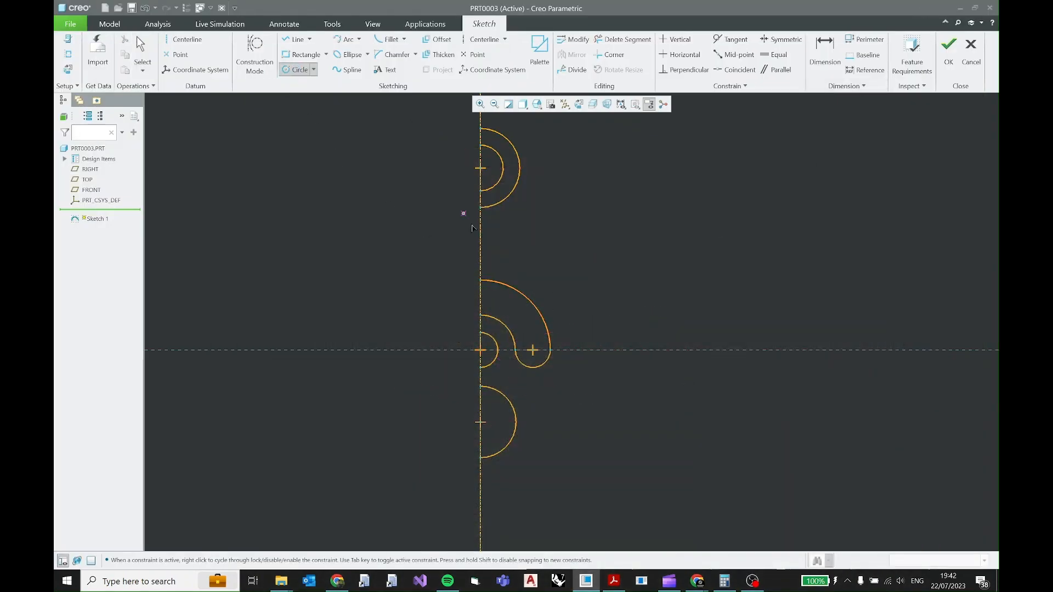
{"action": "scroll", "coordinate": [485, 352], "scroll_direction": "up", "scroll_amount": 3}
{"action": "left_click", "coordinate": [481, 354]}
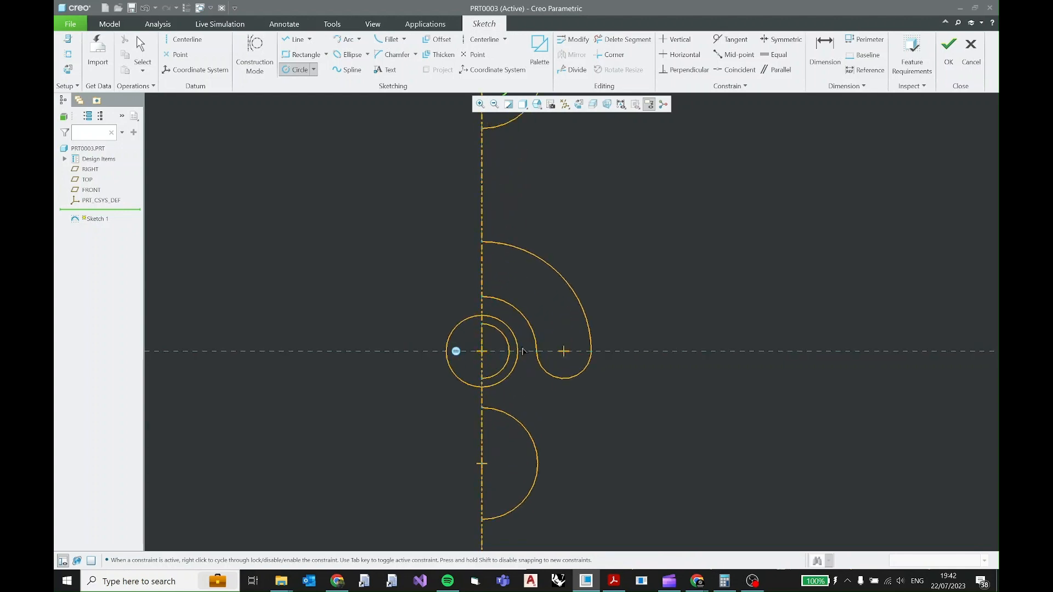
{"action": "left_click", "coordinate": [624, 294]}
{"action": "middle_click", "coordinate": [681, 258]}
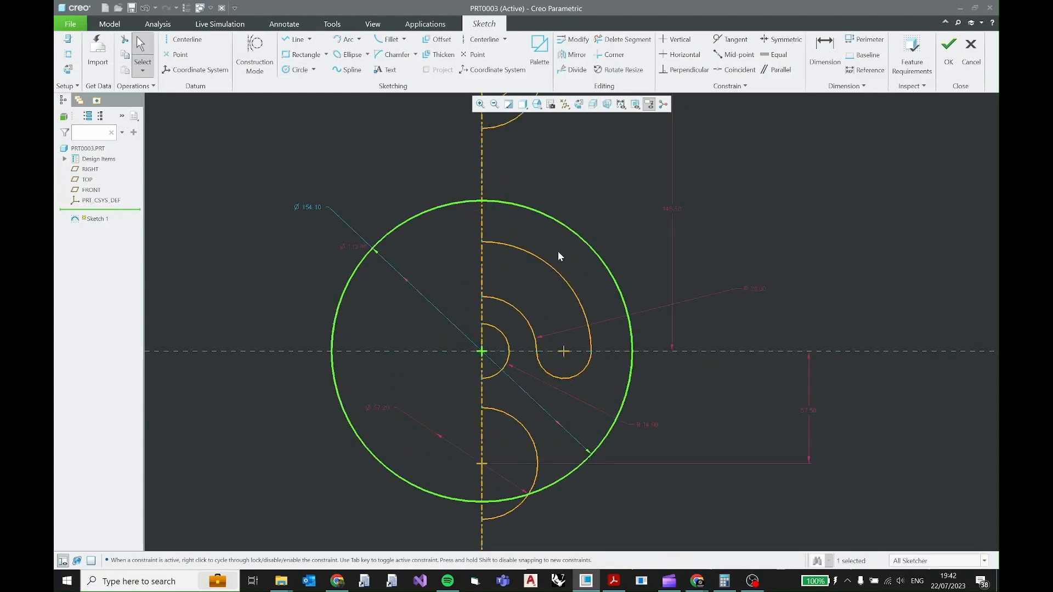
Convert the new outer circle's diameter dimension to a radius, set it to 70 mm and lock it.
{"action": "left_click", "coordinate": [312, 208]}
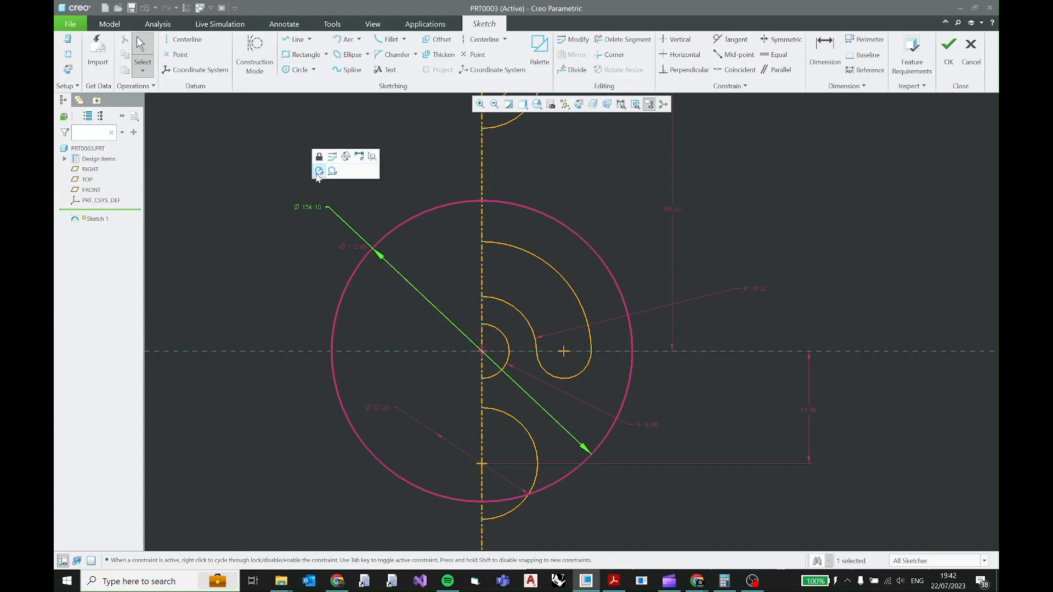
{"action": "left_click", "coordinate": [317, 174]}
{"action": "type", "text": "70"}
{"action": "key", "text": "Return"}
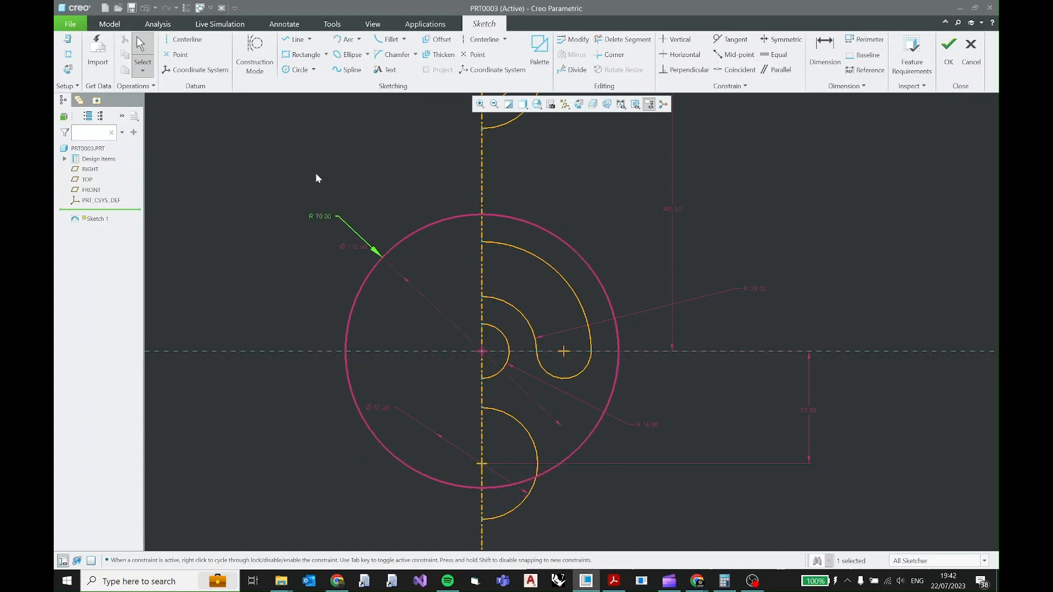
{"action": "left_click", "coordinate": [316, 216]}
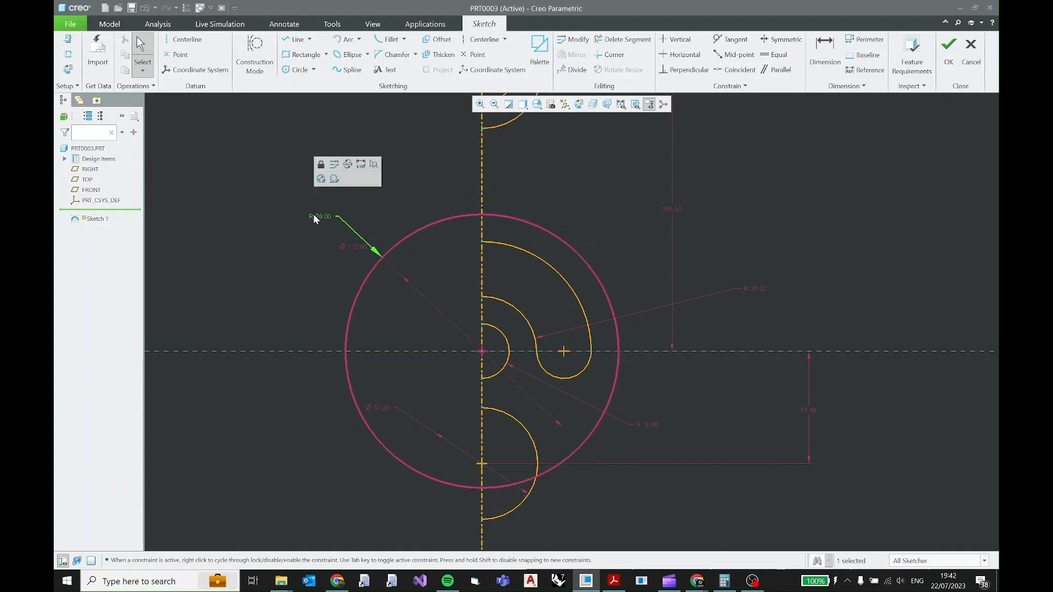
{"action": "left_click", "coordinate": [320, 165]}
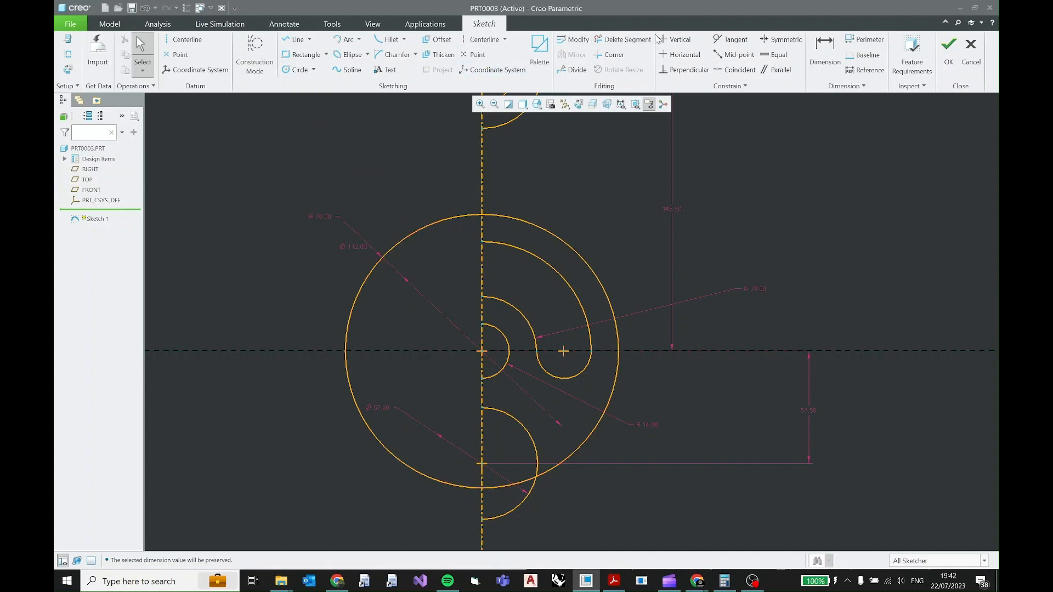
Trim away the R70 circle's left half and the piece of it lying inside the lower 57.2 mm semicircle.
{"action": "left_click", "coordinate": [623, 39]}
{"action": "left_click", "coordinate": [446, 323]}
{"action": "left_click", "coordinate": [449, 481]}
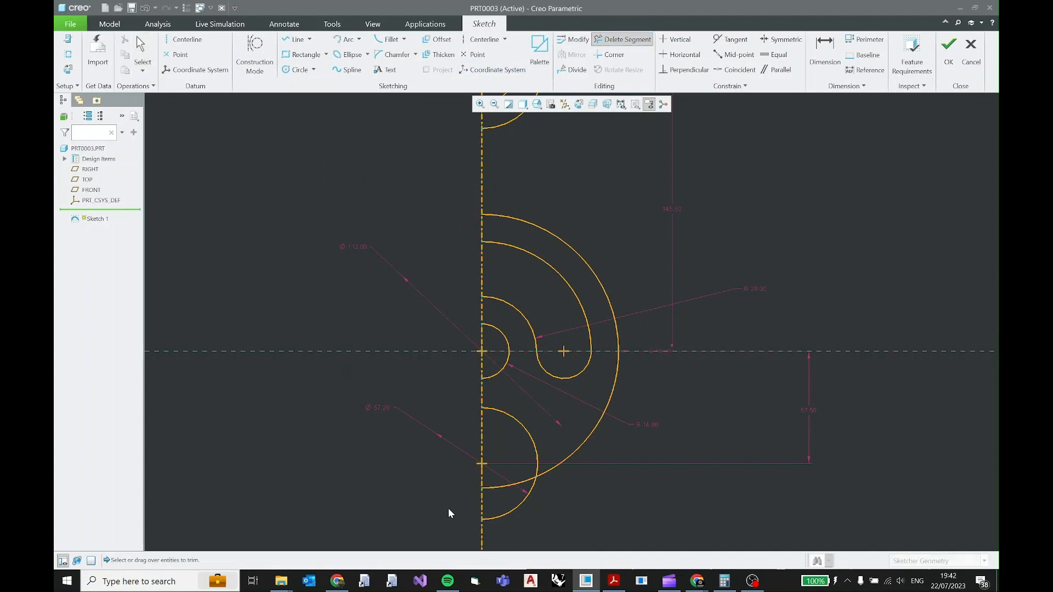
{"action": "middle_click", "coordinate": [533, 478]}
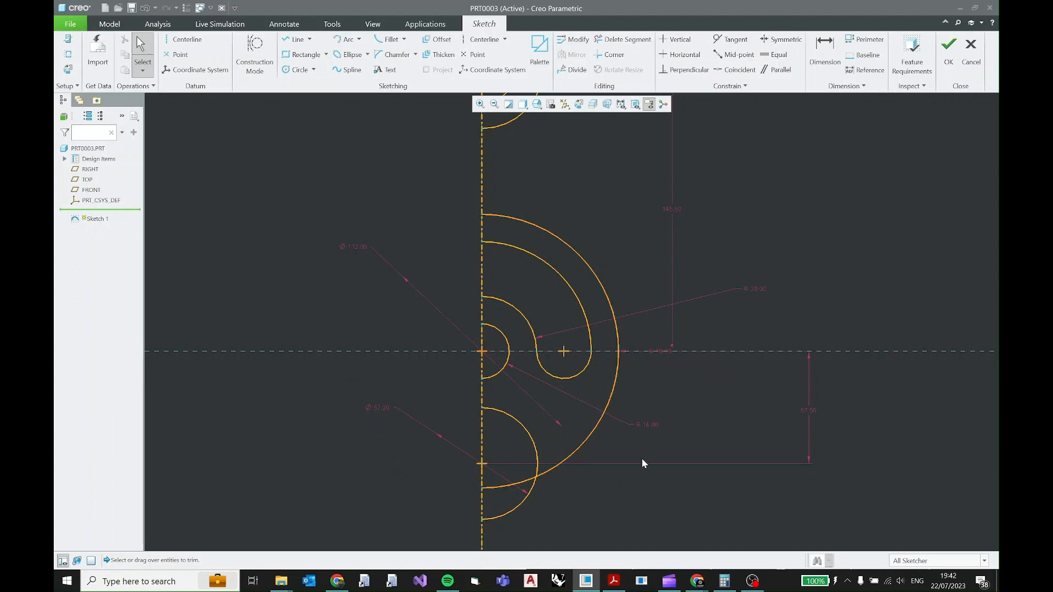
{"action": "left_click", "coordinate": [623, 39]}
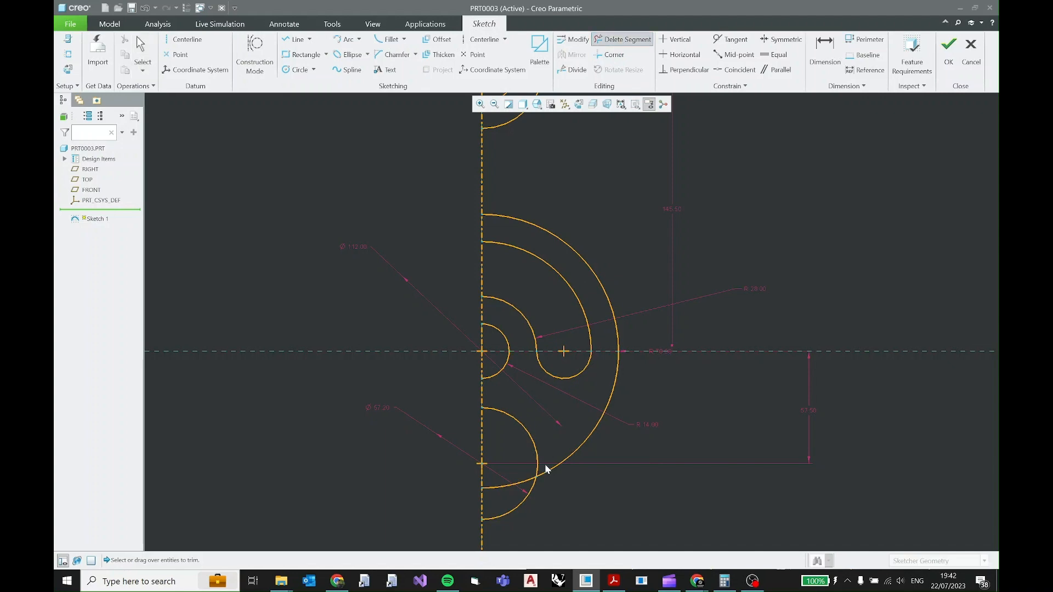
{"action": "middle_click", "coordinate": [597, 470]}
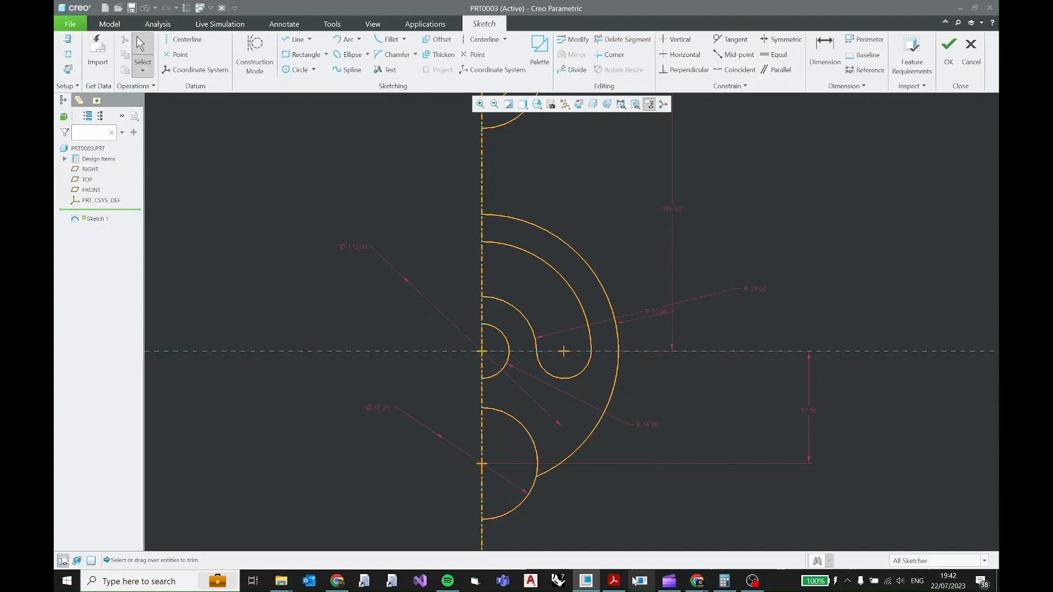
Examine the PDF drawing where the outer profile meets the straight side beside the 57.2 mm hole, and return to the sketch.
{"action": "left_click", "coordinate": [615, 581]}
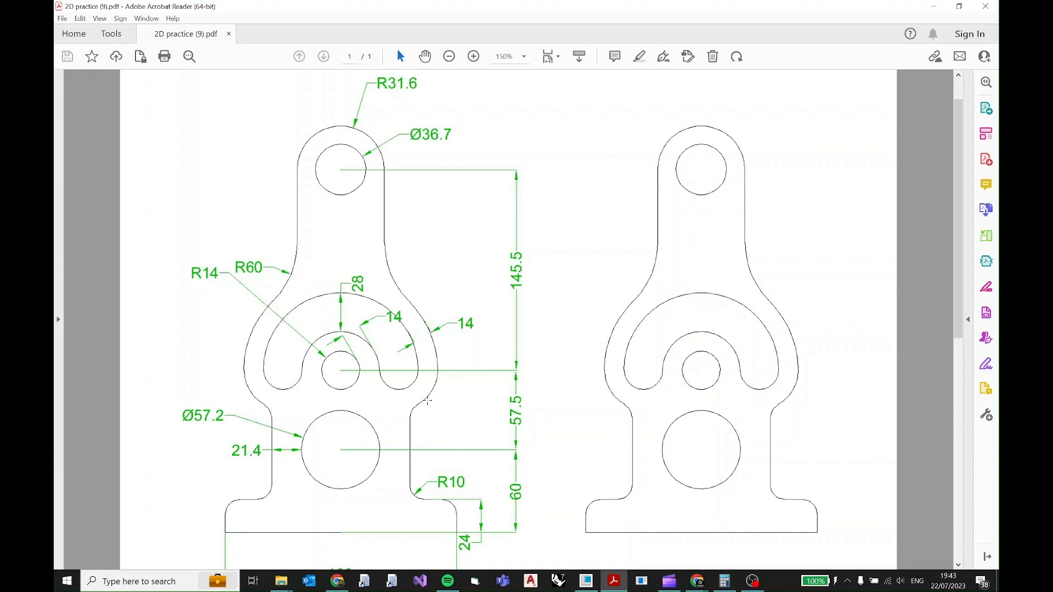
{"action": "scroll", "coordinate": [408, 383], "scroll_direction": "up", "scroll_amount": 1, "text": "ctrl"}
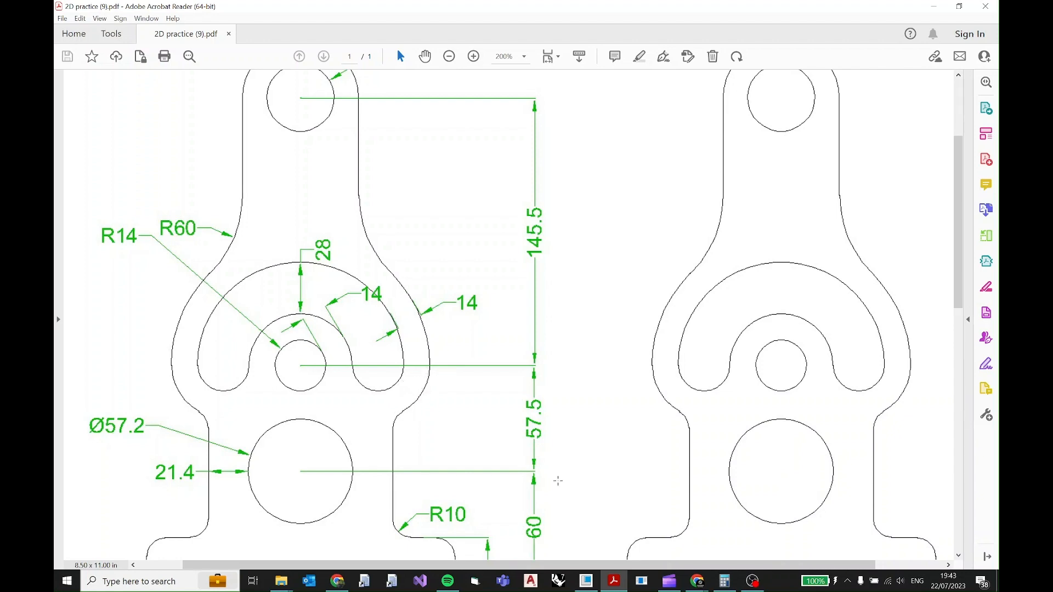
{"action": "key", "text": "alt+Tab"}
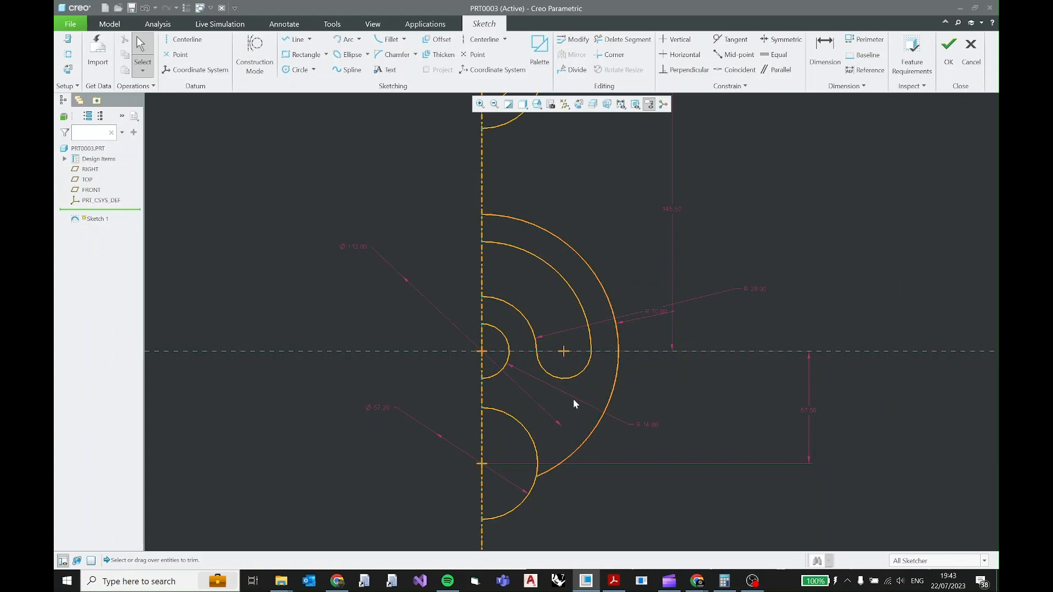
Offset the curved slot's lower rounded end arc outward by 14 mm, consulting the PDF drawing for the outer profile.
{"action": "left_click", "coordinate": [614, 581]}
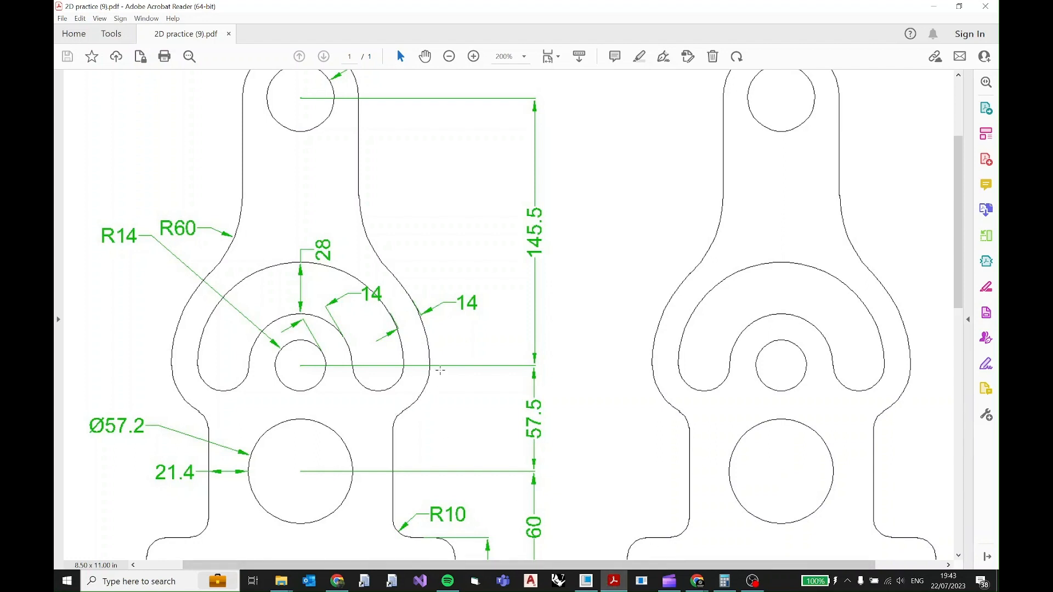
{"action": "left_click", "coordinate": [618, 580]}
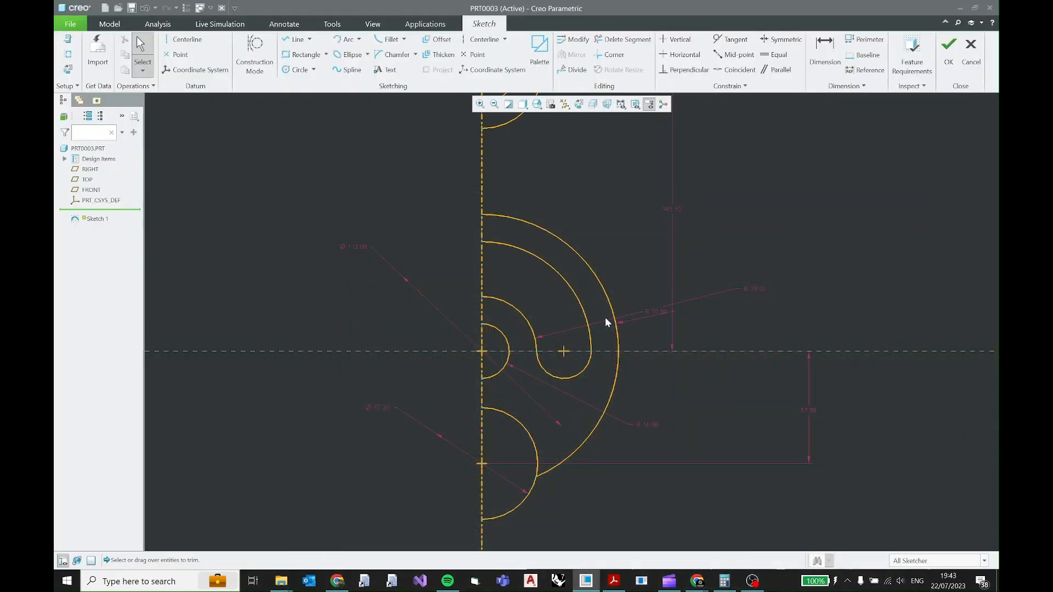
{"action": "left_click", "coordinate": [585, 363]}
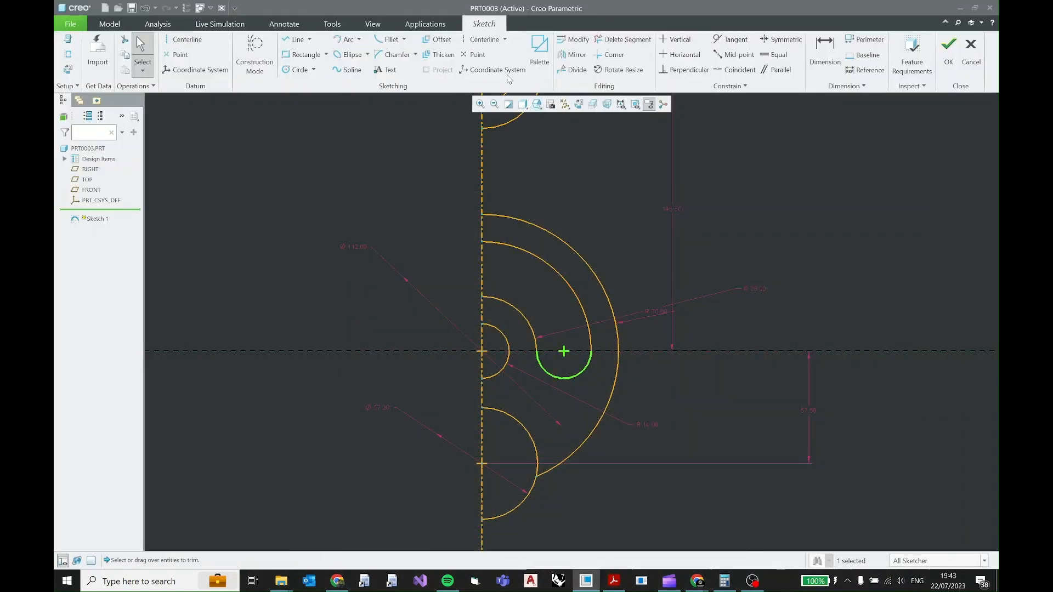
{"action": "left_click", "coordinate": [437, 39]}
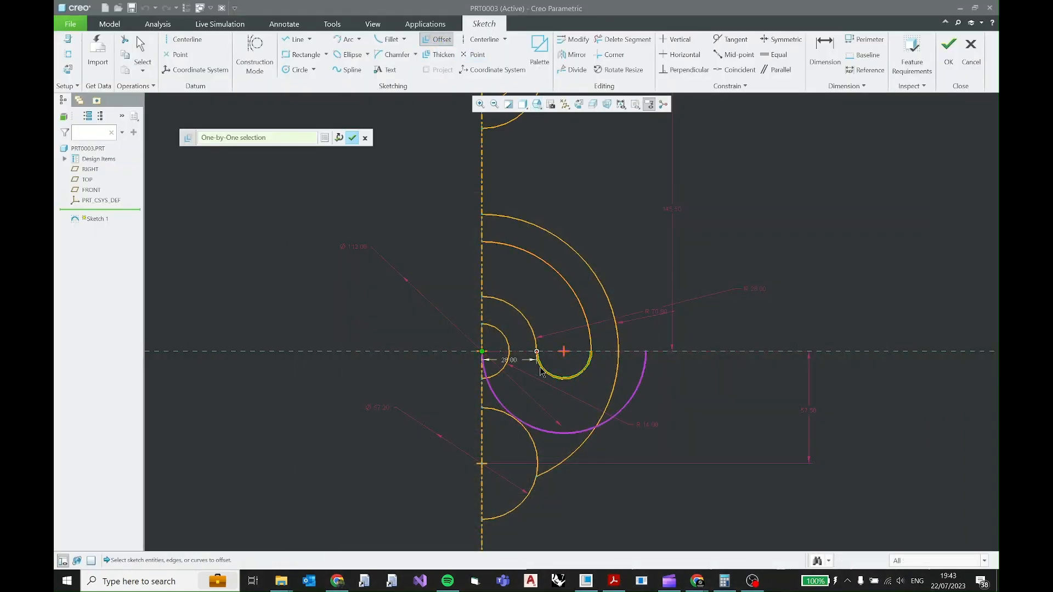
{"action": "scroll", "coordinate": [510, 366], "scroll_direction": "up", "scroll_amount": 2}
{"action": "scroll", "coordinate": [510, 367], "scroll_direction": "up", "scroll_amount": 2}
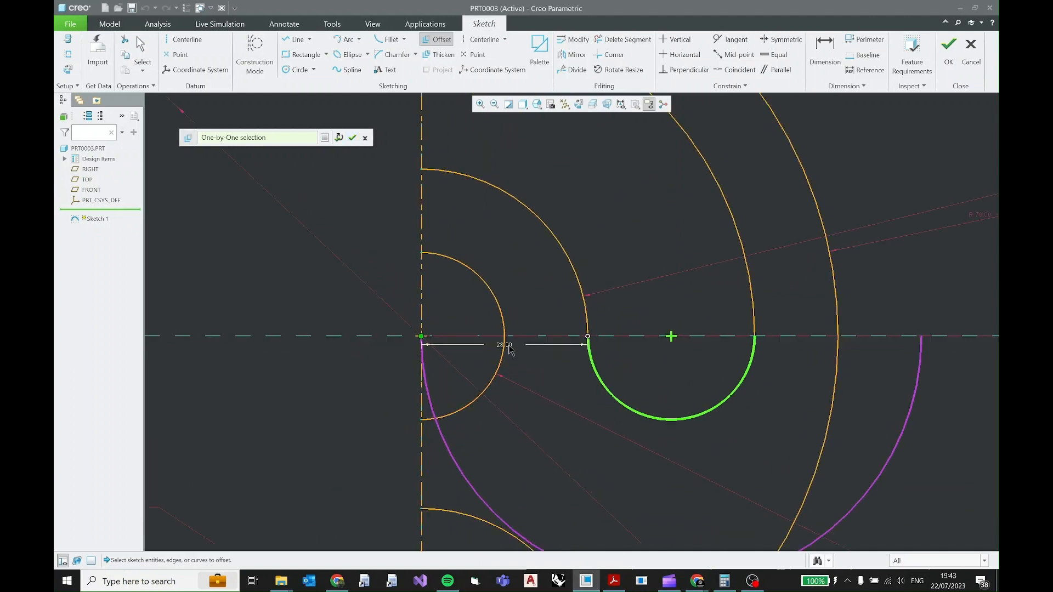
{"action": "left_click_drag", "start_coordinate": [421, 337], "coordinate": [436, 339]}
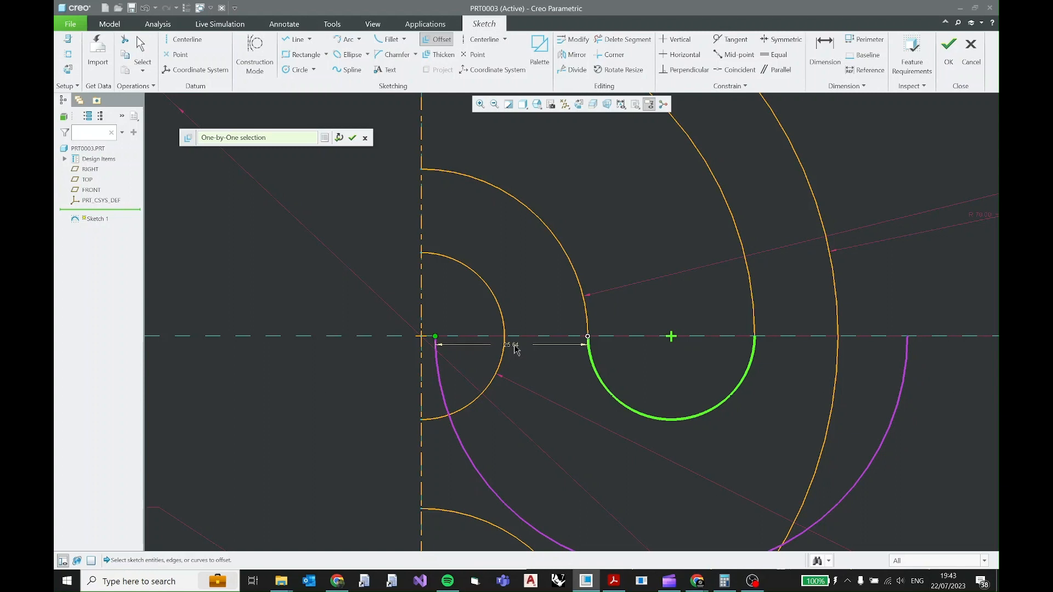
{"action": "double_click", "coordinate": [517, 347]}
{"action": "type", "text": "14"}
{"action": "key", "text": "Return"}
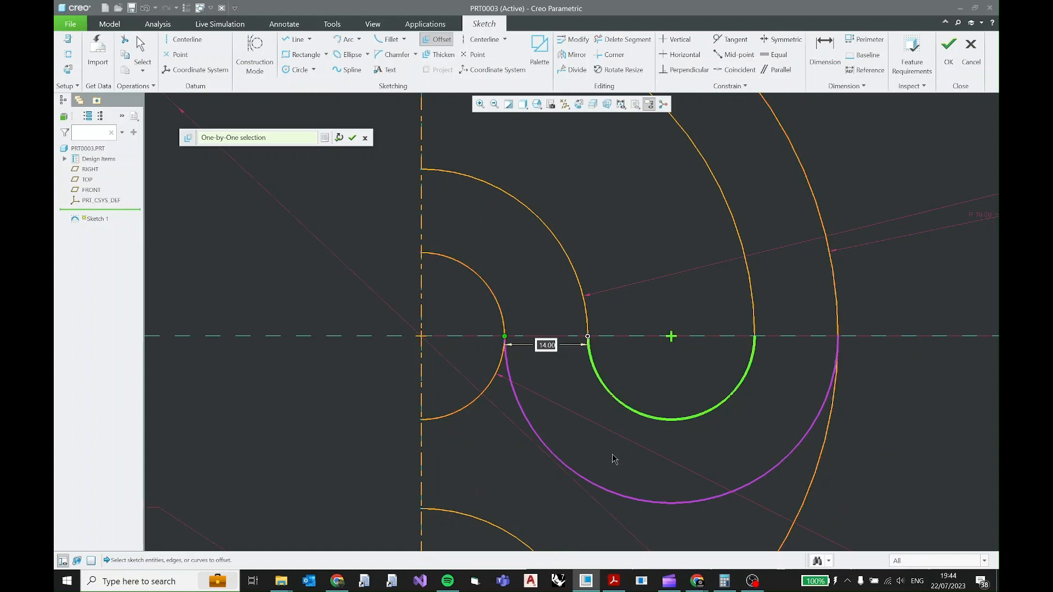
{"action": "middle_click", "coordinate": [779, 335]}
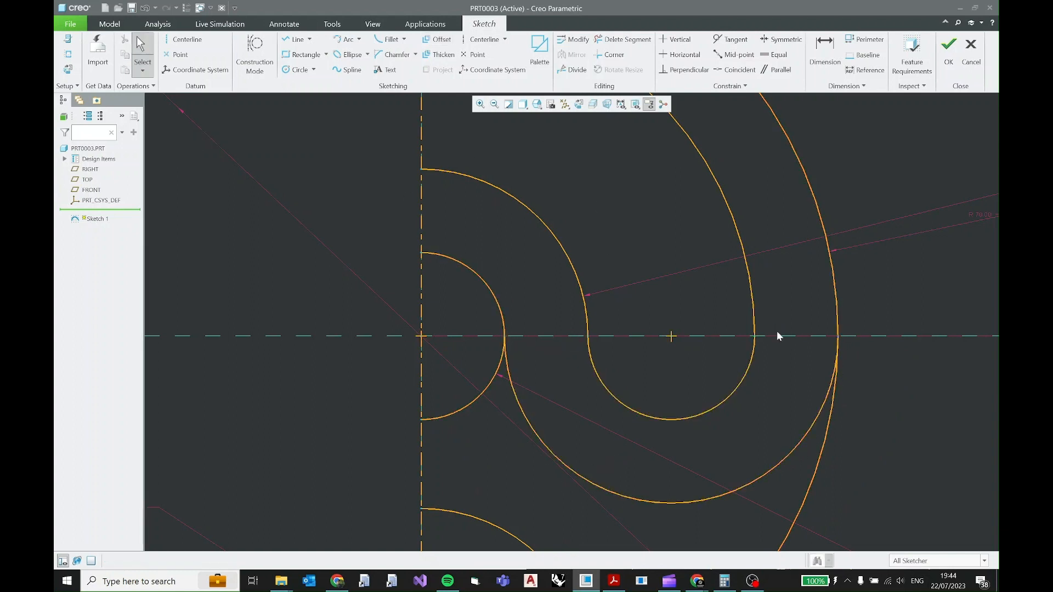
Trim away the R70 arc's lower piece between its tangent point with the offset arc and the 57.2 mm semicircle.
{"action": "scroll", "coordinate": [814, 409], "scroll_direction": "down", "scroll_amount": 3}
{"action": "middle_click_drag", "start_coordinate": [812, 431], "coordinate": [666, 292]}
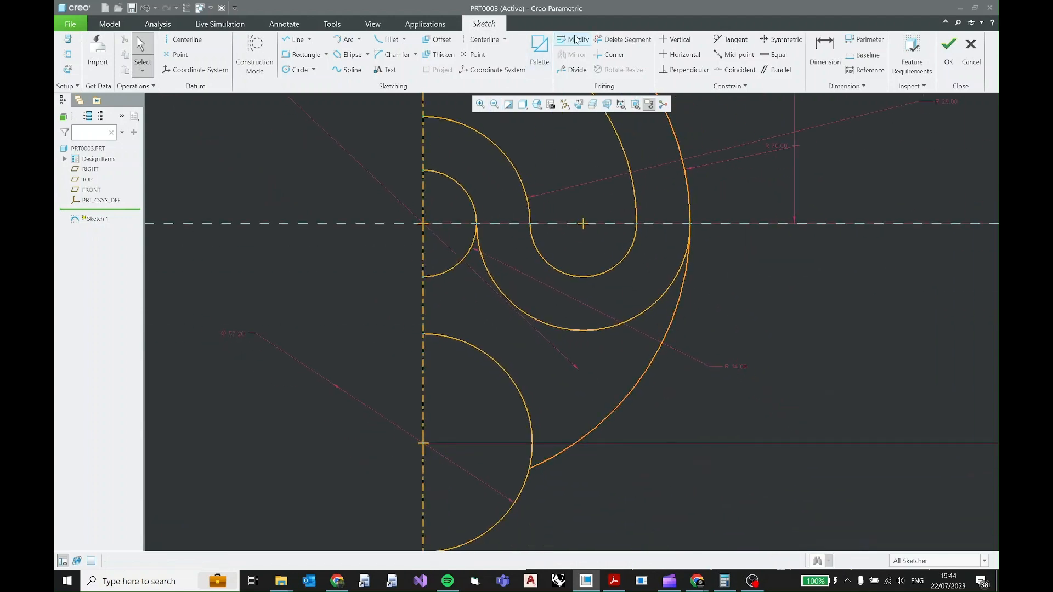
{"action": "left_click", "coordinate": [610, 42]}
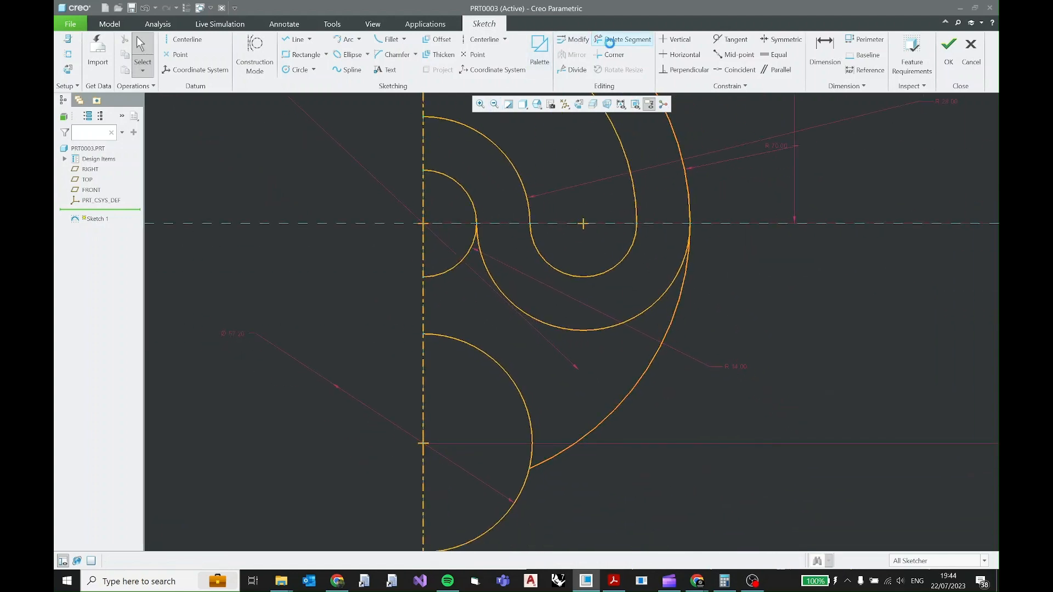
{"action": "left_click", "coordinate": [676, 303]}
{"action": "middle_click", "coordinate": [755, 327]}
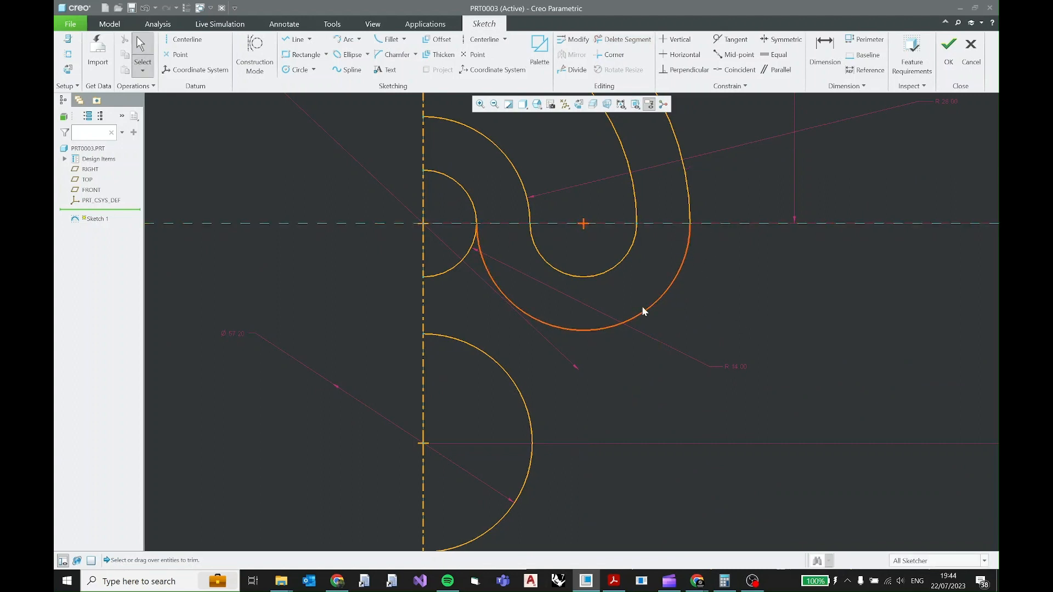
Examine the PDF drawing's outer profile from the base up to the R31.6 arc, and return to the sketch.
{"action": "scroll", "coordinate": [530, 312], "scroll_direction": "up", "scroll_amount": 2}
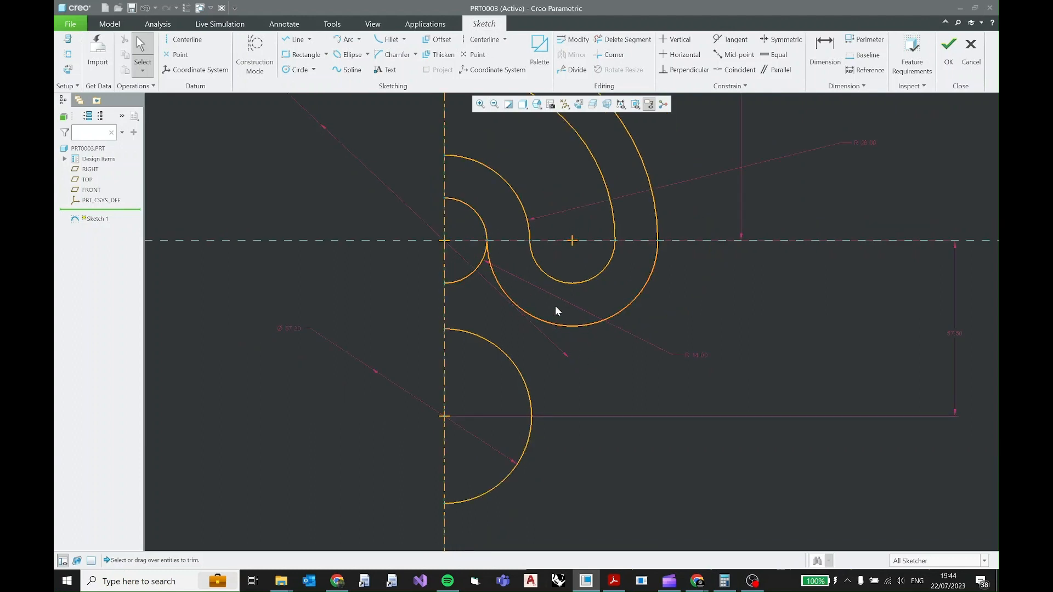
{"action": "scroll", "coordinate": [574, 357], "scroll_direction": "up", "scroll_amount": 4}
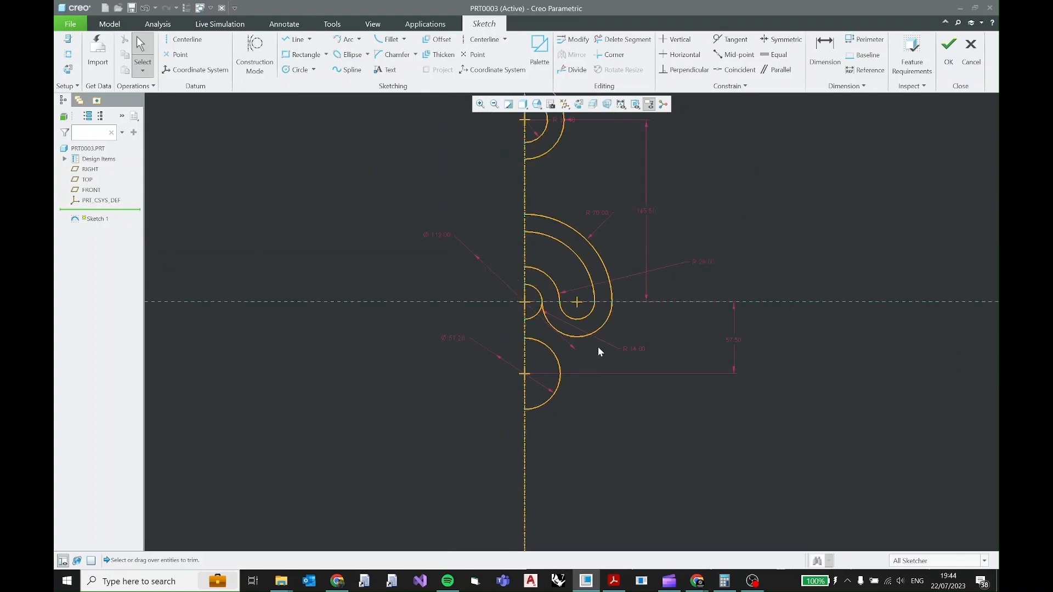
{"action": "middle_click_drag", "start_coordinate": [611, 329], "coordinate": [604, 393]}
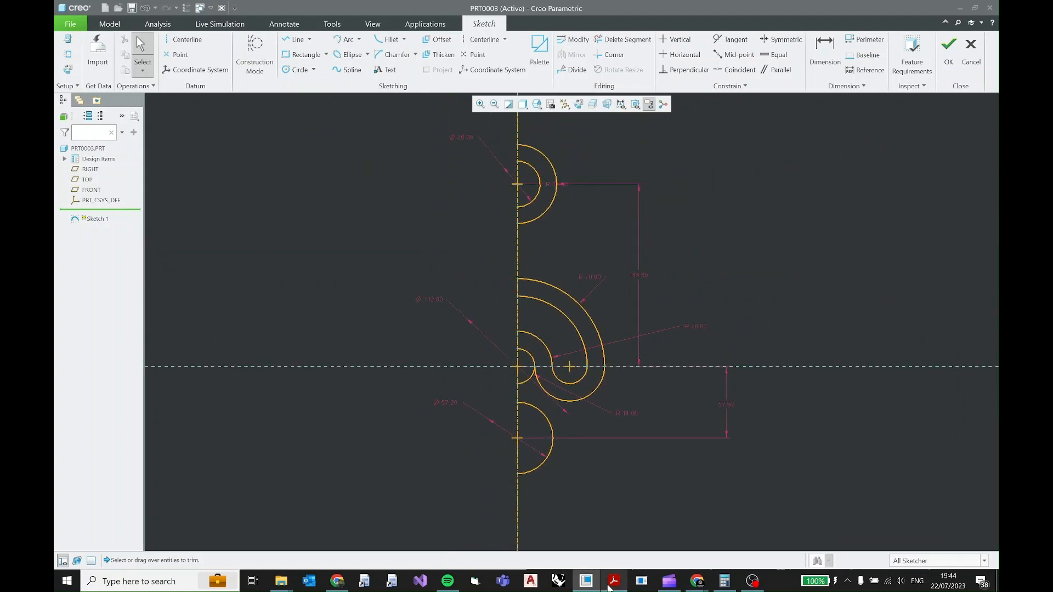
{"action": "left_click", "coordinate": [614, 581]}
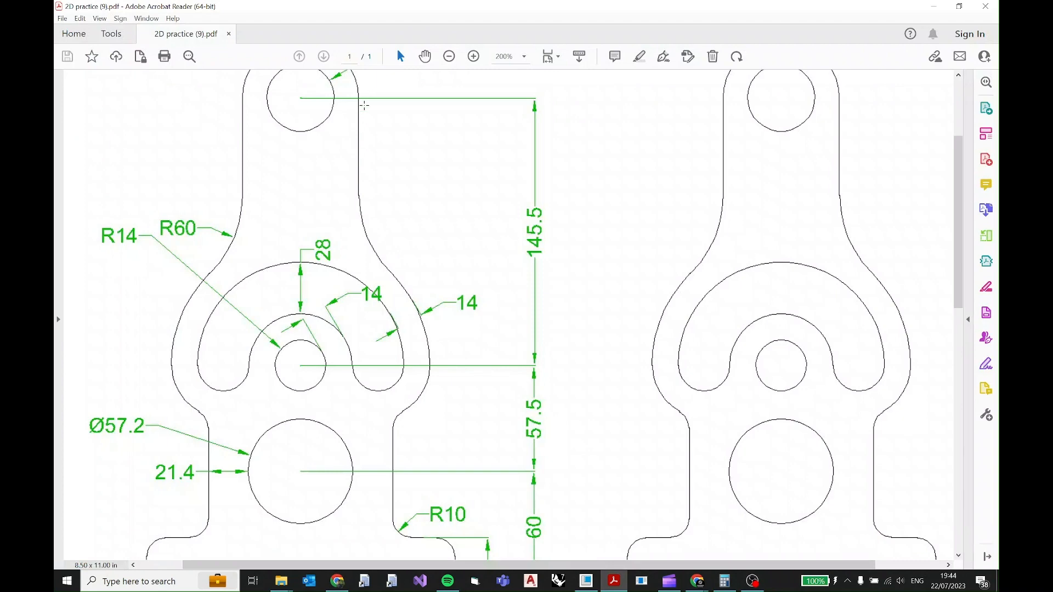
{"action": "scroll", "coordinate": [365, 207], "scroll_direction": "down", "scroll_amount": 3}
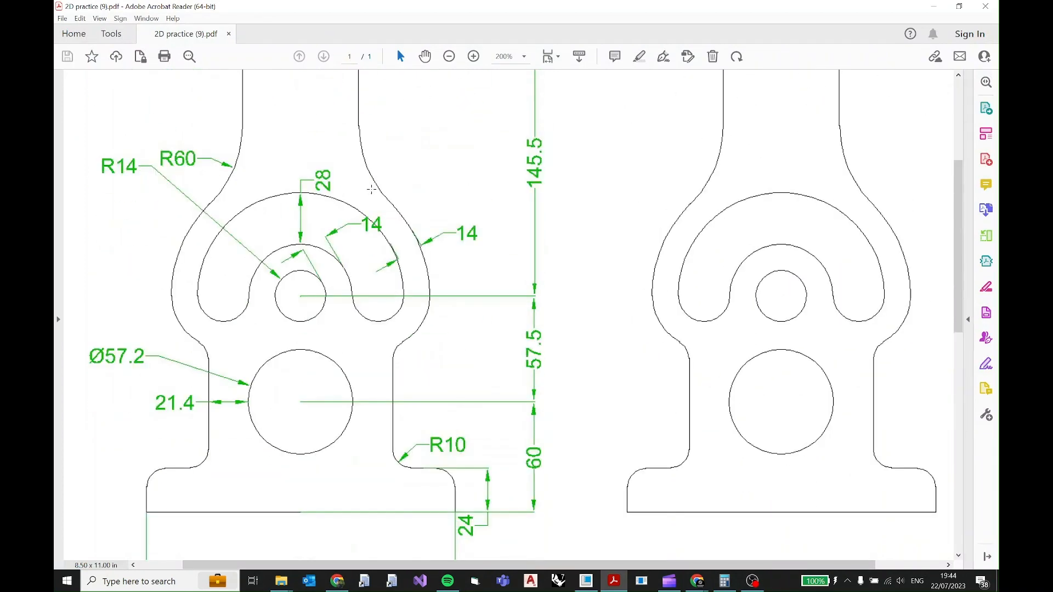
{"action": "scroll", "coordinate": [373, 176], "scroll_direction": "up", "scroll_amount": 10}
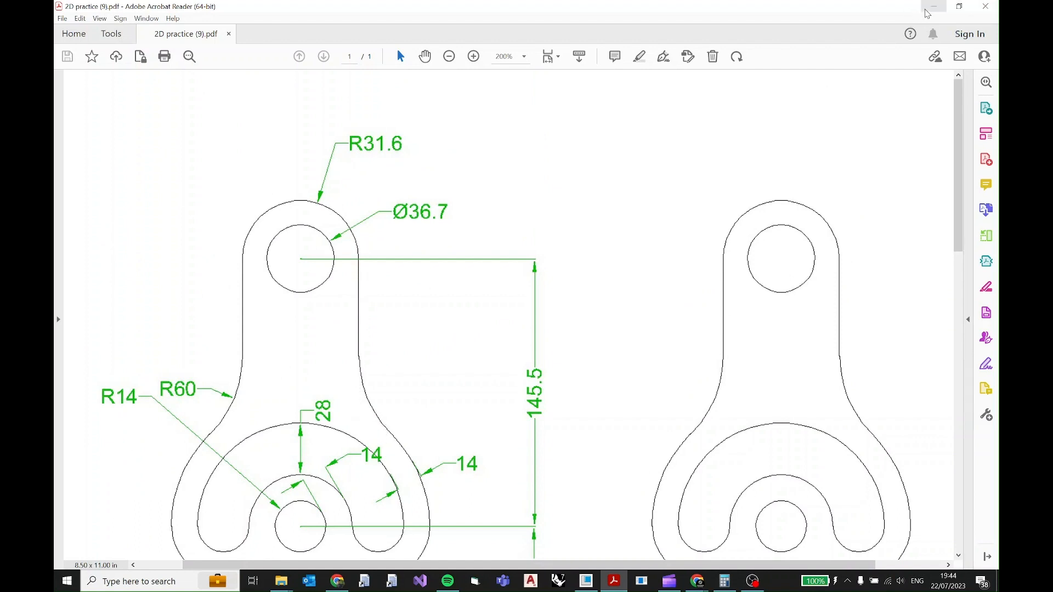
{"action": "key", "text": "alt+Tab"}
Move the upper outer arc's radius dimension clear, and draw a vertical line from that arc's outermost point down to the R70 arc.
{"action": "scroll", "coordinate": [543, 201], "scroll_direction": "up", "scroll_amount": 2}
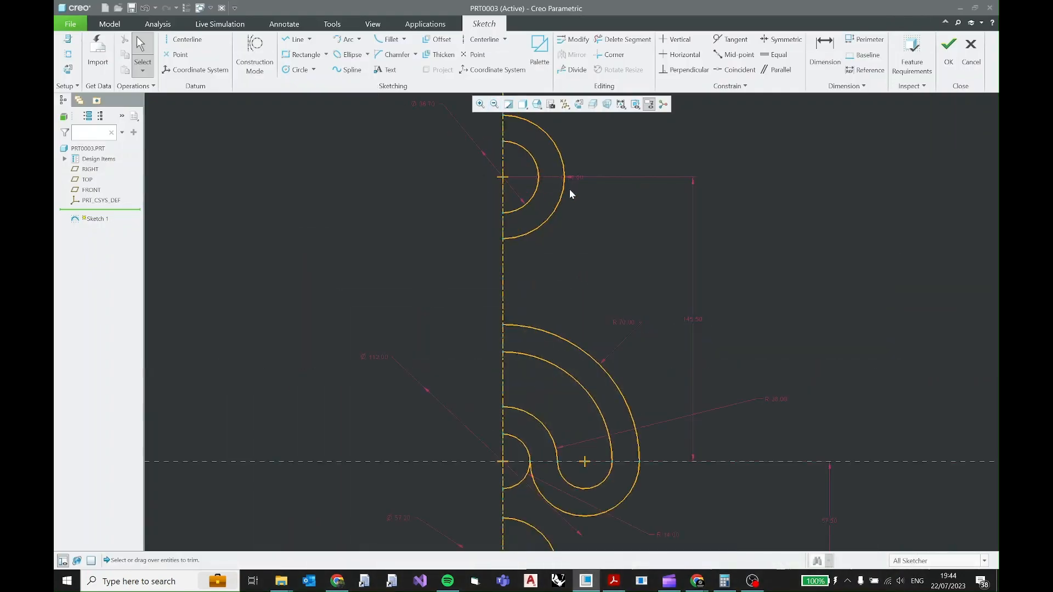
{"action": "left_click_drag", "start_coordinate": [581, 182], "coordinate": [617, 138]}
{"action": "left_click", "coordinate": [299, 44]}
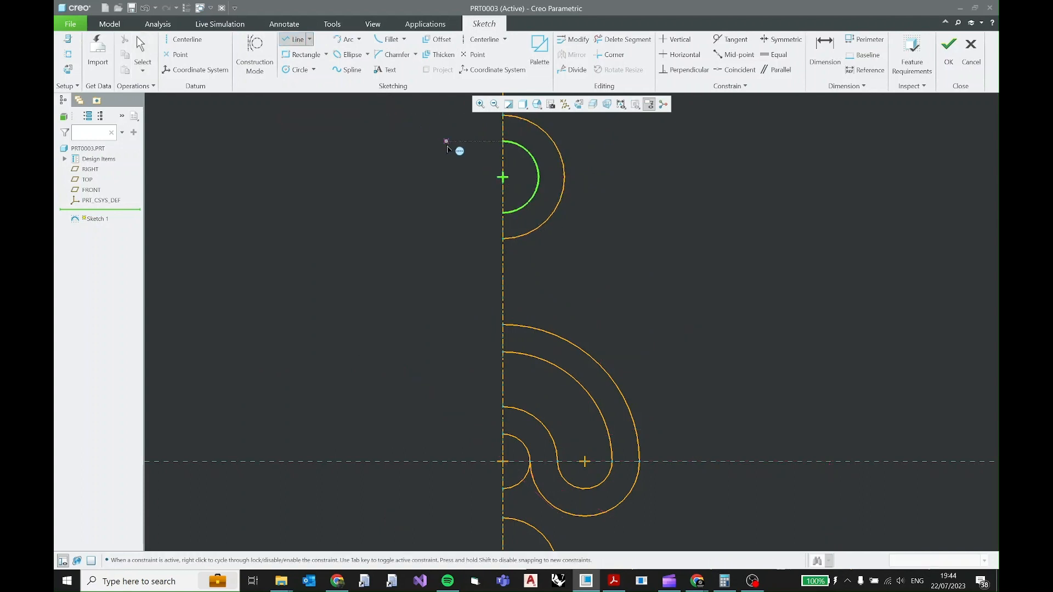
{"action": "left_click", "coordinate": [503, 177]}
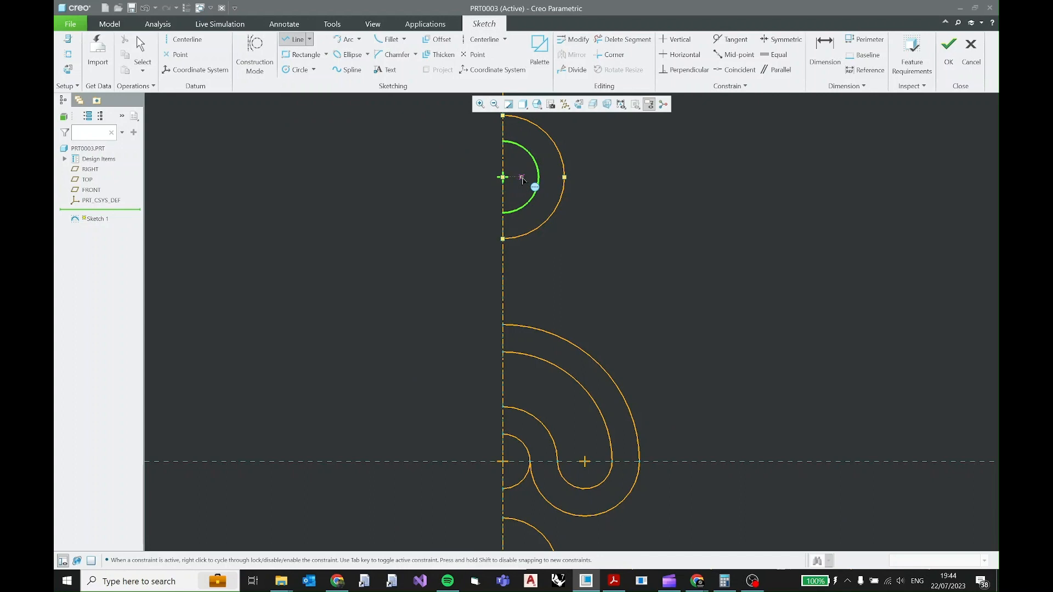
{"action": "left_click", "coordinate": [564, 178]}
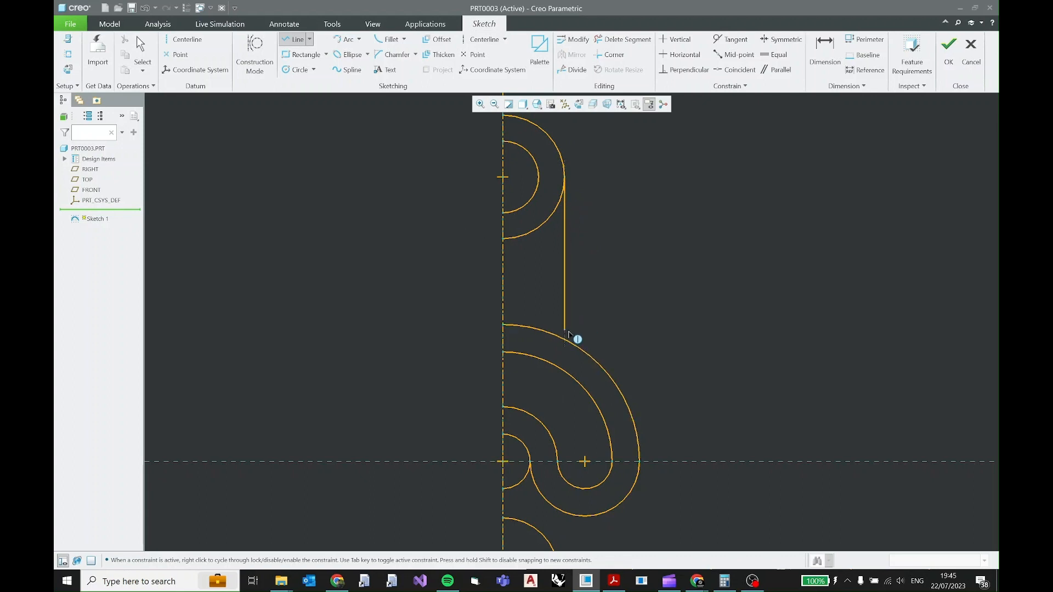
{"action": "left_click", "coordinate": [565, 340]}
{"action": "middle_click", "coordinate": [589, 287]}
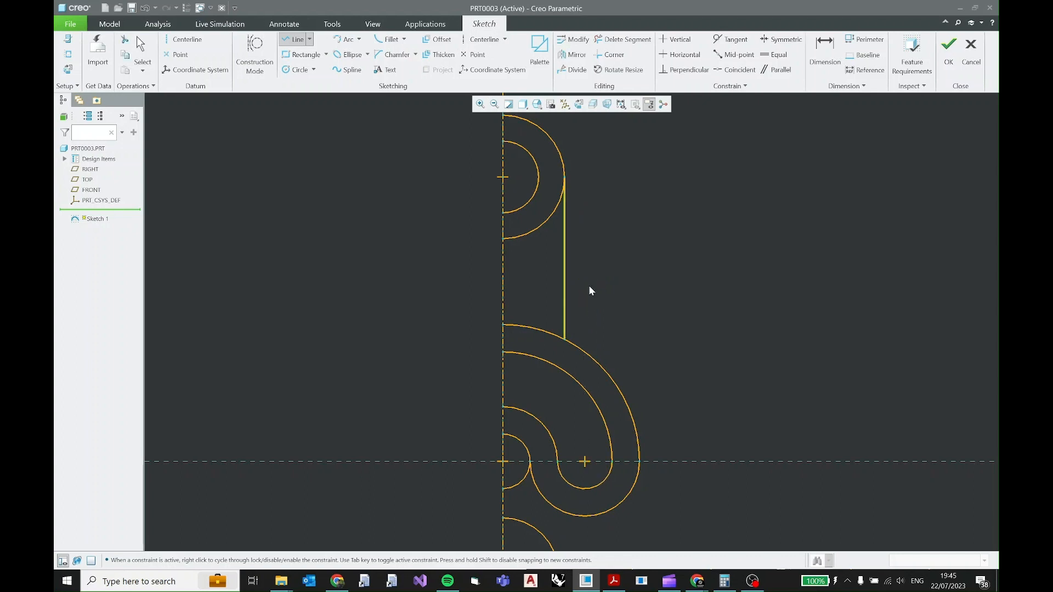
{"action": "middle_click", "coordinate": [588, 285]}
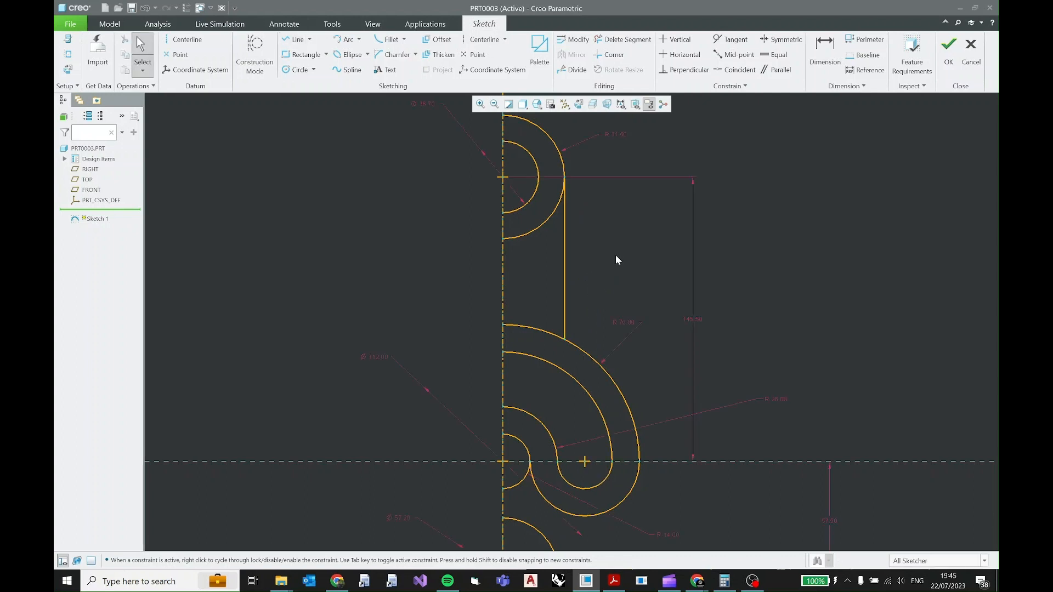
Trim away the piece of the R70 arc between the centreline and the new vertical line.
{"action": "left_click", "coordinate": [623, 39]}
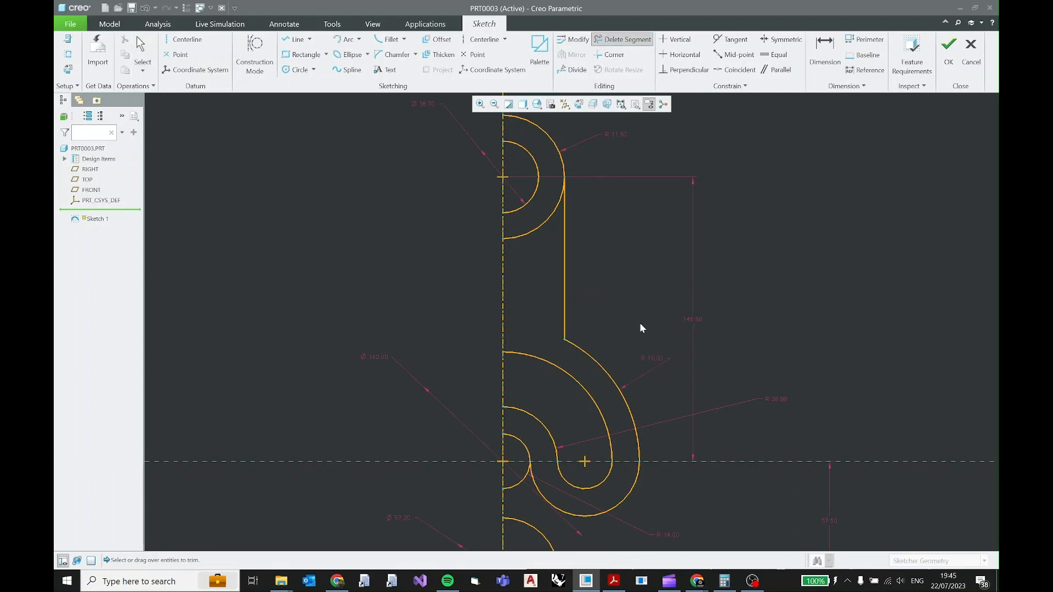
{"action": "middle_click", "coordinate": [640, 323]}
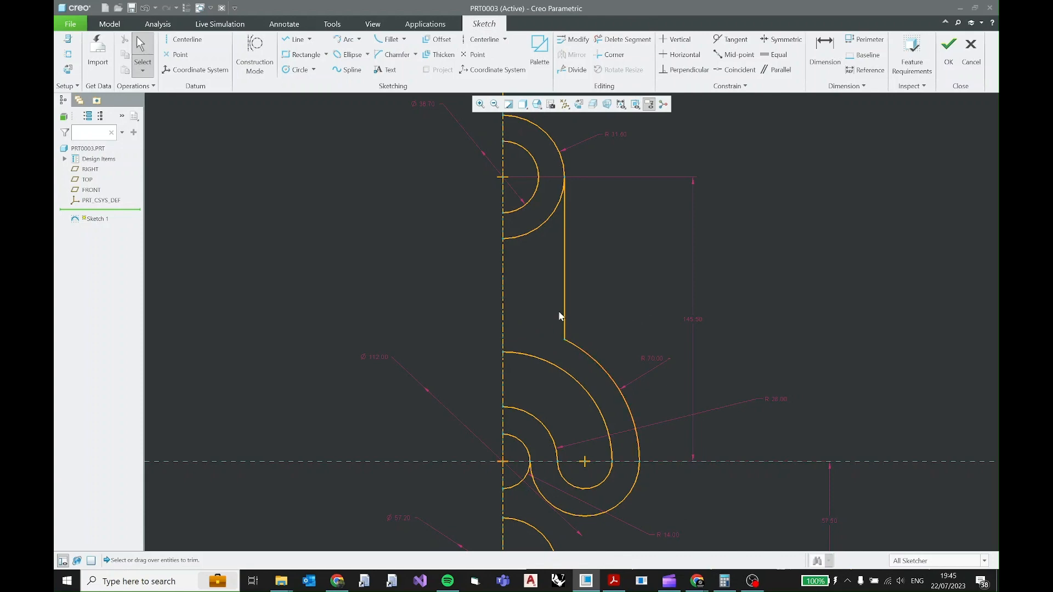
Check the PDF drawing's R60 transition, and fillet the corner between the R70 arc and the vertical line at about 58 mm radius.
{"action": "left_click", "coordinate": [614, 581]}
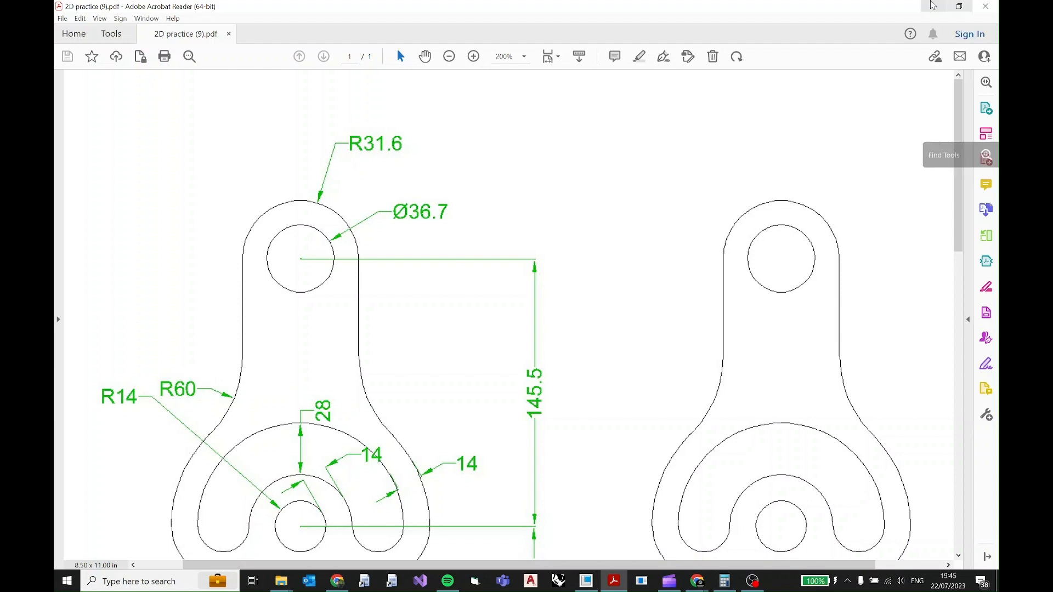
{"action": "left_click", "coordinate": [934, 6]}
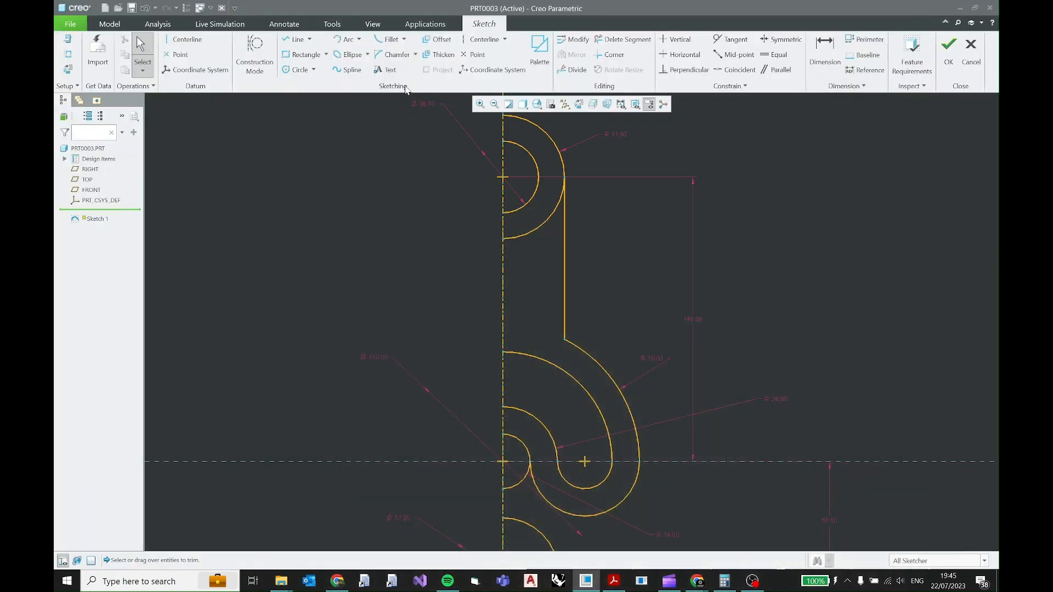
{"action": "left_click", "coordinate": [390, 39]}
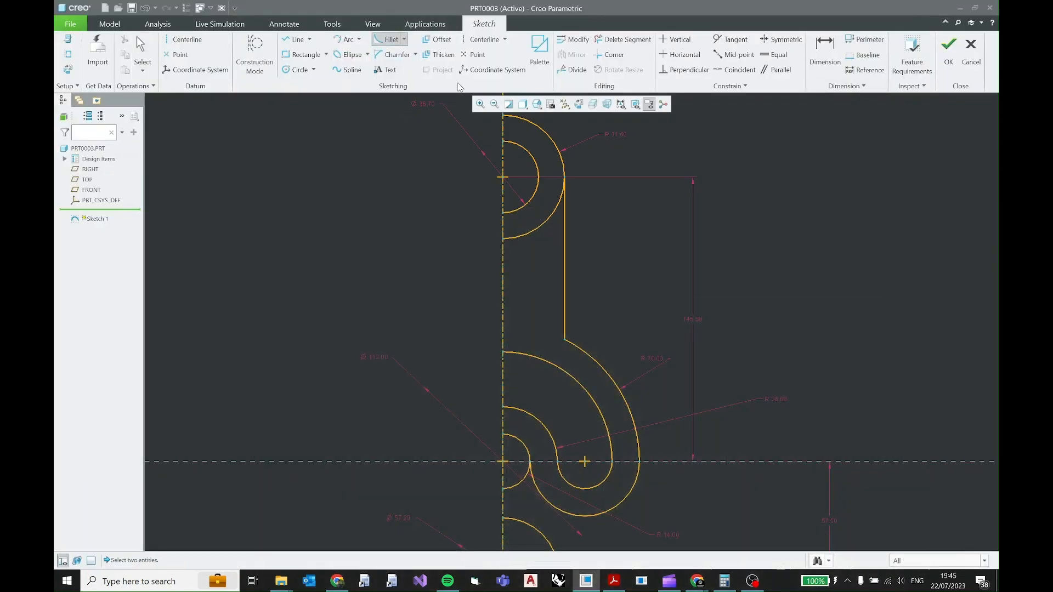
{"action": "left_click", "coordinate": [600, 367]}
{"action": "left_click", "coordinate": [568, 295]}
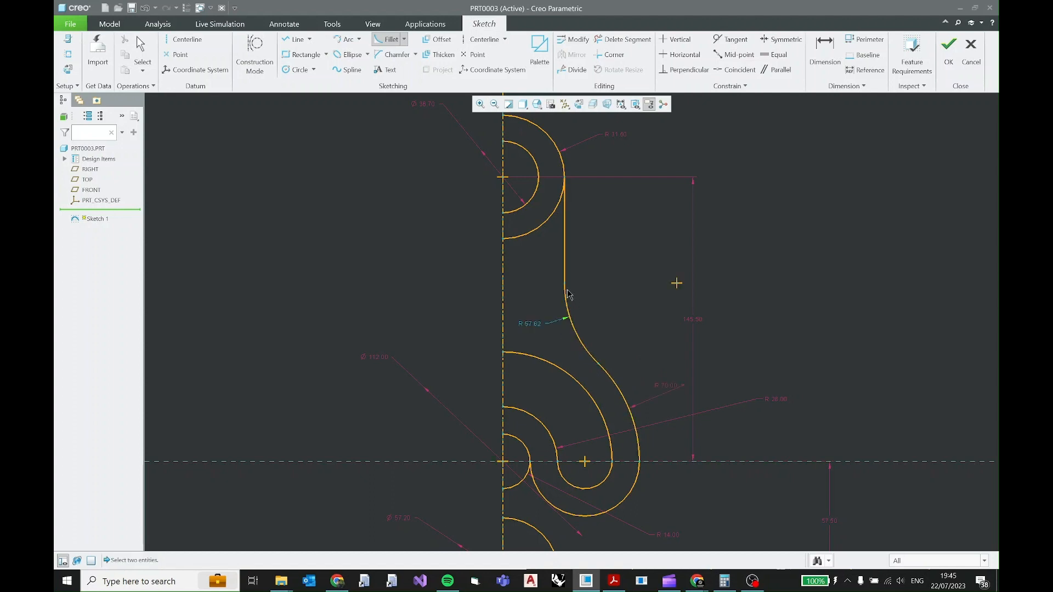
{"action": "middle_click", "coordinate": [537, 328]}
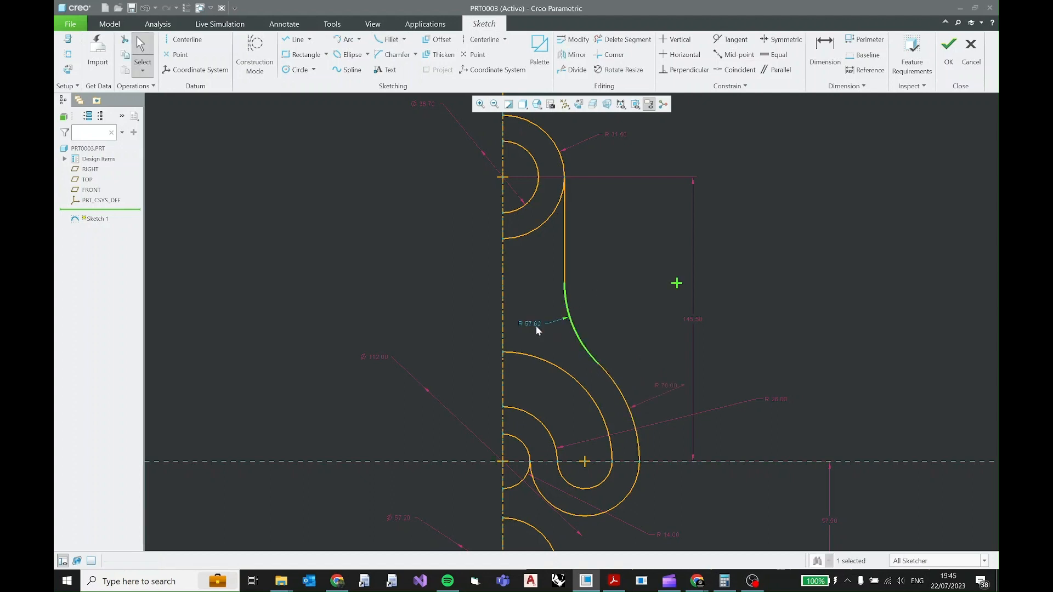
Set the fillet's radius between the vertical line and the R70 arc to 60 mm and lock the dimension.
{"action": "double_click", "coordinate": [536, 326]}
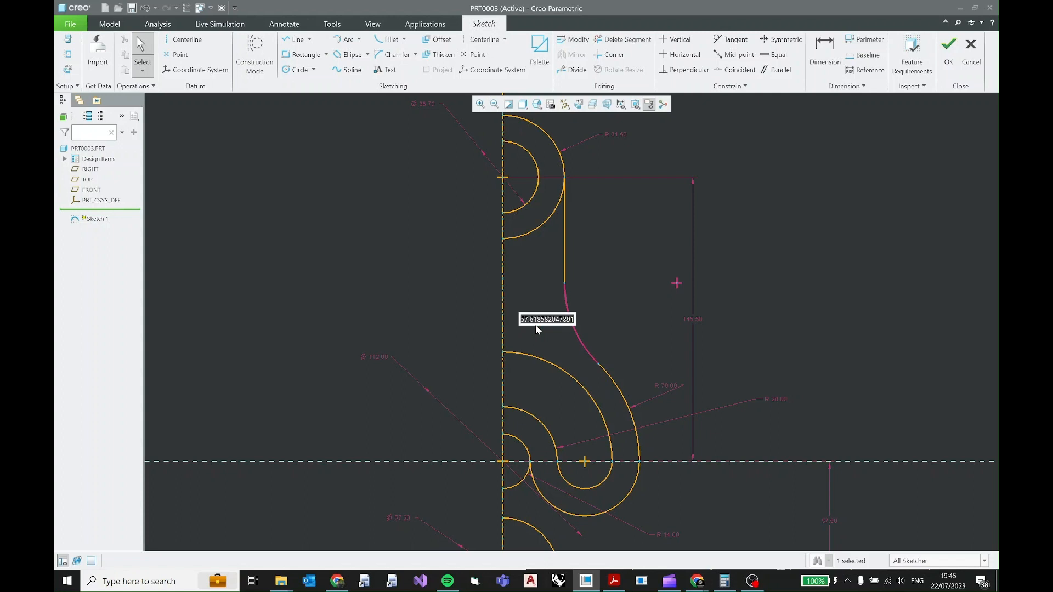
{"action": "type", "text": "60.0"}
{"action": "key", "text": "Return"}
{"action": "middle_click", "coordinate": [535, 324]}
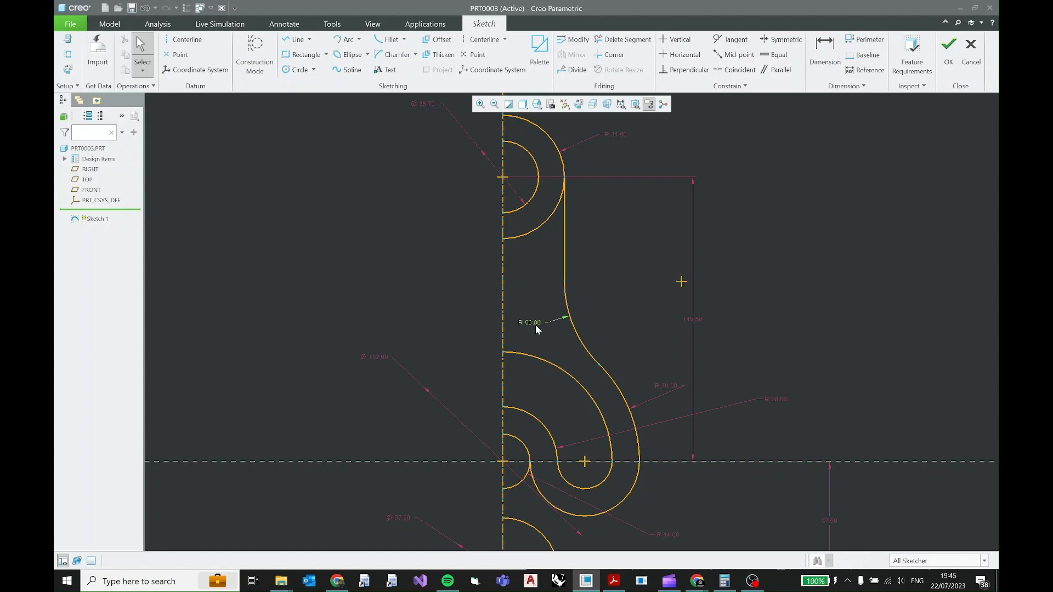
{"action": "left_click", "coordinate": [527, 323]}
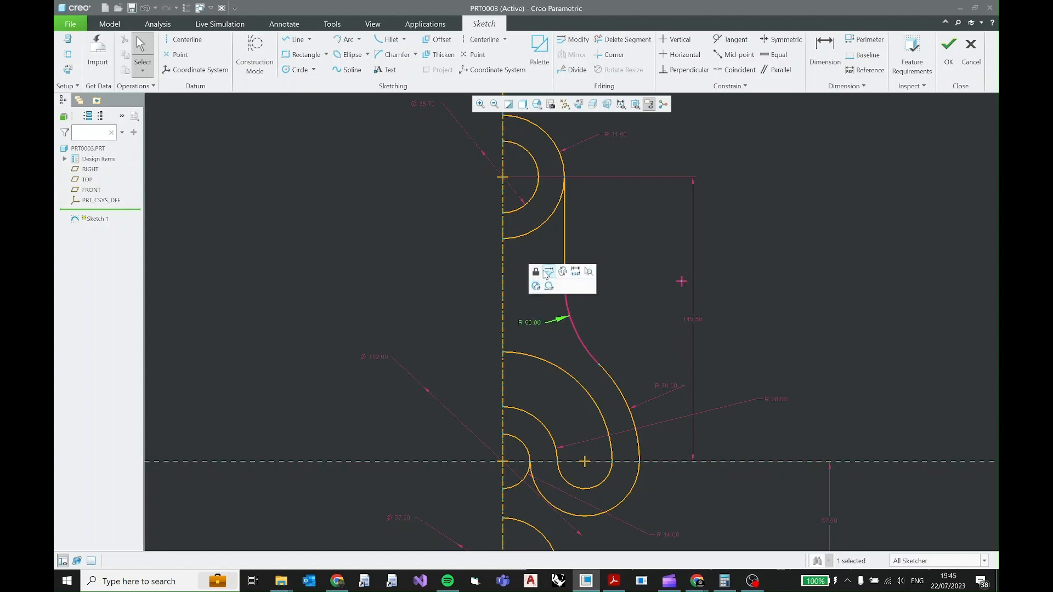
{"action": "left_click", "coordinate": [540, 273]}
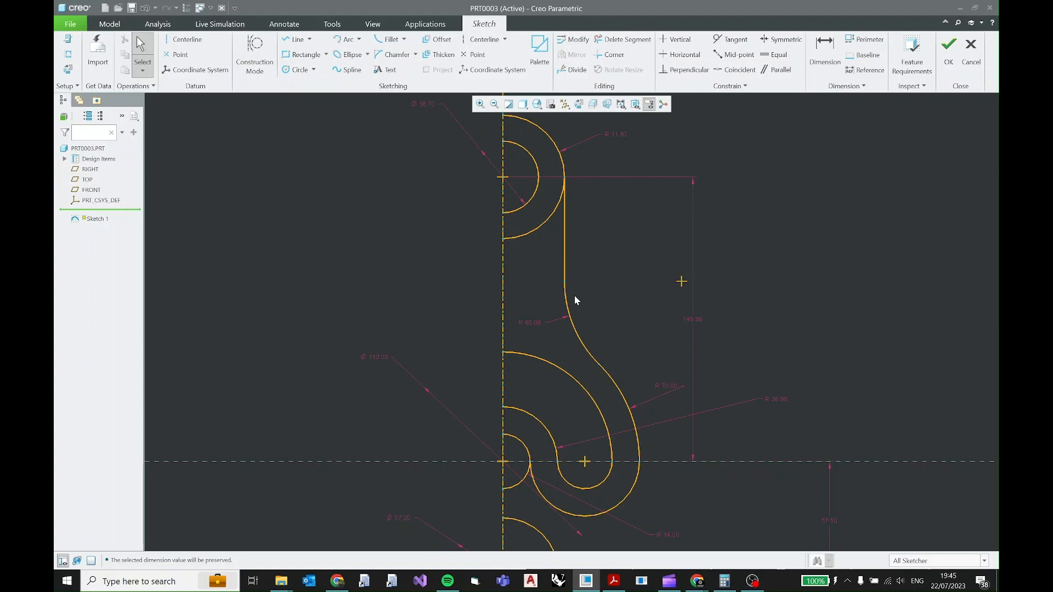
Check the base in the PDF drawing, and draw a horizontal line about 96 mm long from the centreline, below the lower circle.
{"action": "scroll", "coordinate": [574, 296], "scroll_direction": "down", "scroll_amount": 4}
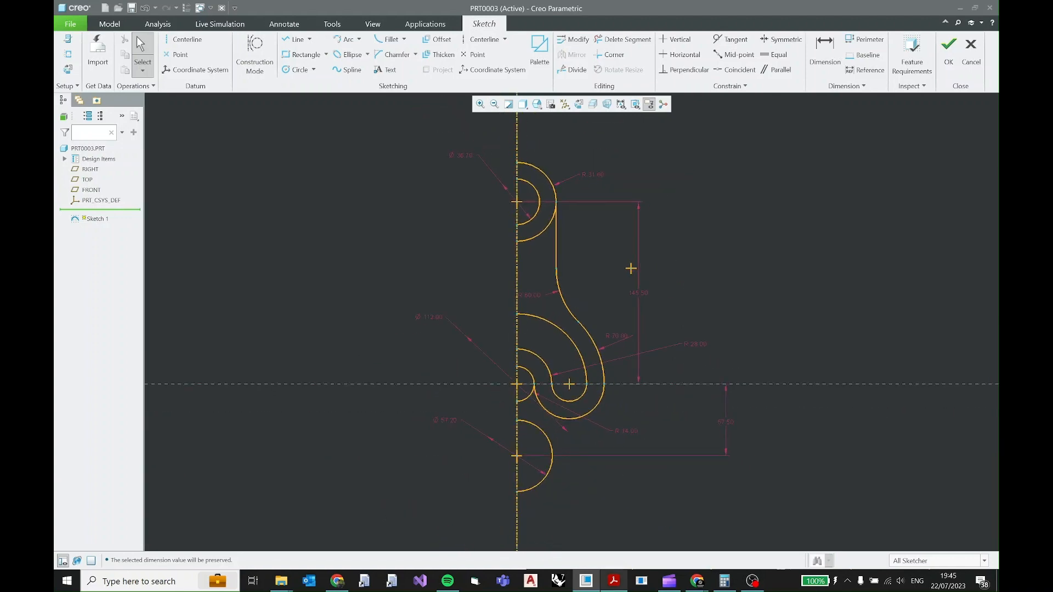
{"action": "left_click", "coordinate": [613, 580]}
{"action": "scroll", "coordinate": [483, 448], "scroll_direction": "down", "scroll_amount": 3}
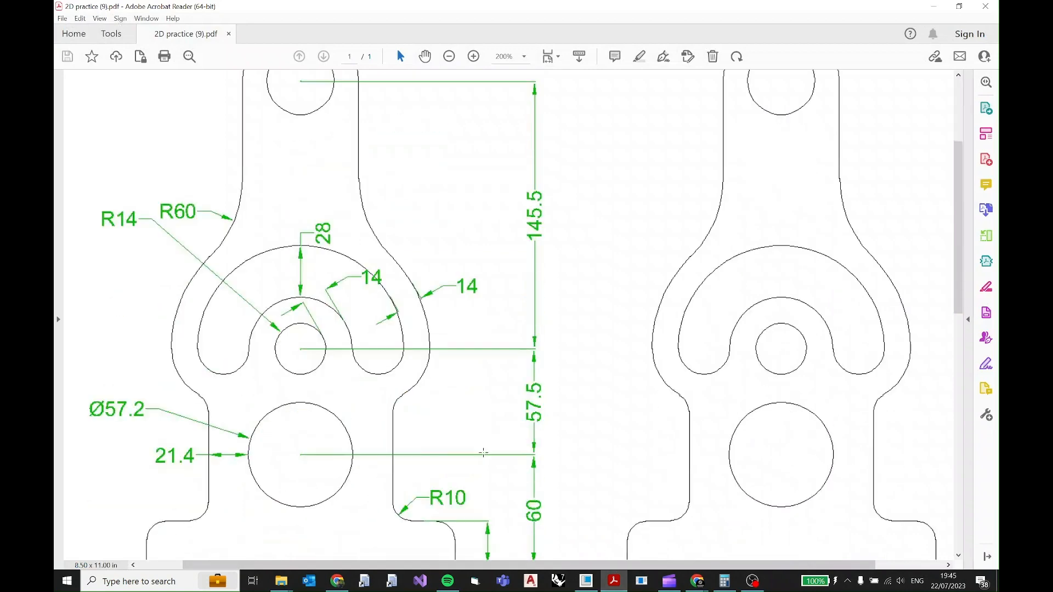
{"action": "scroll", "coordinate": [484, 449], "scroll_direction": "down", "scroll_amount": 1, "text": "ctrl"}
{"action": "scroll", "coordinate": [478, 446], "scroll_direction": "up", "scroll_amount": 1}
{"action": "scroll", "coordinate": [467, 418], "scroll_direction": "down", "scroll_amount": 5}
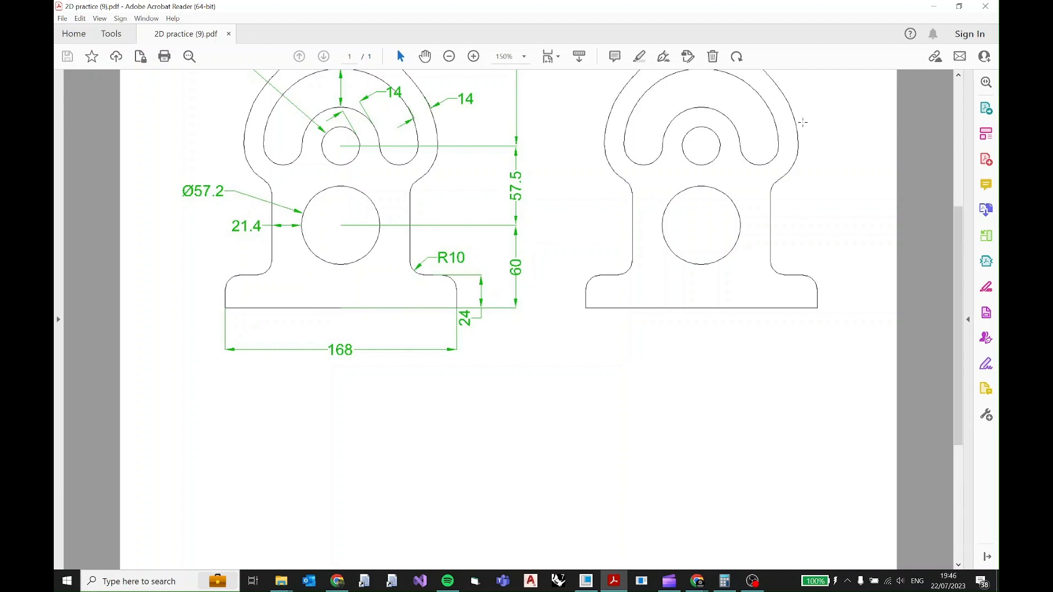
{"action": "left_click", "coordinate": [939, 9]}
{"action": "scroll", "coordinate": [571, 417], "scroll_direction": "up", "scroll_amount": 5}
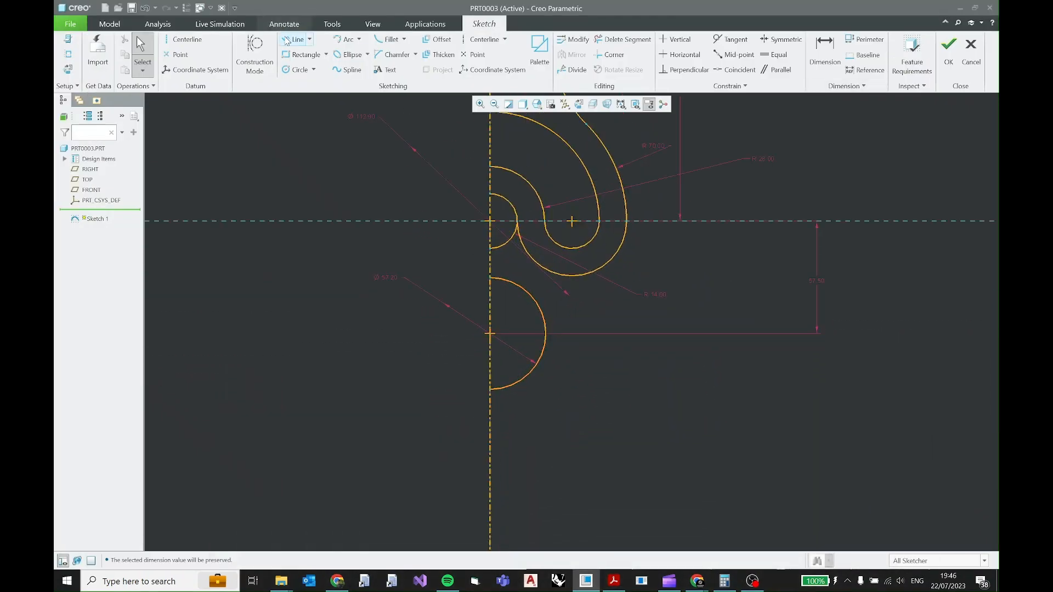
{"action": "left_click", "coordinate": [296, 39]}
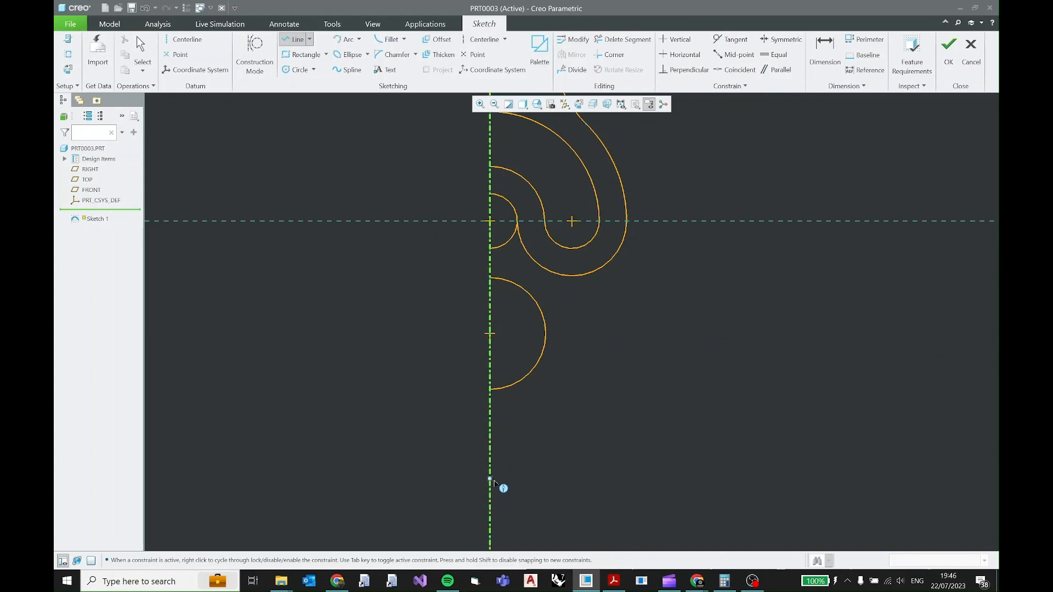
{"action": "left_click", "coordinate": [490, 476]}
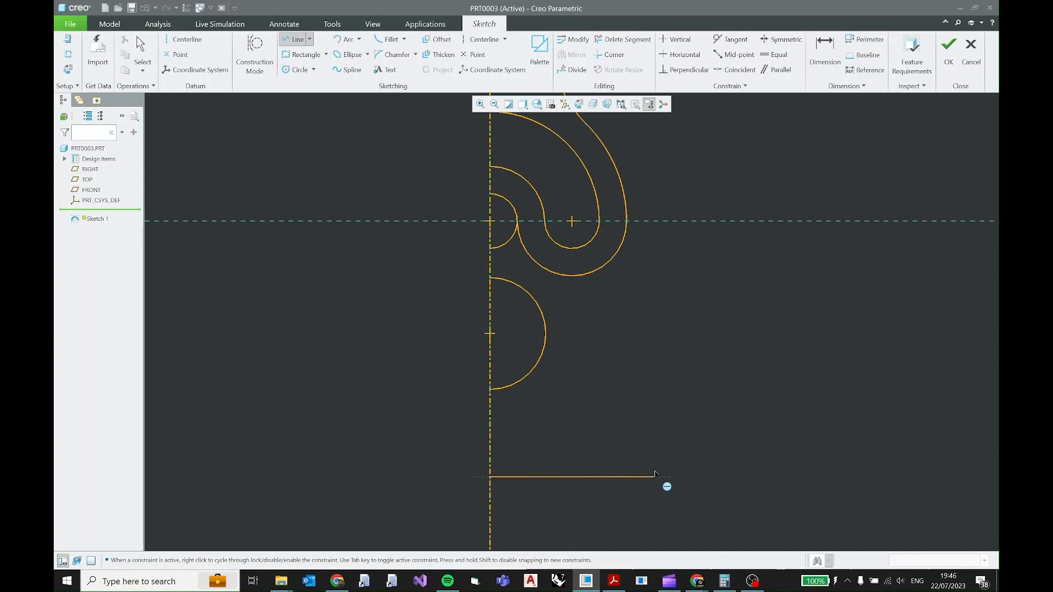
{"action": "left_click", "coordinate": [678, 476]}
{"action": "middle_click", "coordinate": [682, 423]}
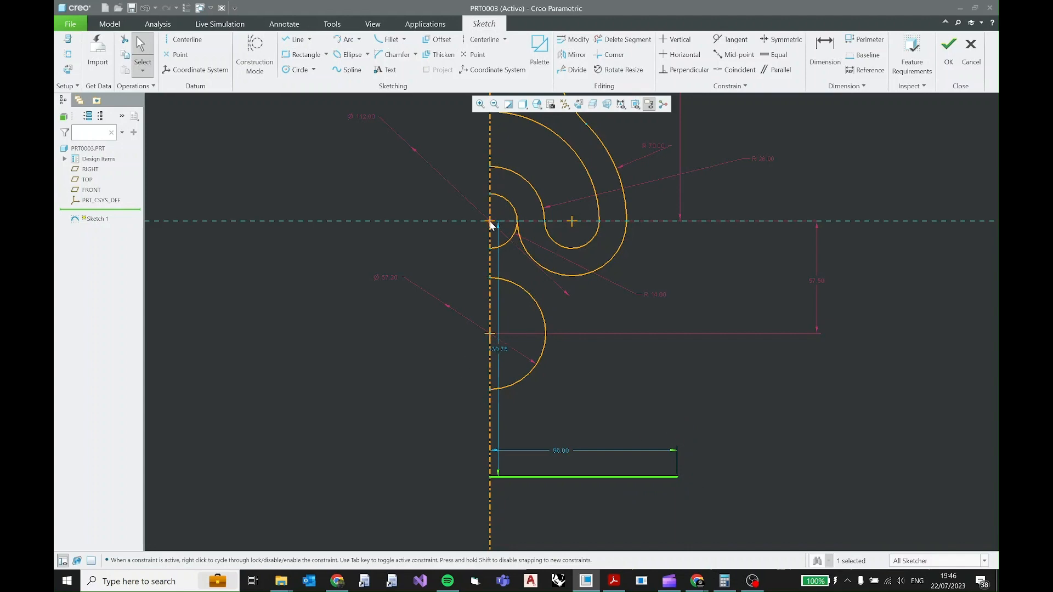
Check the base spacing in the PDF, and dimension the base line 60 mm vertically below the lower circle's centre.
{"action": "left_click", "coordinate": [615, 580]}
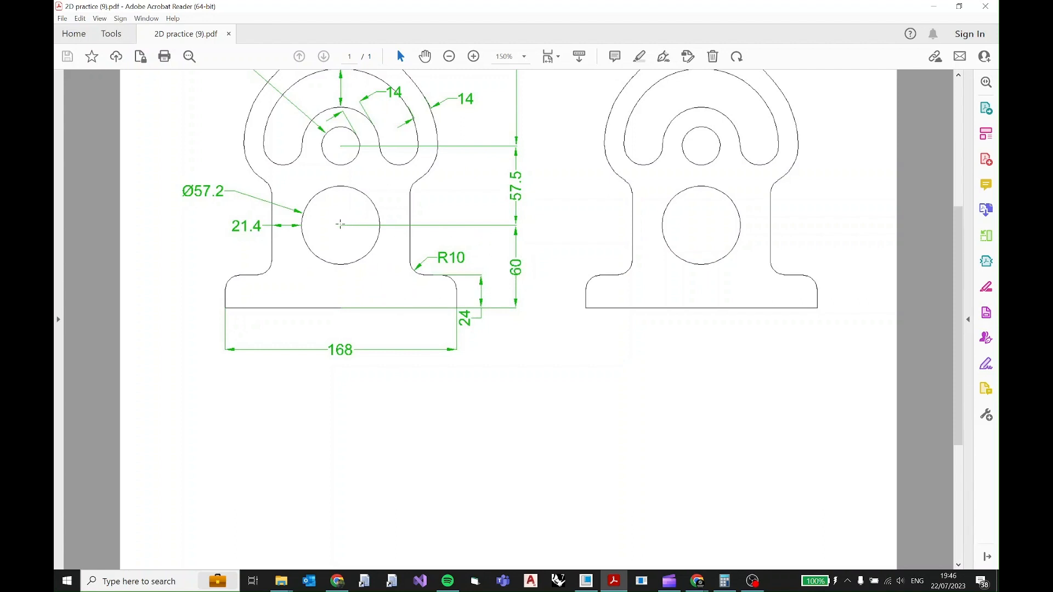
{"action": "left_click", "coordinate": [934, 6]}
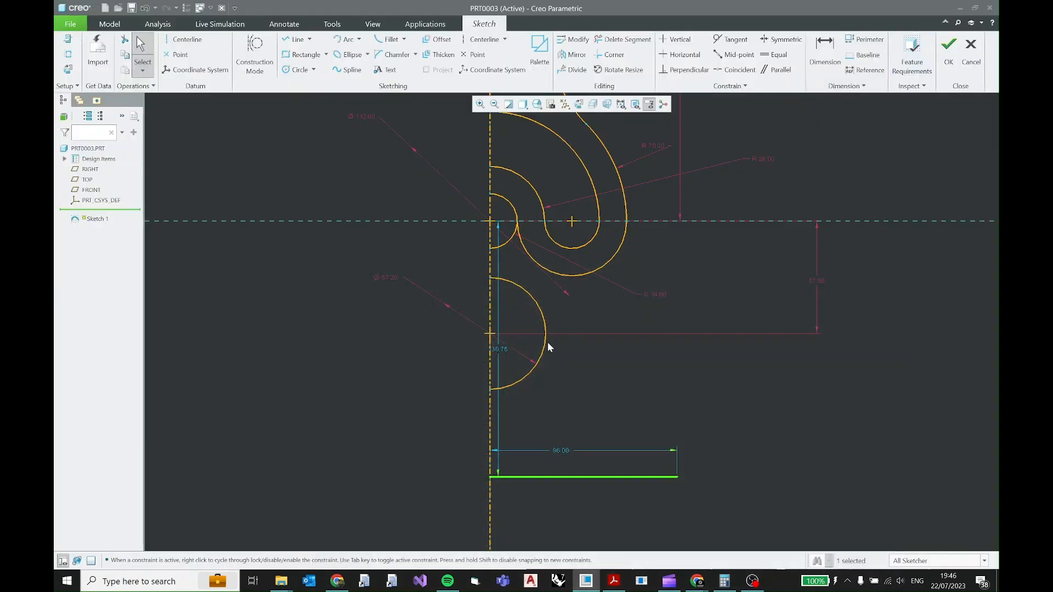
{"action": "left_click", "coordinate": [490, 334]}
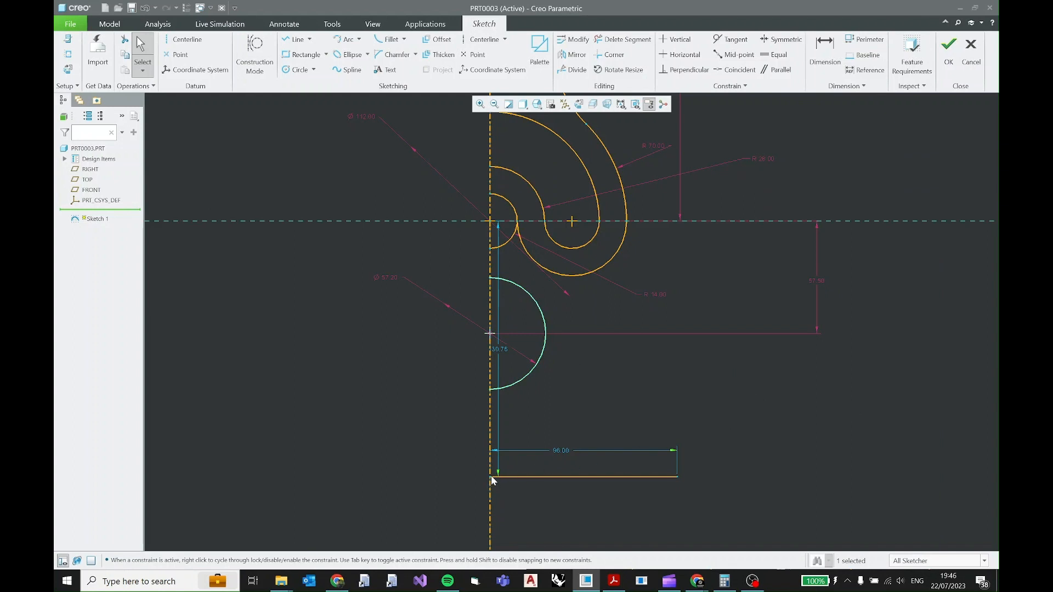
{"action": "left_click", "coordinate": [559, 394]}
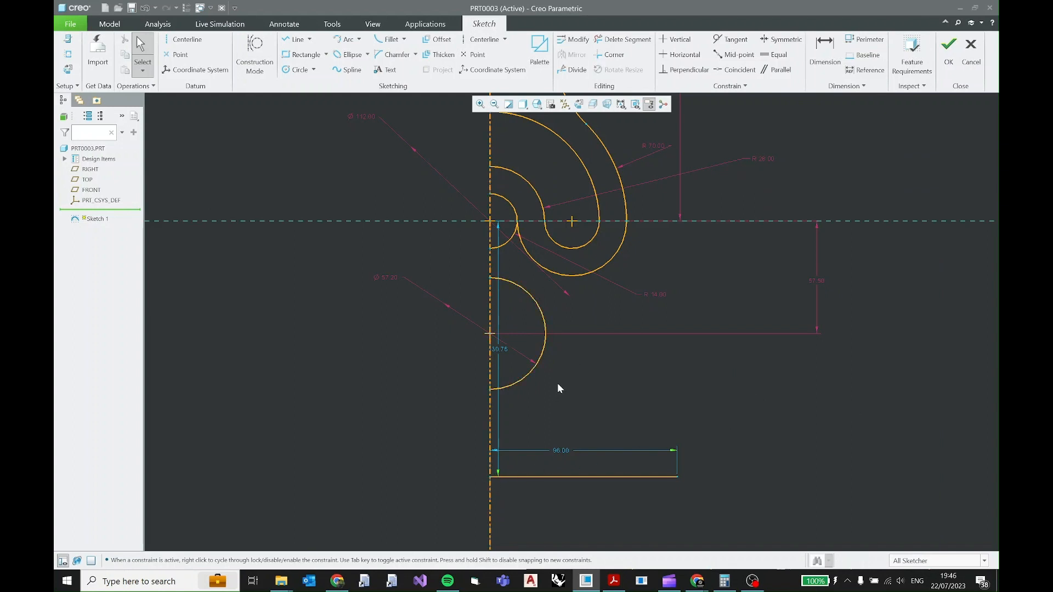
{"action": "left_click", "coordinate": [493, 337]}
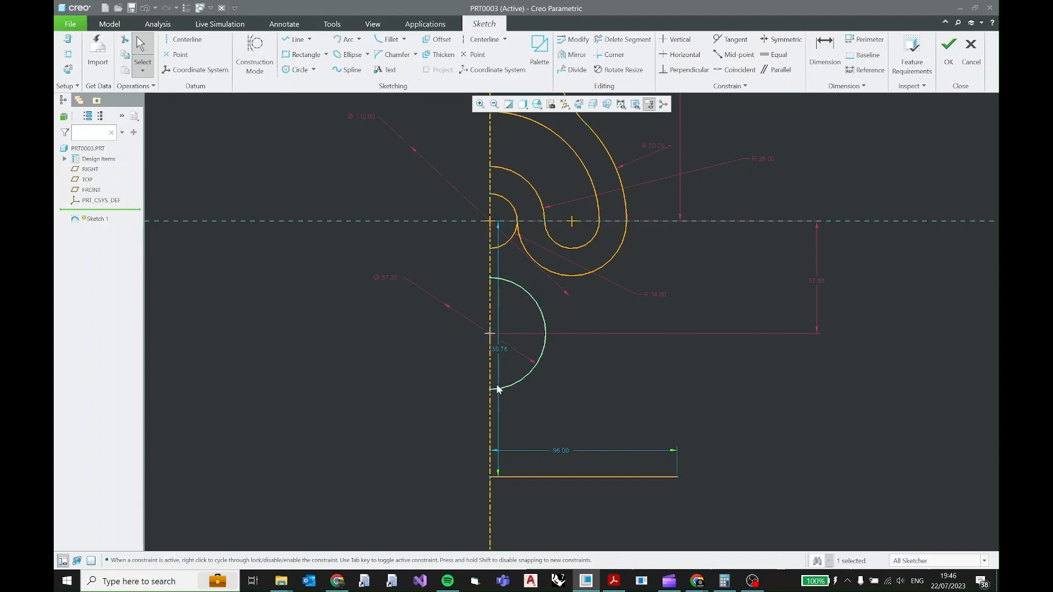
{"action": "left_click", "coordinate": [491, 476], "text": "ctrl"}
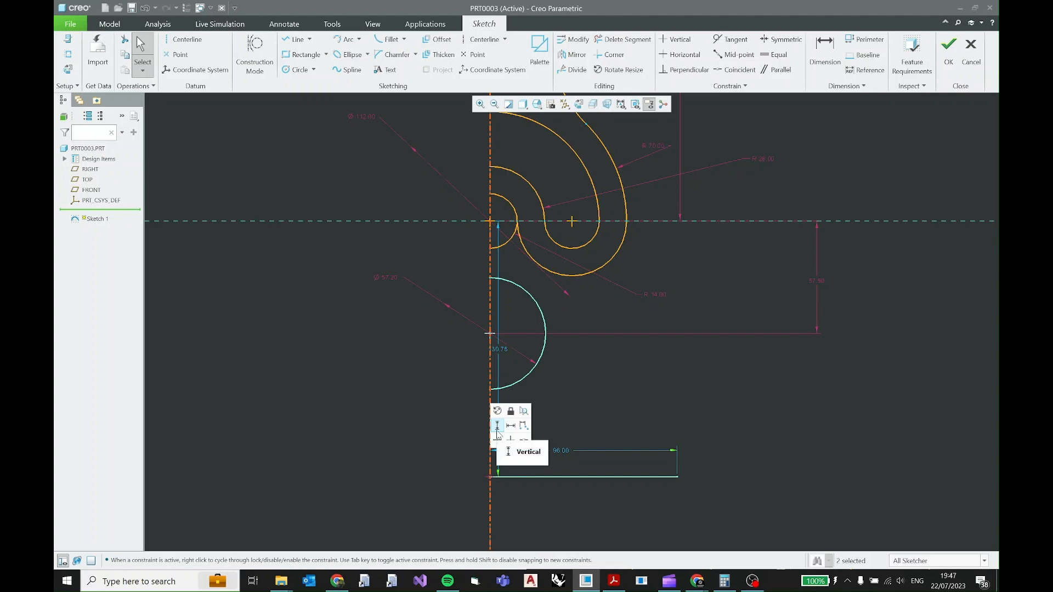
{"action": "left_click", "coordinate": [497, 431]}
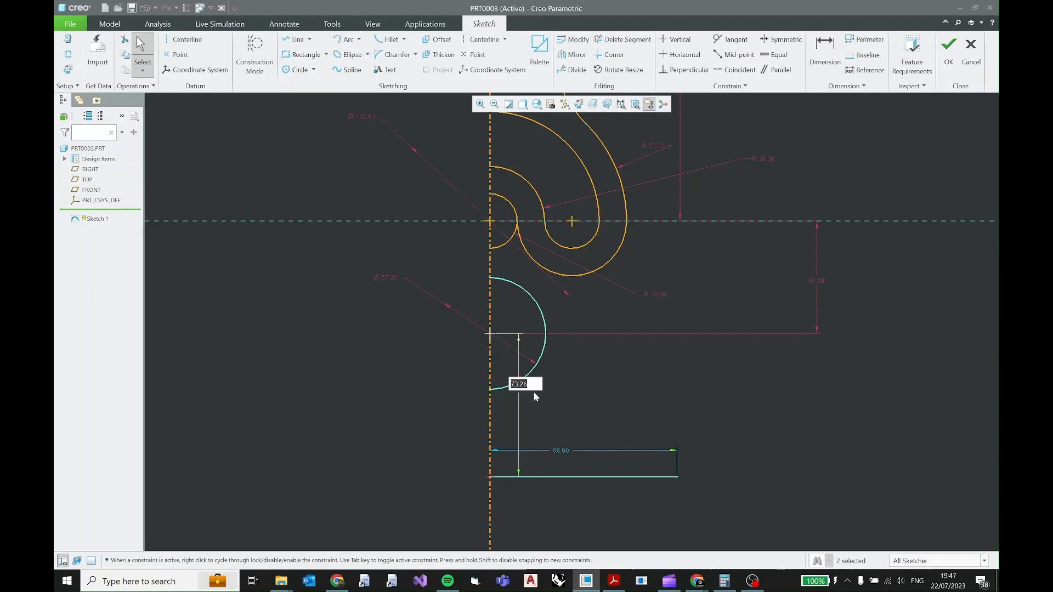
{"action": "type", "text": "60"}
{"action": "key", "text": "Return"}
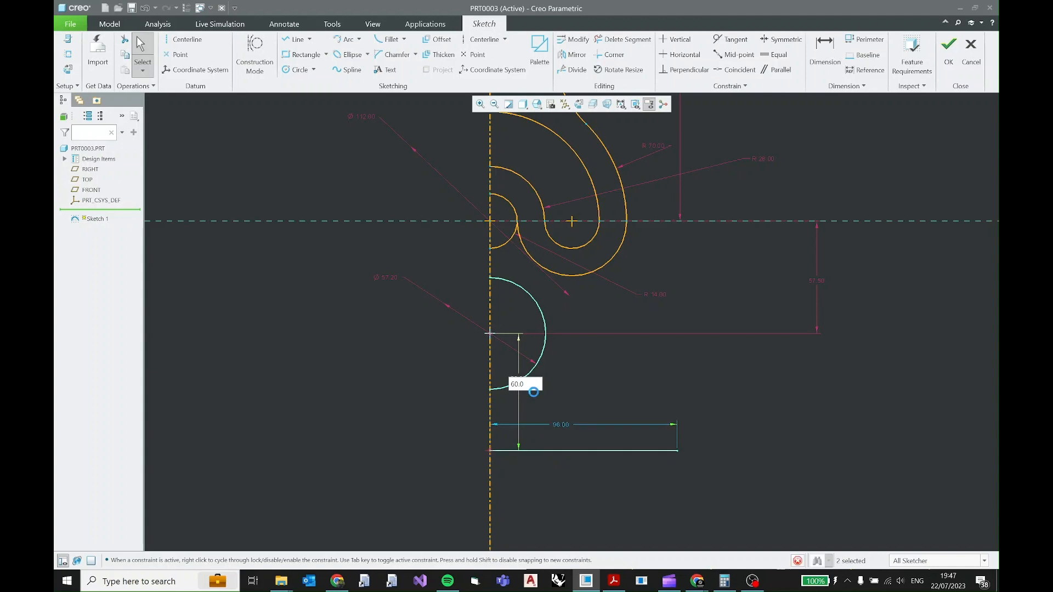
Read the overall base width in the PDF drawing and calculate half of it as 168/2 in Calculator.
{"action": "key", "text": "alt+Tab"}
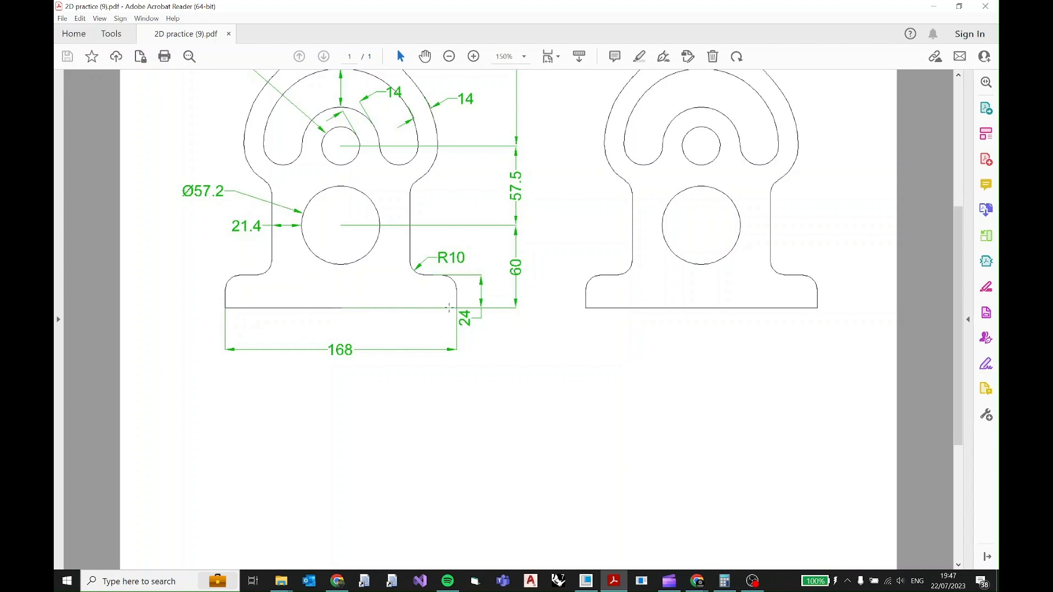
{"action": "left_click", "coordinate": [725, 581]}
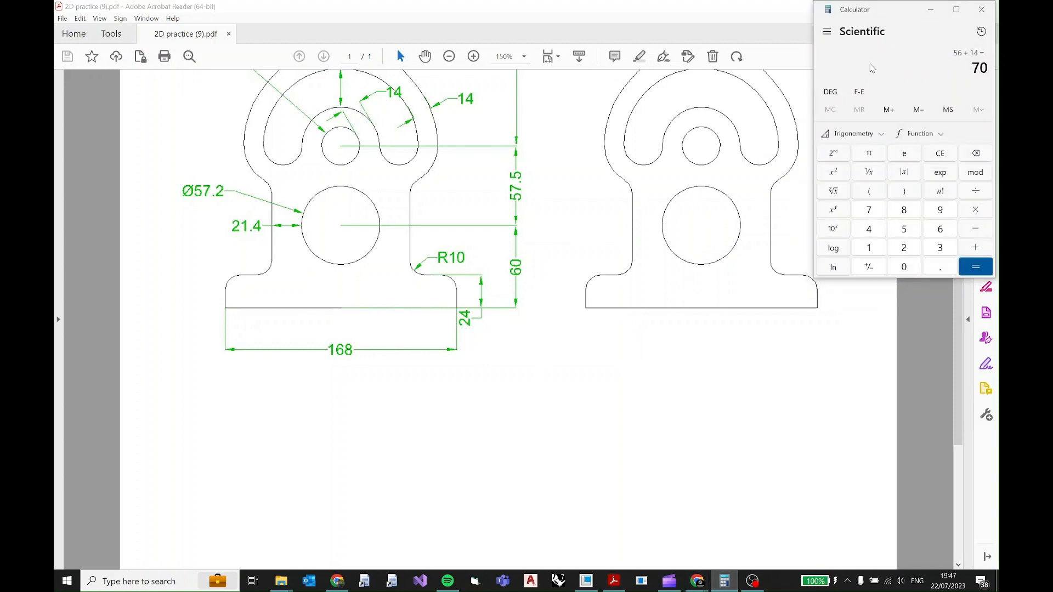
{"action": "key", "text": "Escape"}
{"action": "type", "text": "6"}
{"action": "key", "text": "Escape"}
{"action": "type", "text": "168/2"}
{"action": "key", "text": "Return"}
{"action": "left_click", "coordinate": [615, 583]}
{"action": "left_click", "coordinate": [615, 583]}
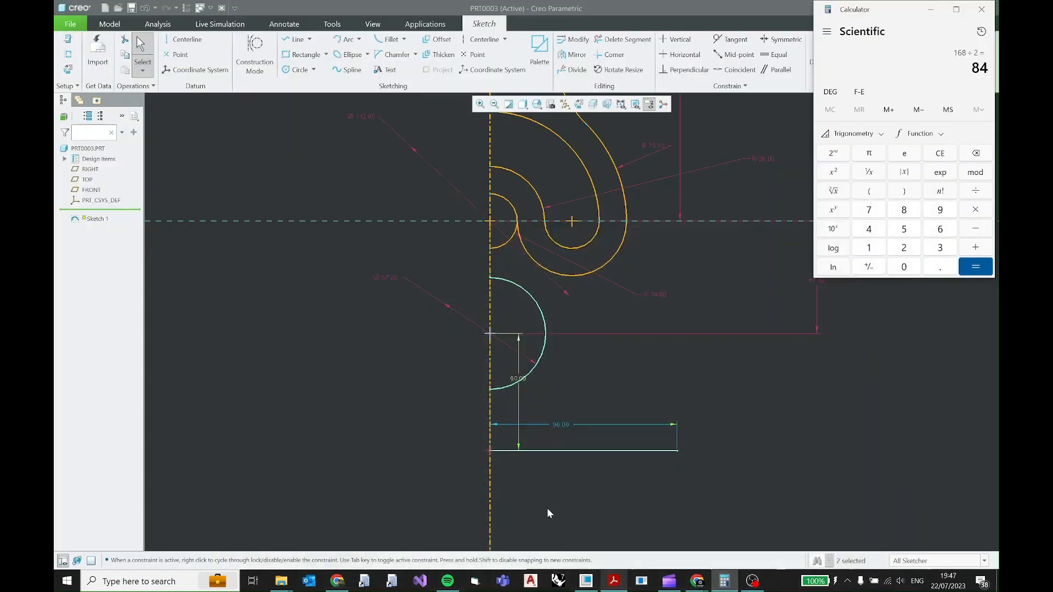
Set the base line's length to 84 mm and lock the dimension.
{"action": "left_click", "coordinate": [561, 427]}
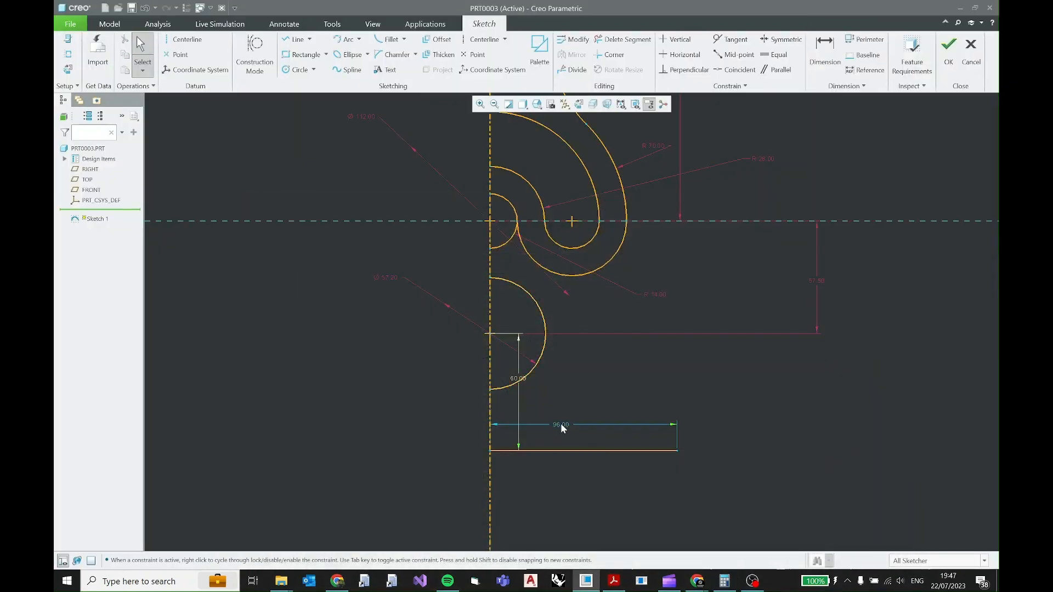
{"action": "double_click", "coordinate": [560, 425]}
{"action": "type", "text": "84"}
{"action": "key", "text": "Return"}
{"action": "left_click", "coordinate": [560, 424]}
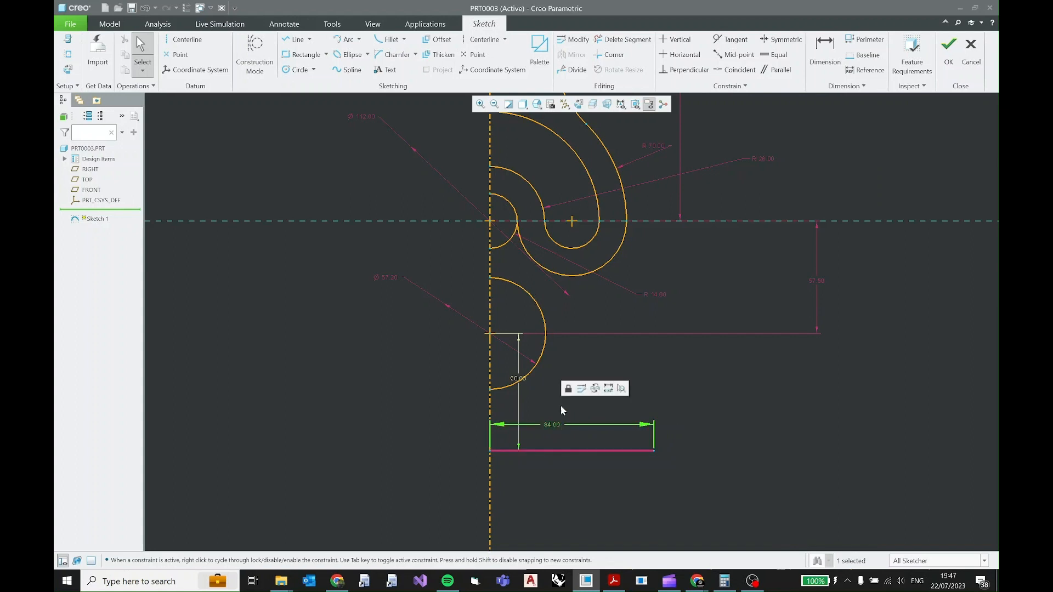
{"action": "left_click", "coordinate": [570, 386]}
Move the base line's length dimension below the line and the 60 mm vertical dimension to the outer side of the centreline.
{"action": "left_click_drag", "start_coordinate": [554, 423], "coordinate": [557, 491]}
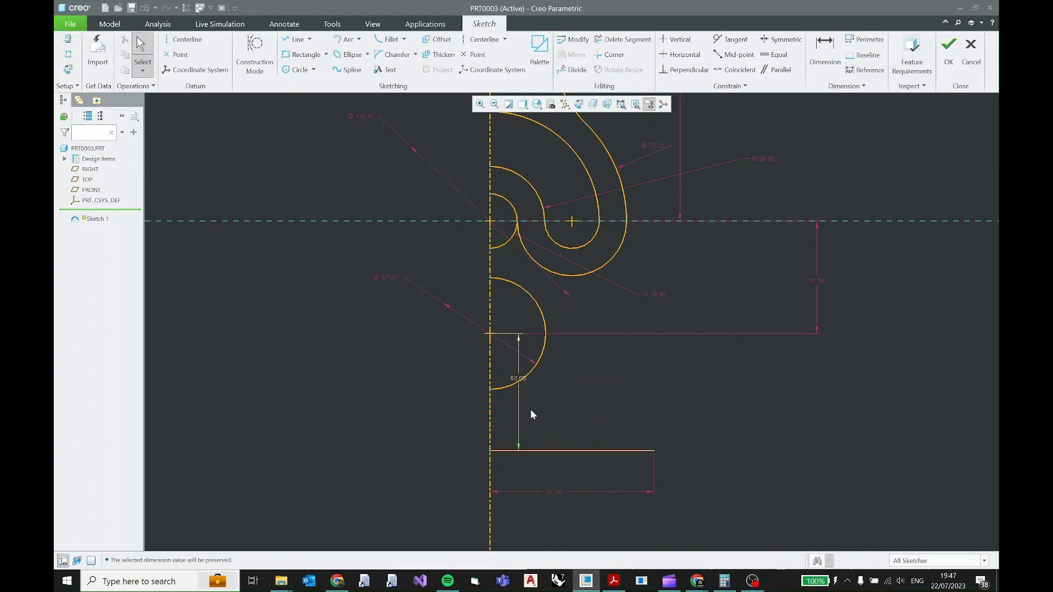
{"action": "left_click_drag", "start_coordinate": [518, 380], "coordinate": [439, 383]}
{"action": "left_click", "coordinate": [439, 383]}
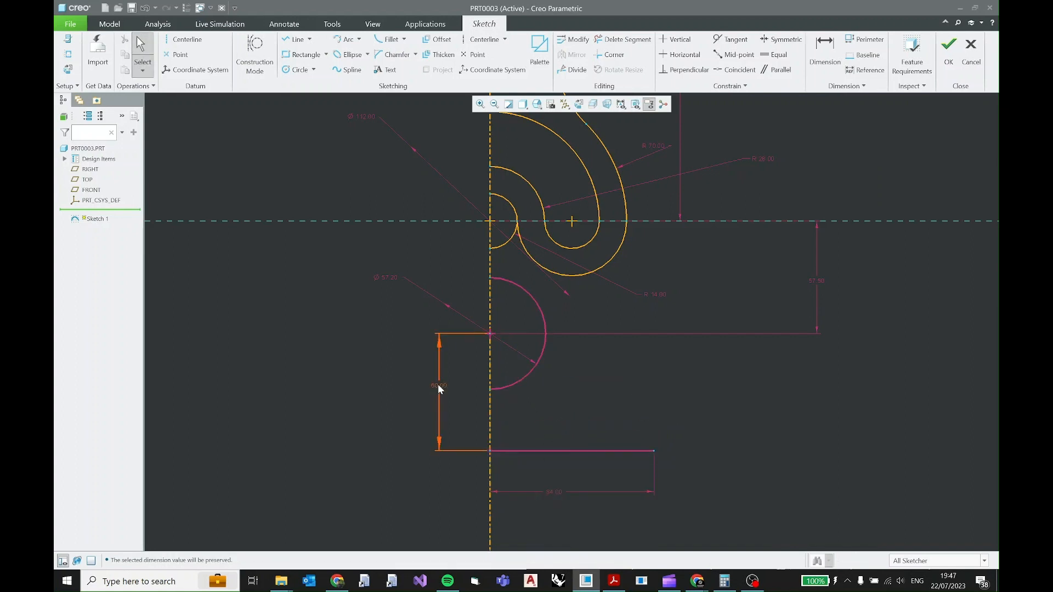
{"action": "left_click", "coordinate": [445, 350]}
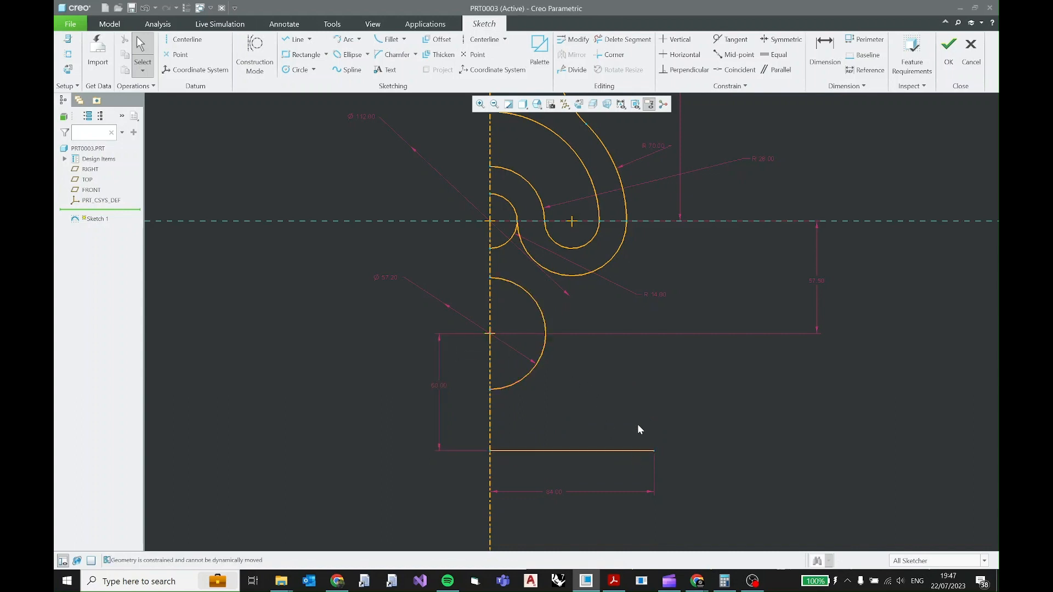
Check the base step in the PDF, and draw a horizontal line about 21 mm long inward, about 12 mm above the base line's outer end.
{"action": "left_click", "coordinate": [296, 39]}
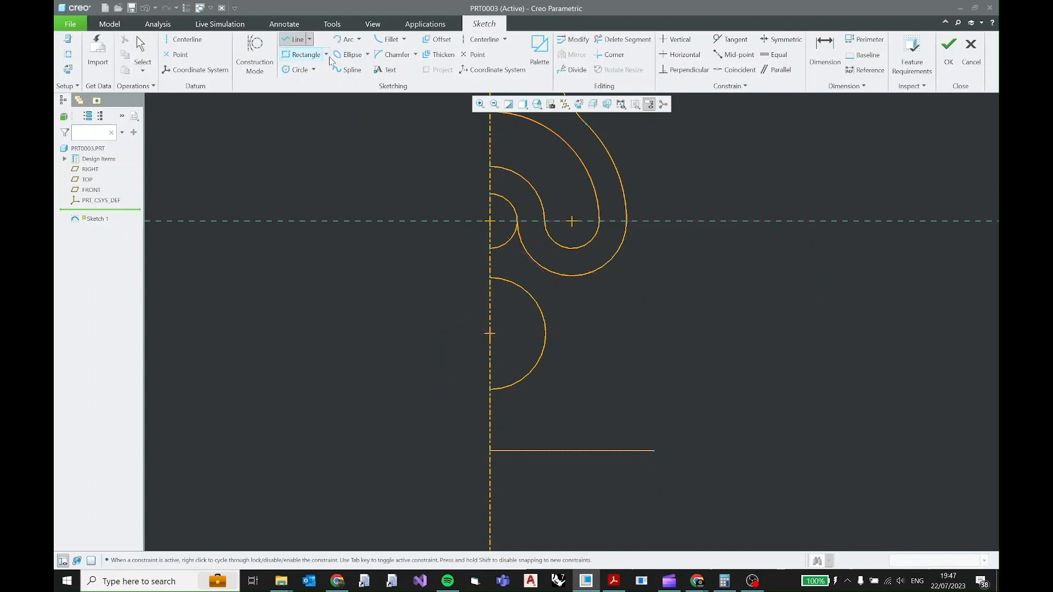
{"action": "scroll", "coordinate": [658, 450], "scroll_direction": "down", "scroll_amount": 3}
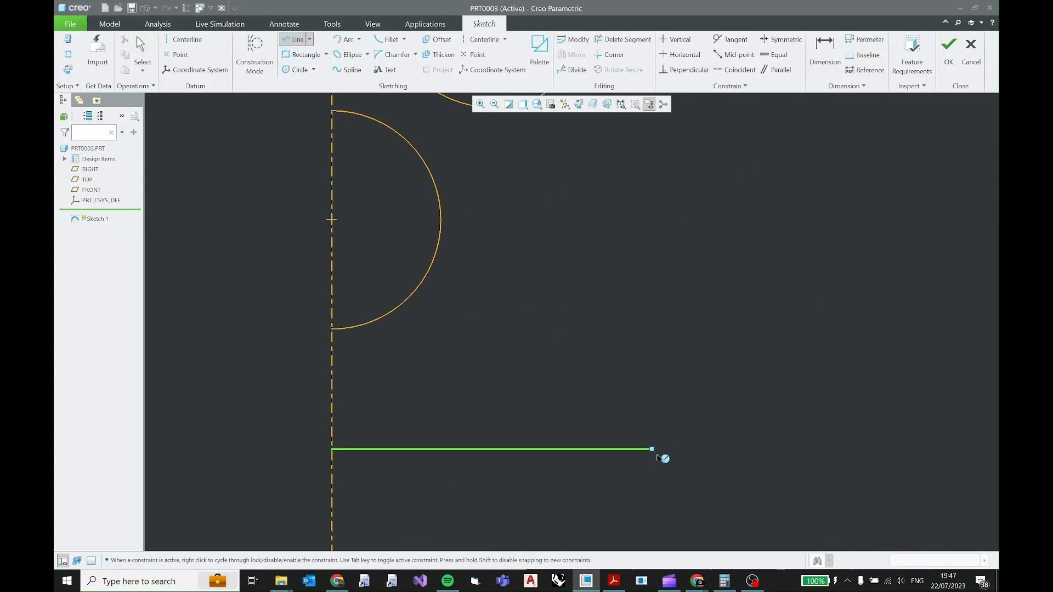
{"action": "left_click", "coordinate": [614, 584]}
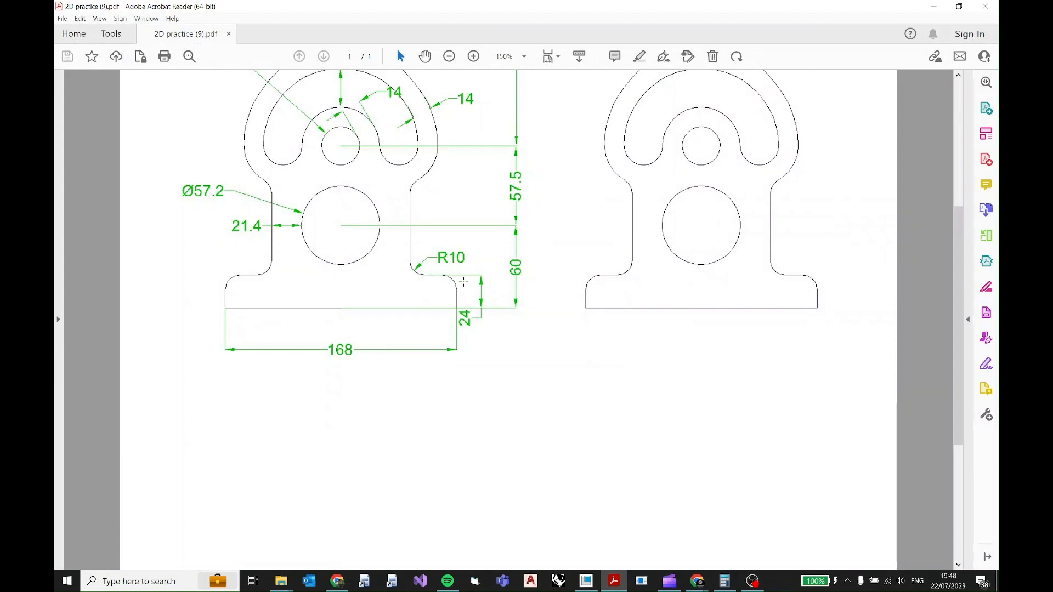
{"action": "left_click", "coordinate": [586, 581]}
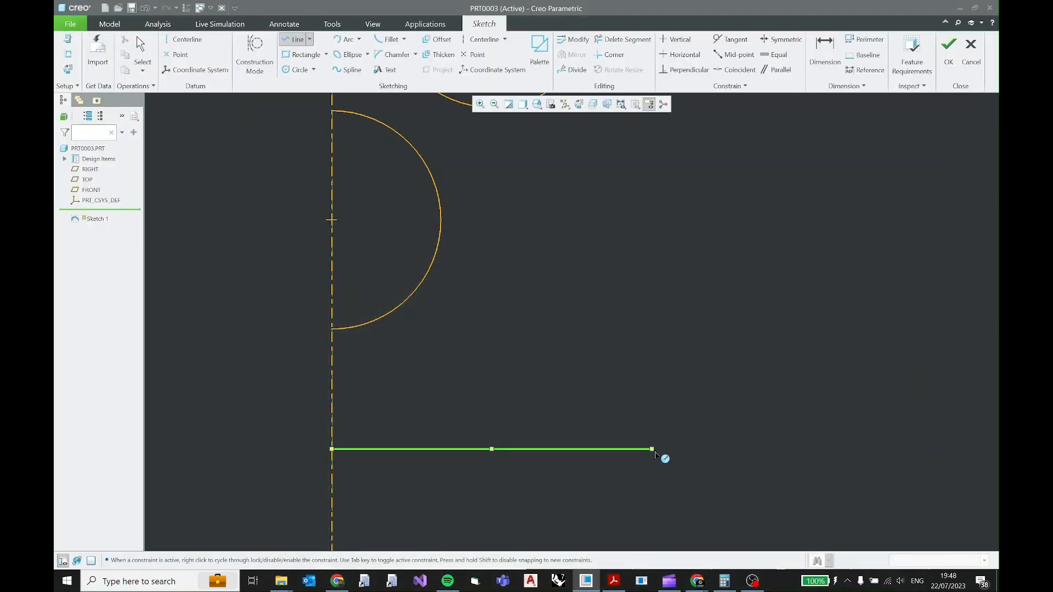
{"action": "left_click", "coordinate": [653, 403]}
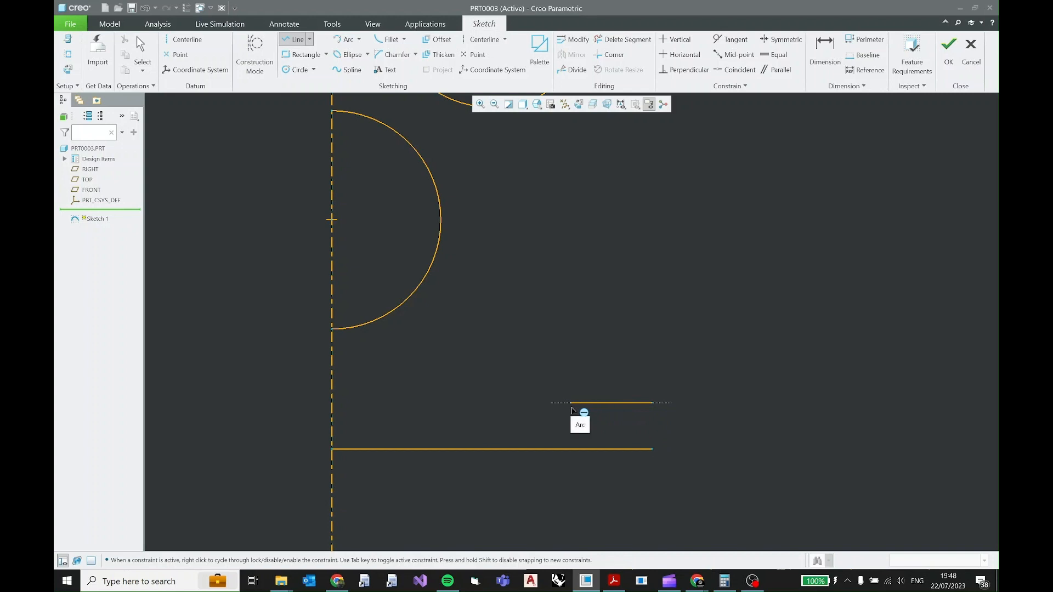
{"action": "left_click", "coordinate": [571, 411]}
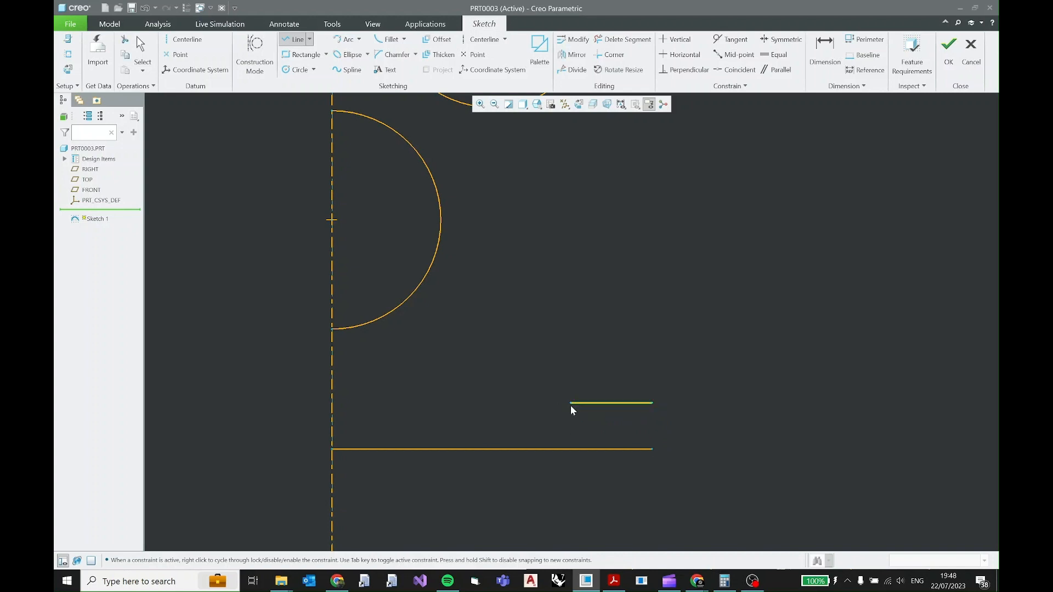
{"action": "middle_click", "coordinate": [571, 406]}
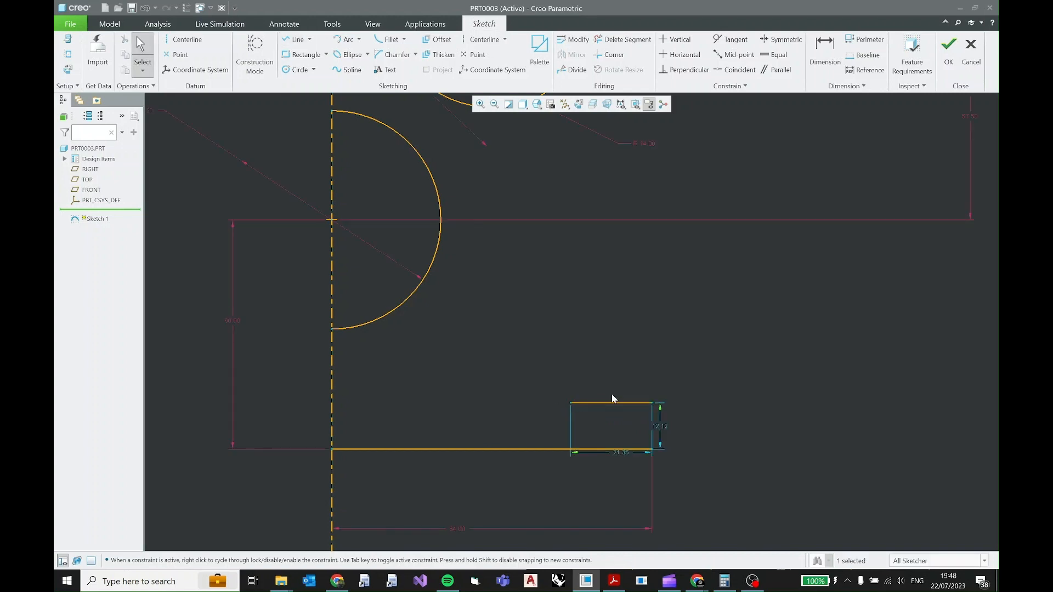
Set the short line's height above the base line to 24 mm, move the dimension clear and lock it.
{"action": "double_click", "coordinate": [660, 428]}
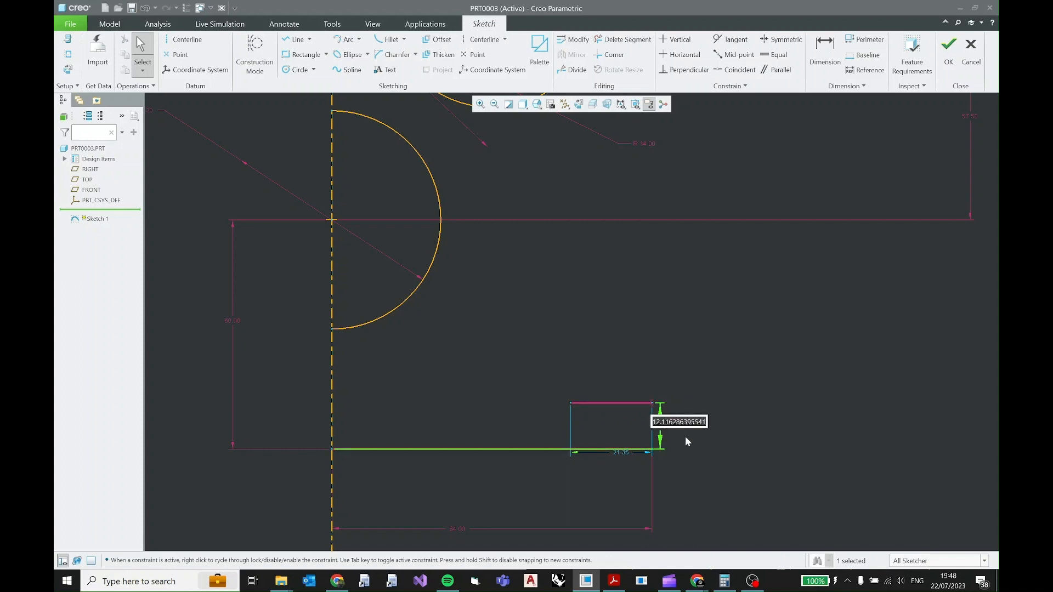
{"action": "type", "text": "24"}
{"action": "key", "text": "Return"}
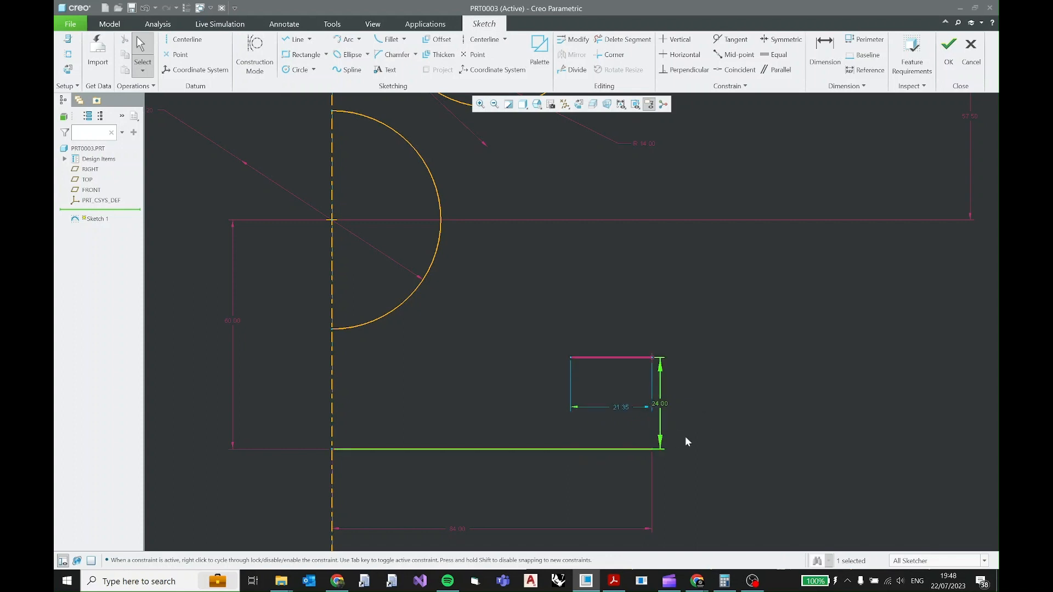
{"action": "left_click_drag", "start_coordinate": [661, 412], "coordinate": [714, 404]}
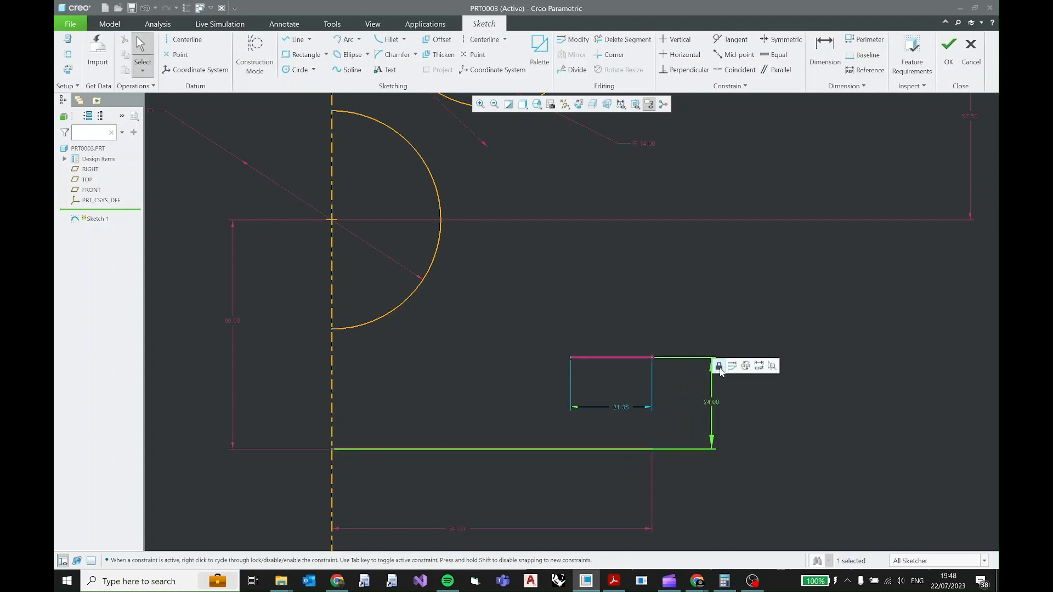
{"action": "left_click", "coordinate": [719, 366]}
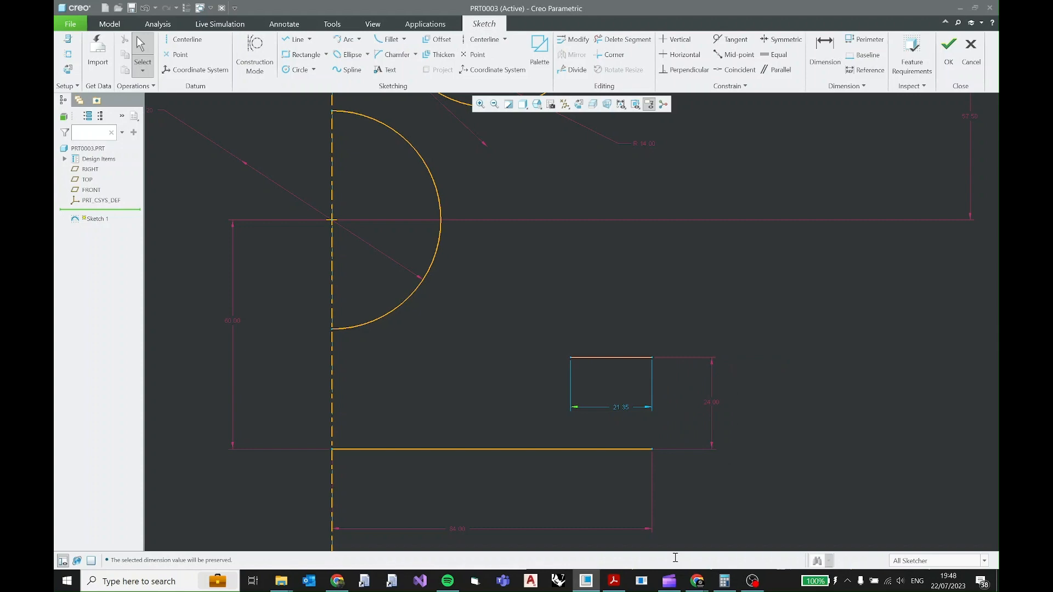
Check the PDF drawing for the side wall's offset from the lower circle and the base corner radius.
{"action": "left_click", "coordinate": [614, 581]}
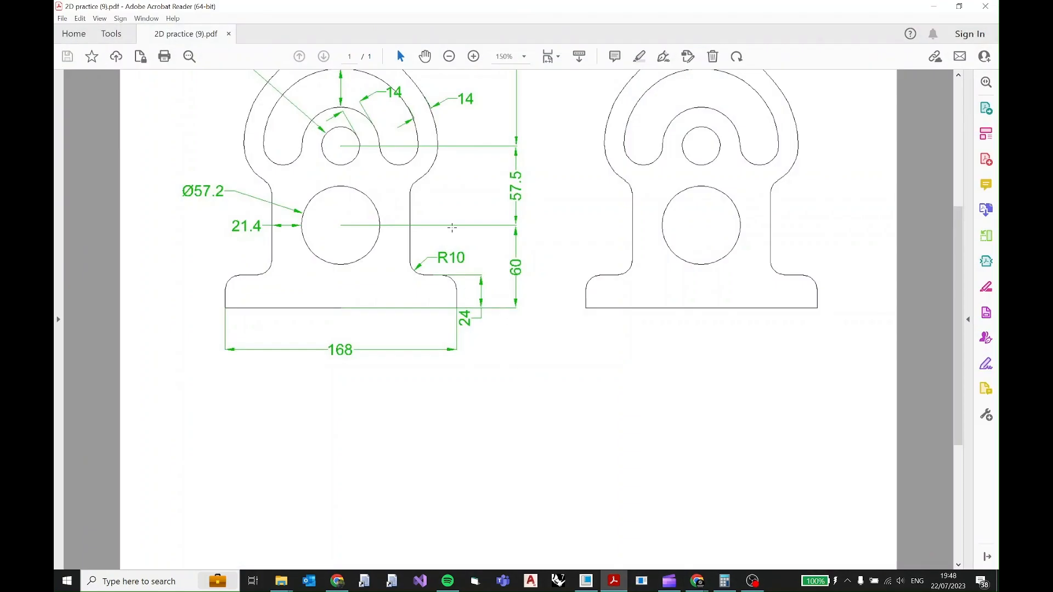
{"action": "scroll", "coordinate": [461, 265], "scroll_direction": "down", "scroll_amount": 4}
{"action": "scroll", "coordinate": [461, 268], "scroll_direction": "up", "scroll_amount": 5}
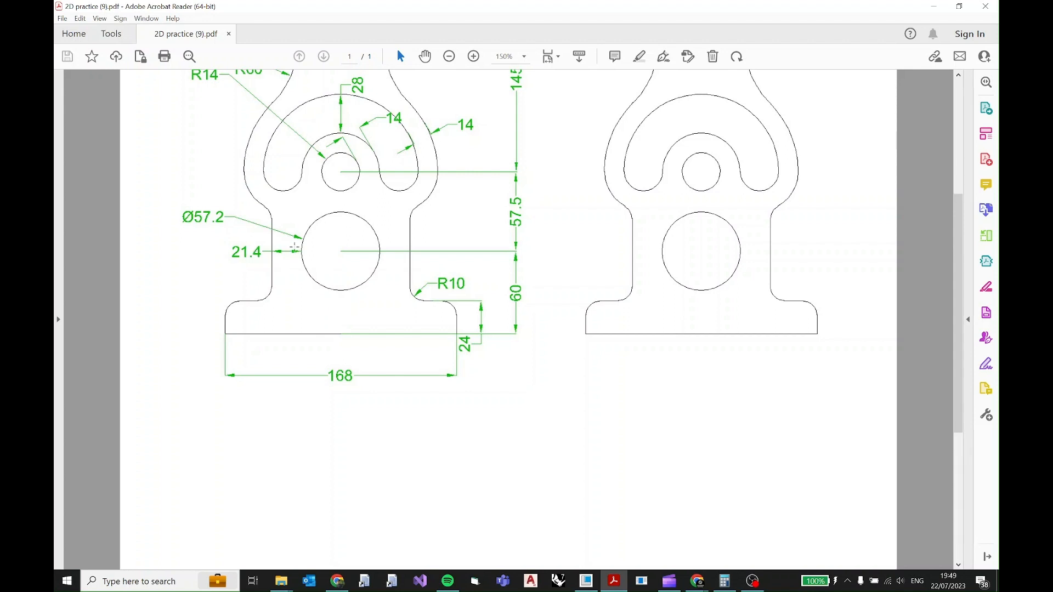
Switch to Calculator and add 28.6 and 21.4 to find the side wall's distance from the centreline.
{"action": "left_click", "coordinate": [724, 581]}
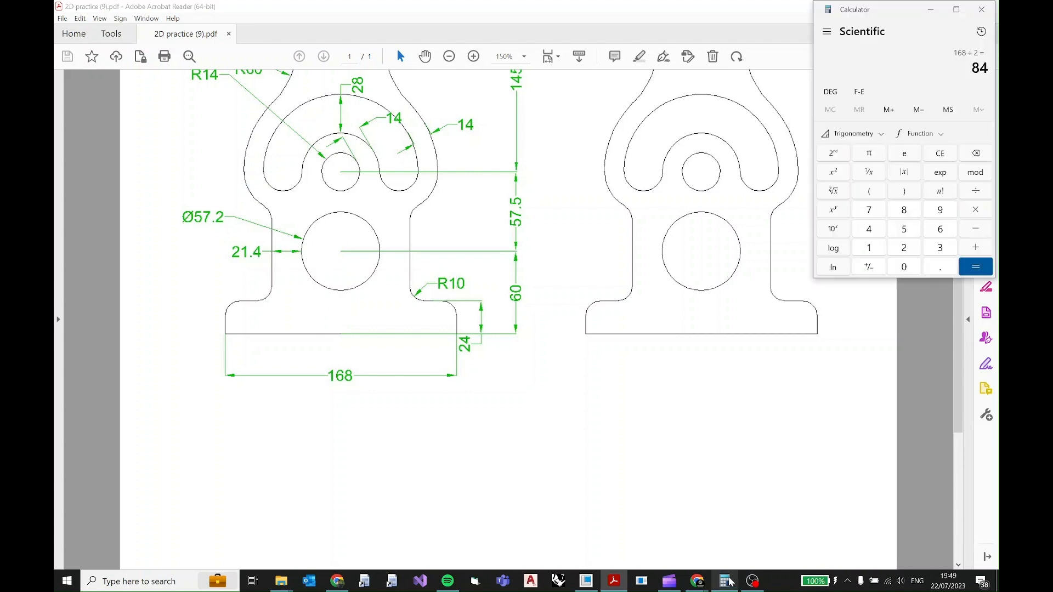
{"action": "key", "text": "Escape"}
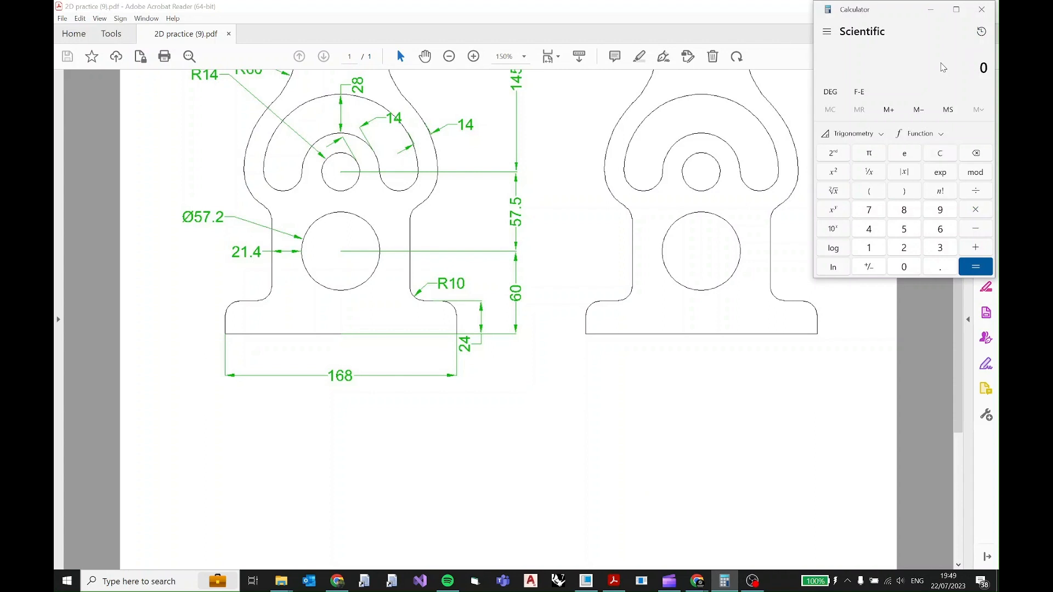
{"action": "type", "text": "28.6 + 21.4"}
{"action": "key", "text": "Return"}
{"action": "left_click", "coordinate": [931, 10]}
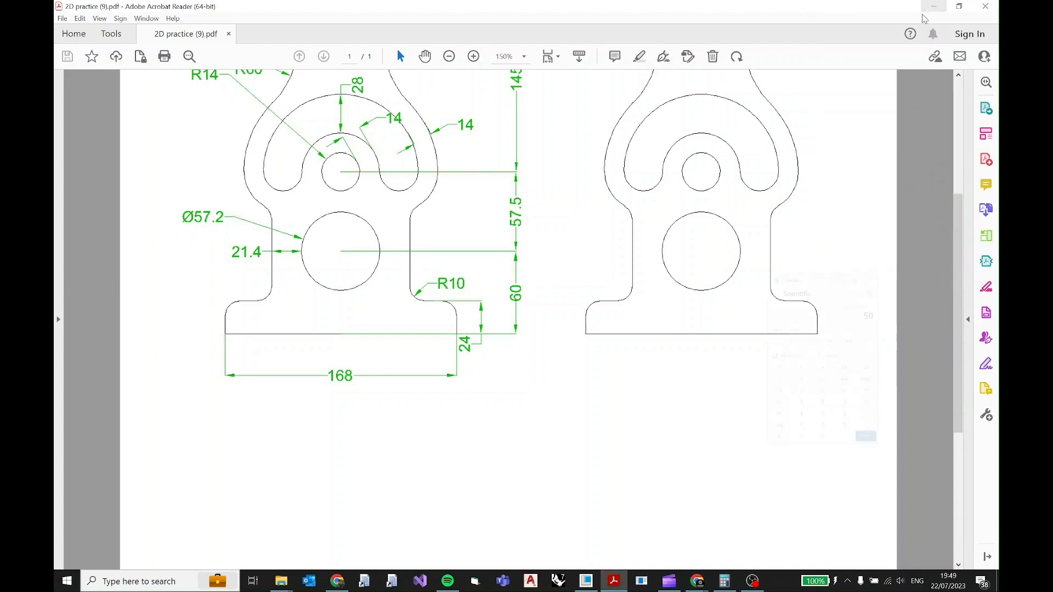
Back in Creo, draw a vertical side wall line about 66 mm long from the lower outer arc down to the short line's level.
{"action": "key", "text": "alt+Tab"}
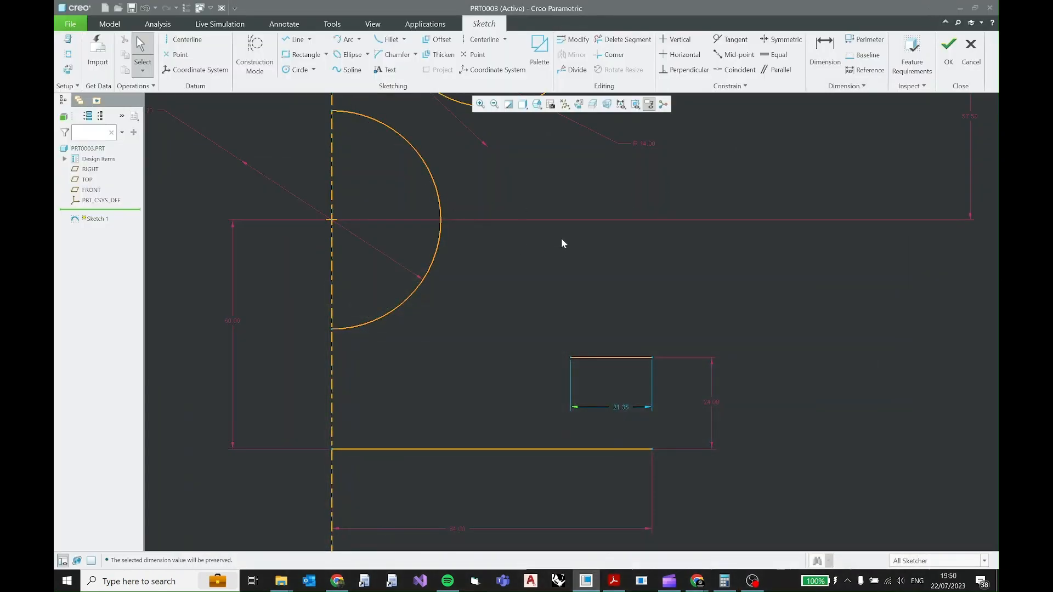
{"action": "scroll", "coordinate": [562, 239], "scroll_direction": "down", "scroll_amount": 2}
{"action": "middle_click_drag", "start_coordinate": [553, 245], "coordinate": [545, 331], "text": "shift"}
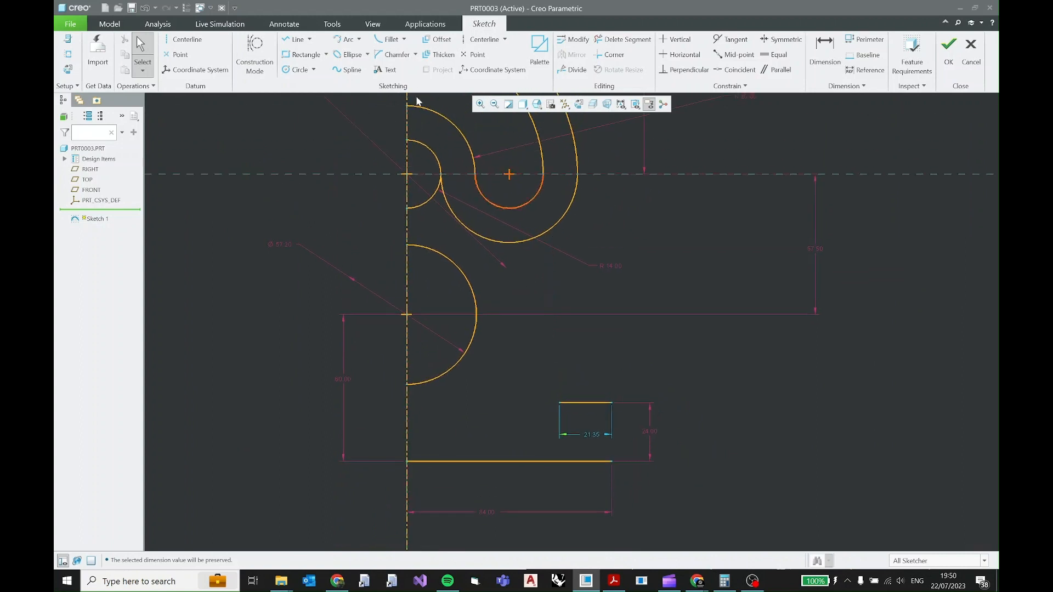
{"action": "left_click", "coordinate": [293, 40]}
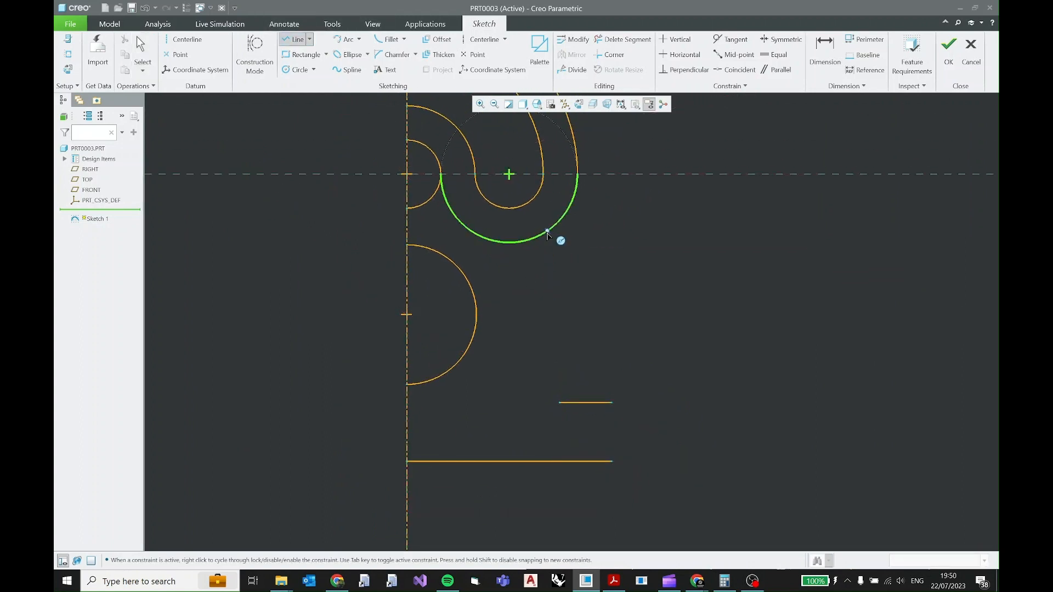
{"action": "left_click", "coordinate": [499, 243]}
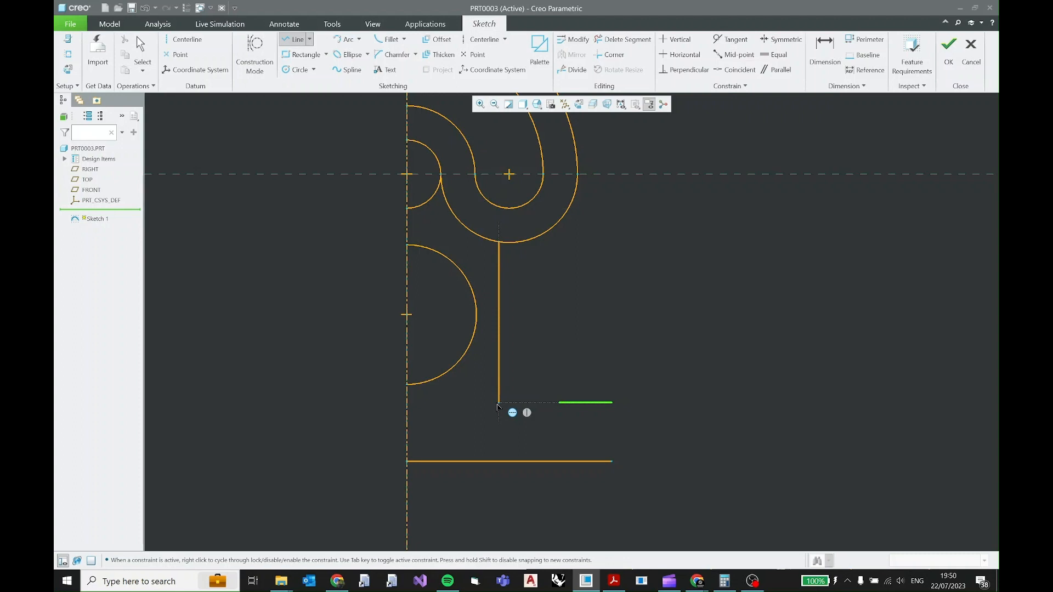
{"action": "left_click", "coordinate": [499, 404]}
{"action": "middle_click", "coordinate": [565, 310]}
{"action": "middle_click", "coordinate": [565, 308]}
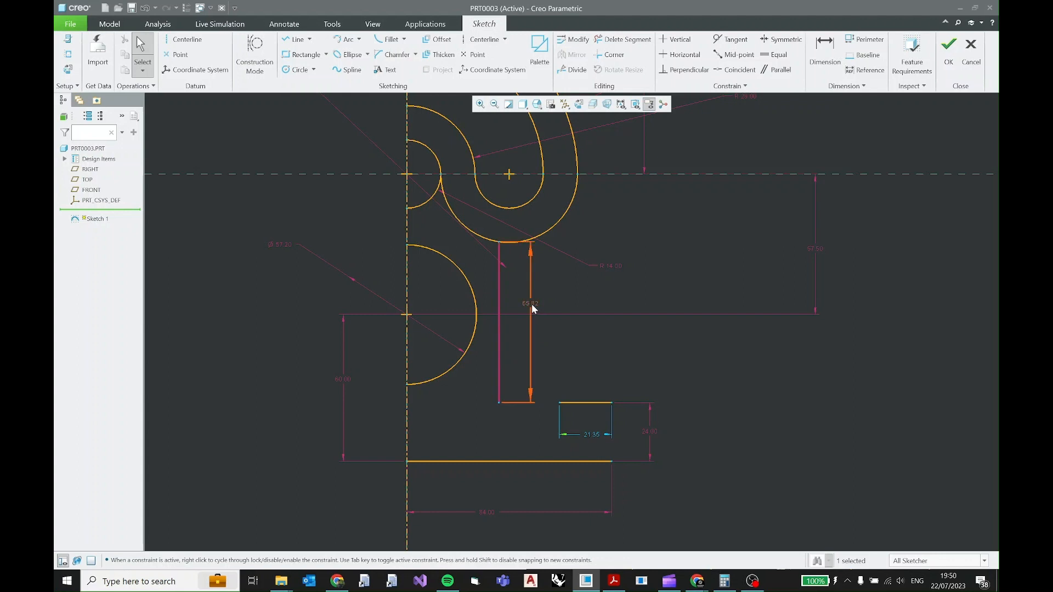
Dimension the horizontal distance from the lower circle's centre to the side wall line's lower end as 50 mm, and lock it.
{"action": "left_click", "coordinate": [499, 392]}
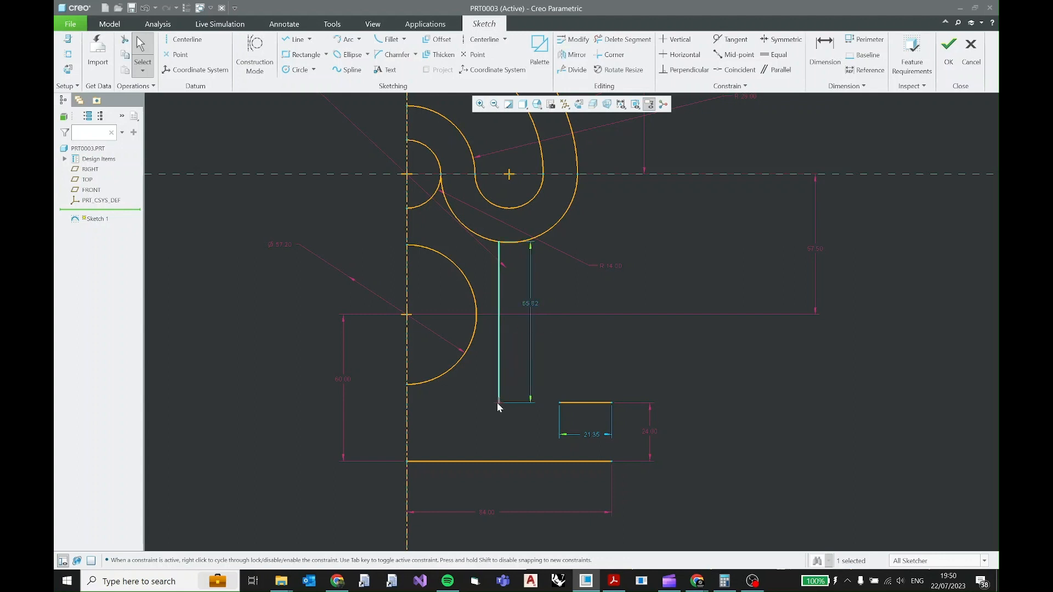
{"action": "left_click", "coordinate": [407, 317], "text": "ctrl"}
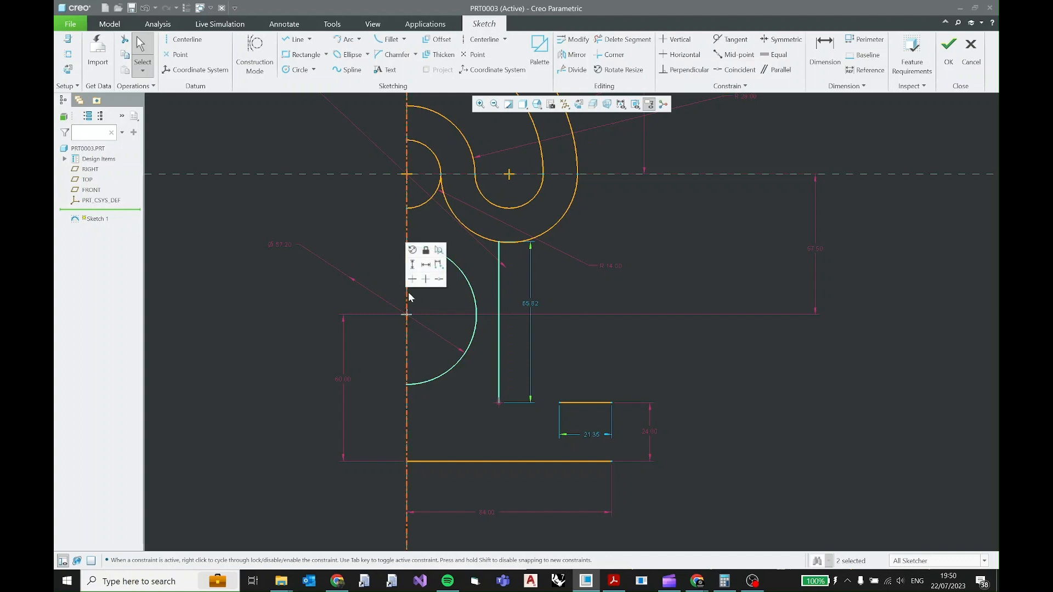
{"action": "left_click", "coordinate": [426, 265]}
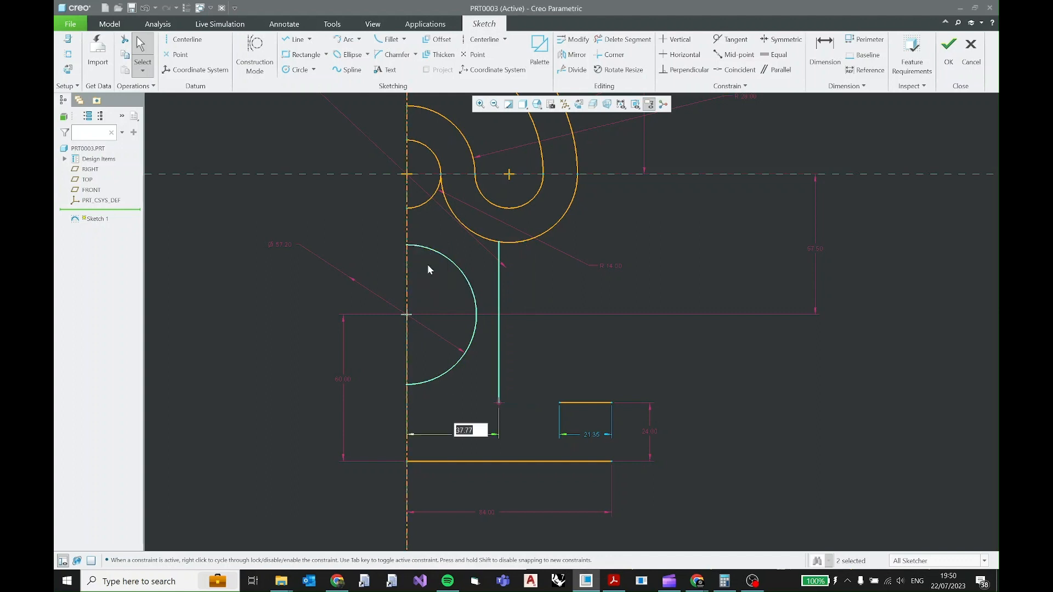
{"action": "type", "text": "50"}
{"action": "key", "text": "Return"}
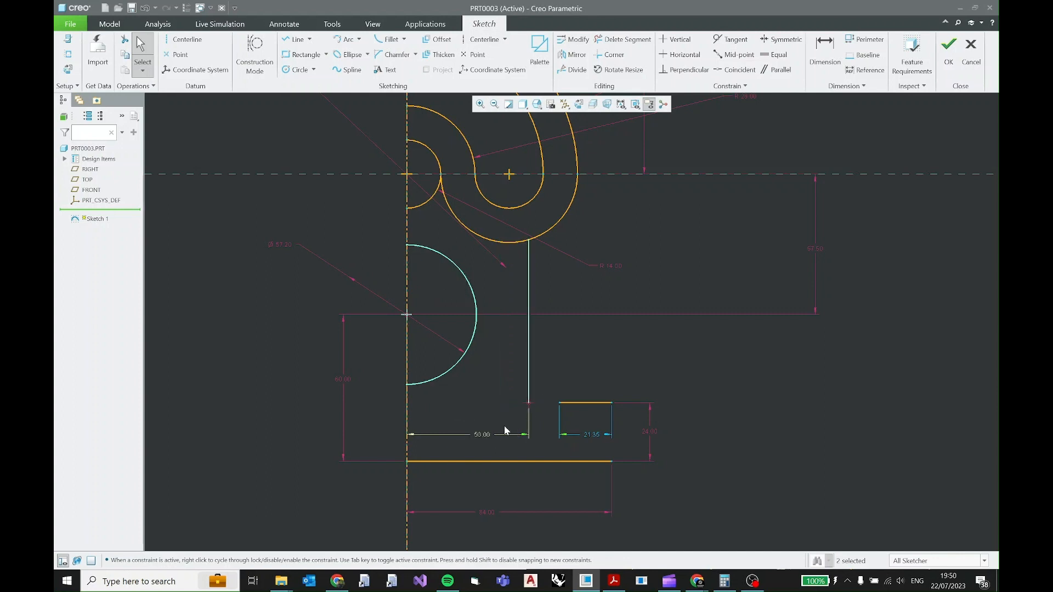
{"action": "left_click", "coordinate": [476, 434]}
{"action": "left_click", "coordinate": [484, 402]}
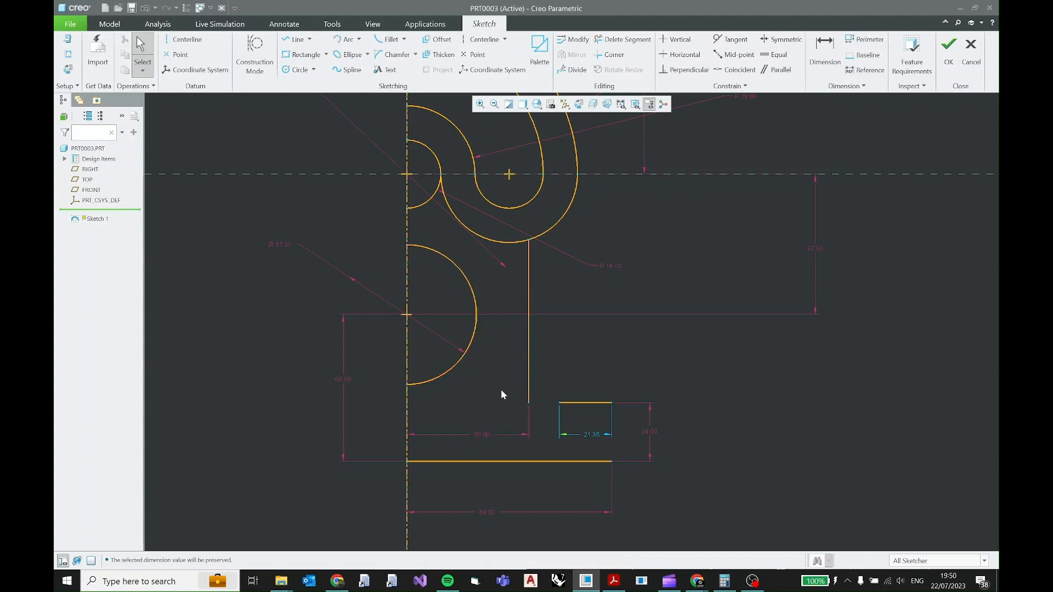
Make the short line's inner end coincident with the side wall's lower end, deleting the conflicting On horizontal or vertical constraint.
{"action": "left_click", "coordinate": [564, 403]}
{"action": "left_click", "coordinate": [530, 402], "text": "ctrl"}
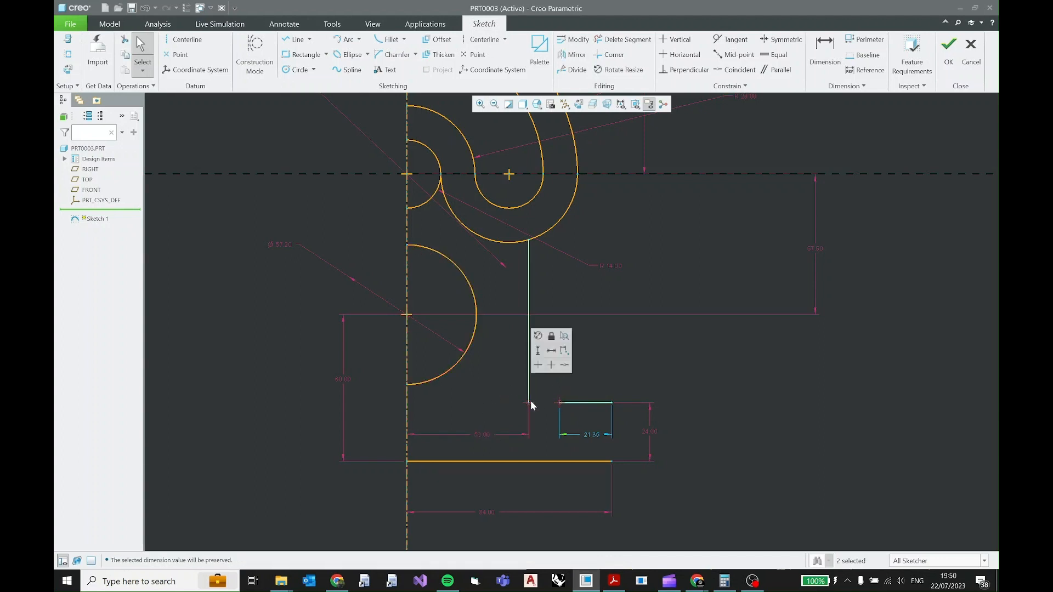
{"action": "left_click", "coordinate": [565, 365]}
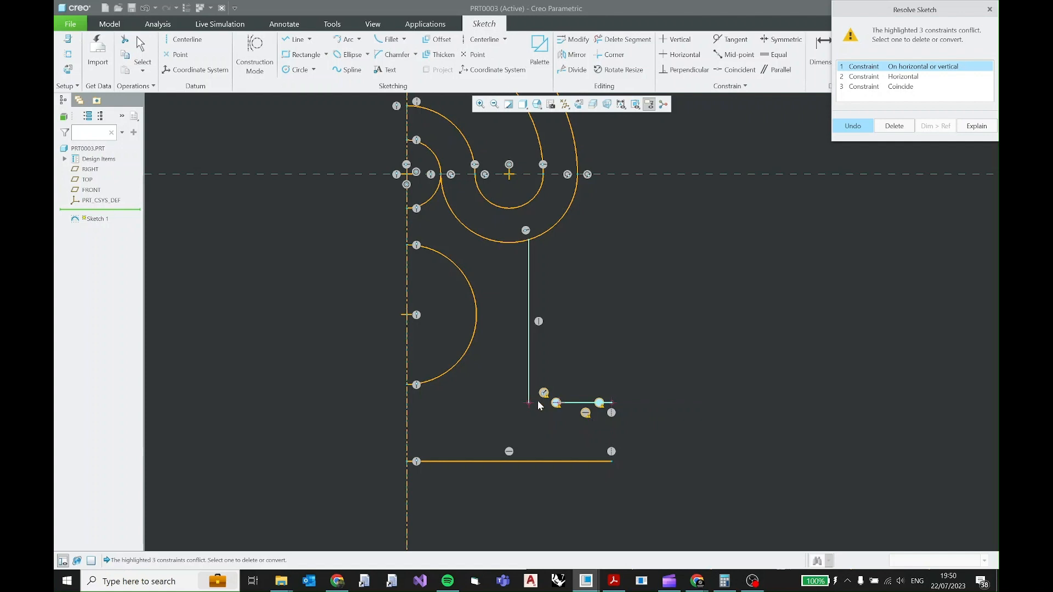
{"action": "left_click", "coordinate": [915, 78]}
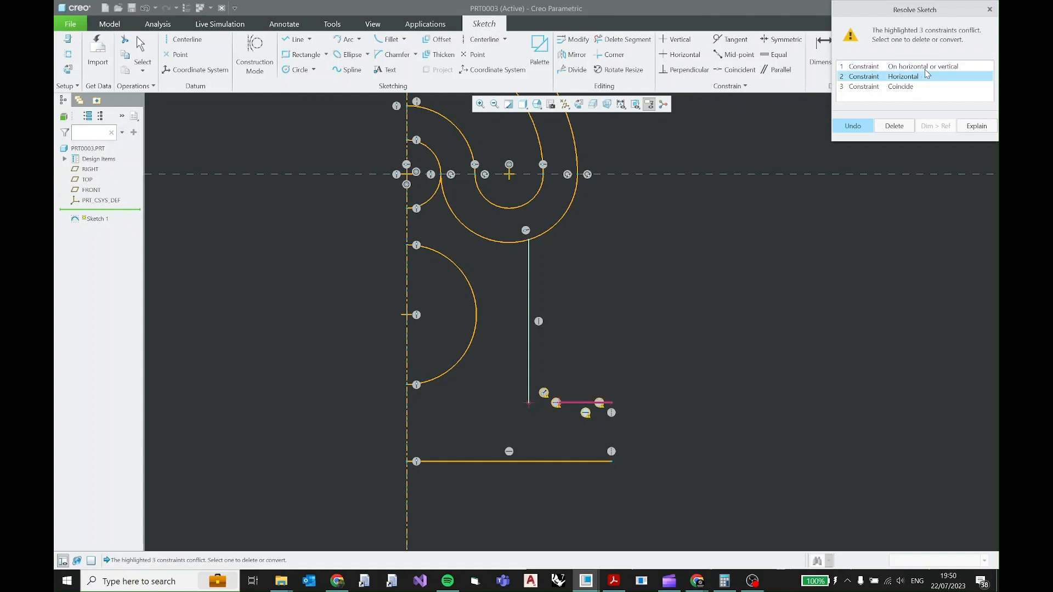
{"action": "left_click", "coordinate": [927, 68]}
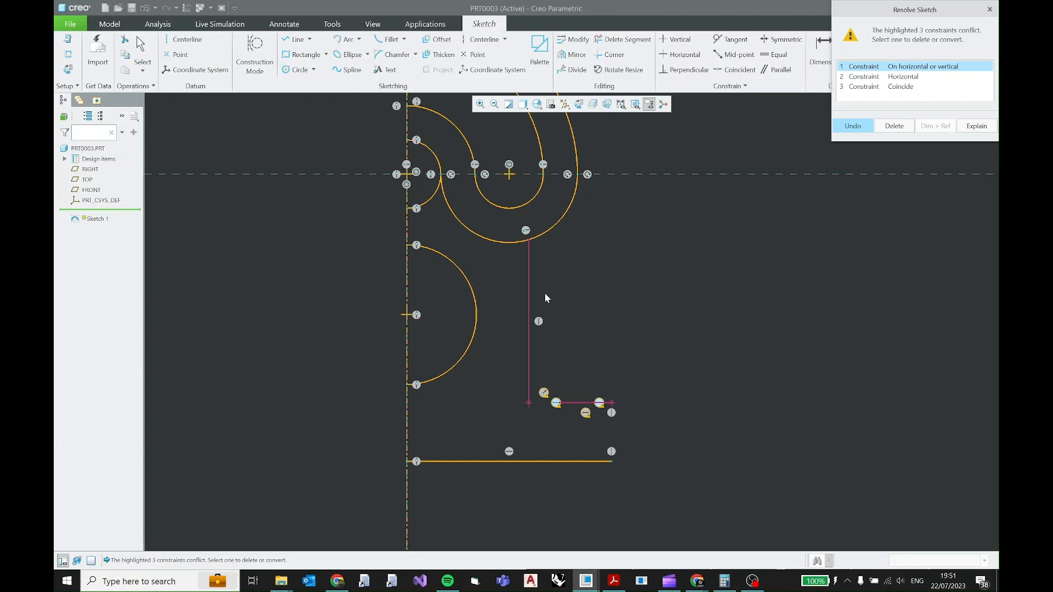
{"action": "left_click", "coordinate": [888, 127]}
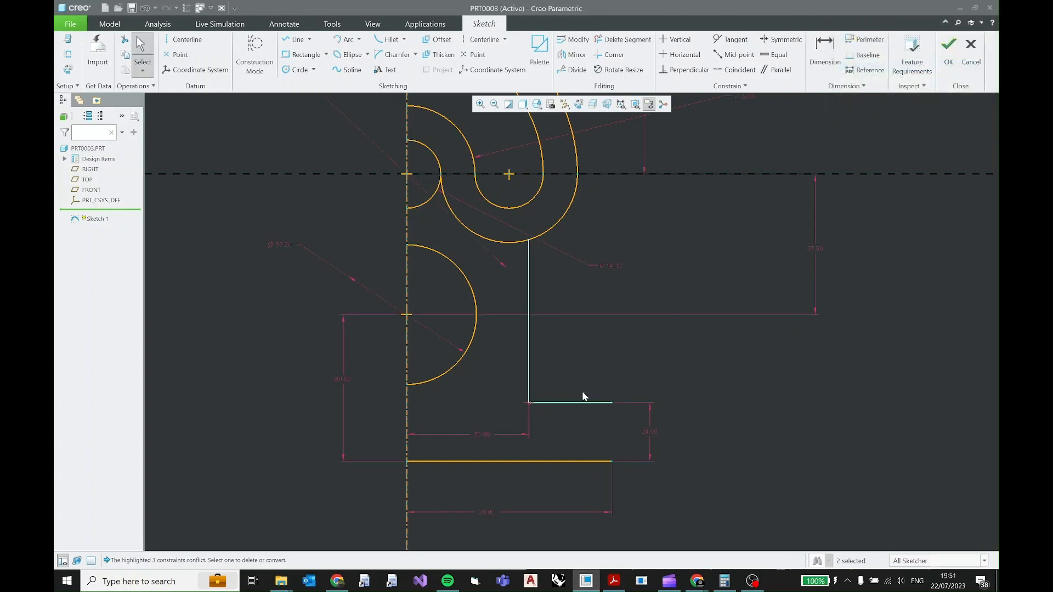
{"action": "left_click_drag", "start_coordinate": [550, 404], "coordinate": [592, 404]}
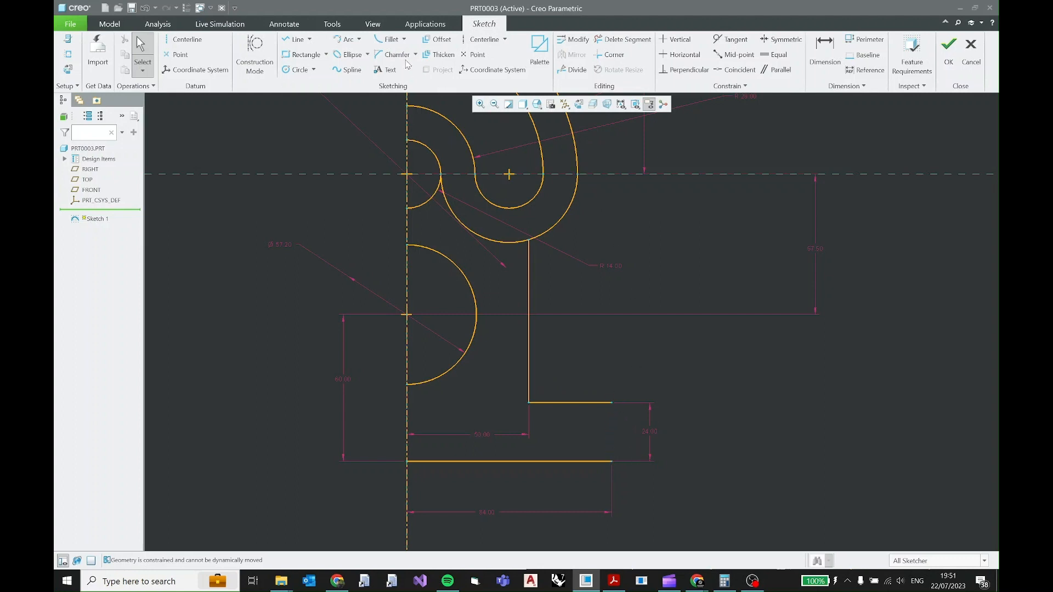
Draw a vertical line joining the base line's outer end to the outer end of the short line above it.
{"action": "left_click", "coordinate": [295, 40]}
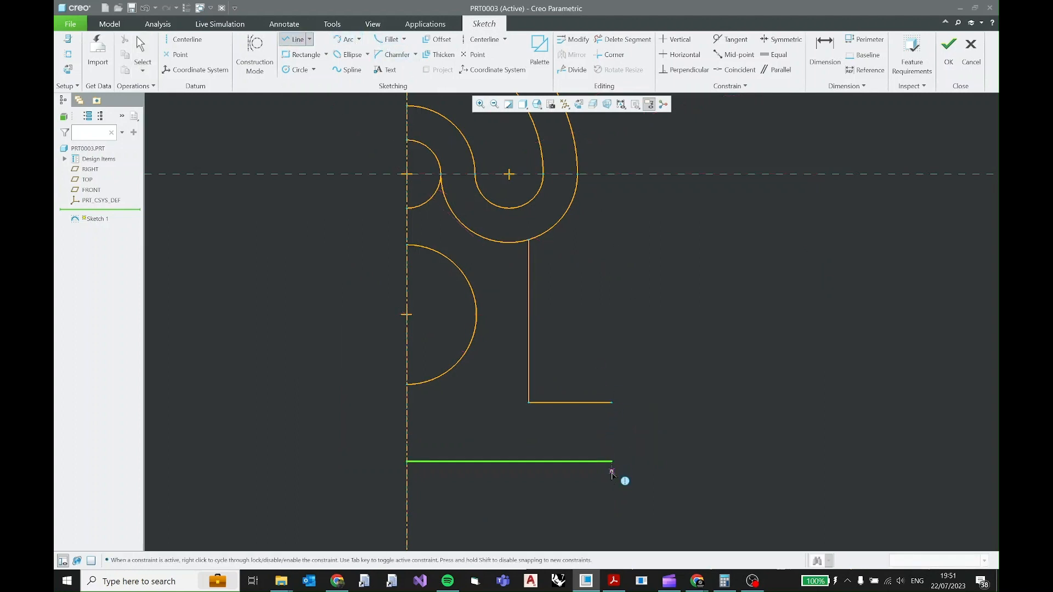
{"action": "left_click", "coordinate": [612, 461]}
{"action": "left_click", "coordinate": [613, 404]}
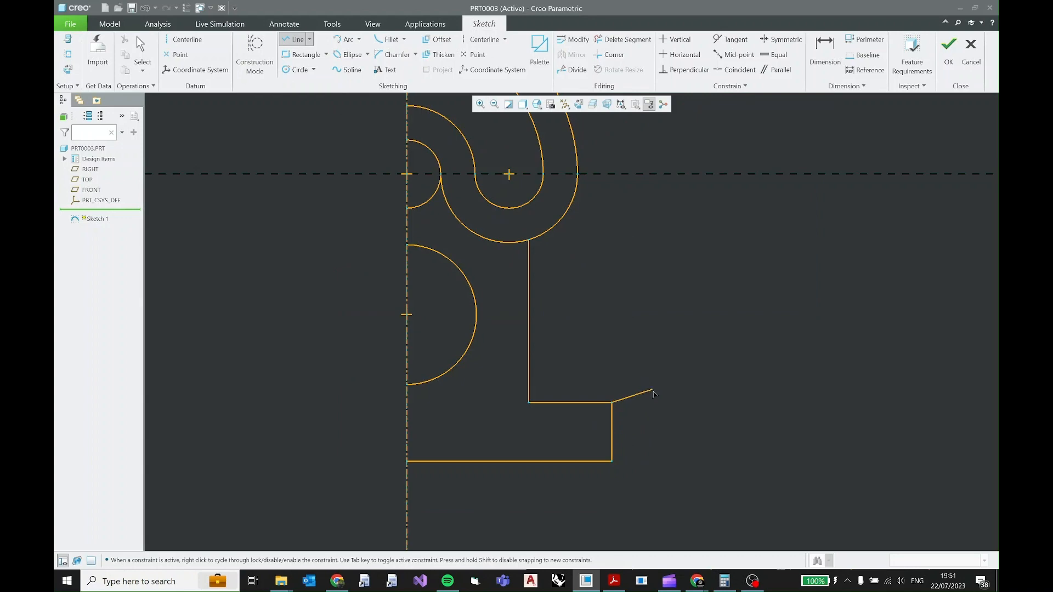
{"action": "middle_click", "coordinate": [649, 384]}
{"action": "middle_click", "coordinate": [655, 342]}
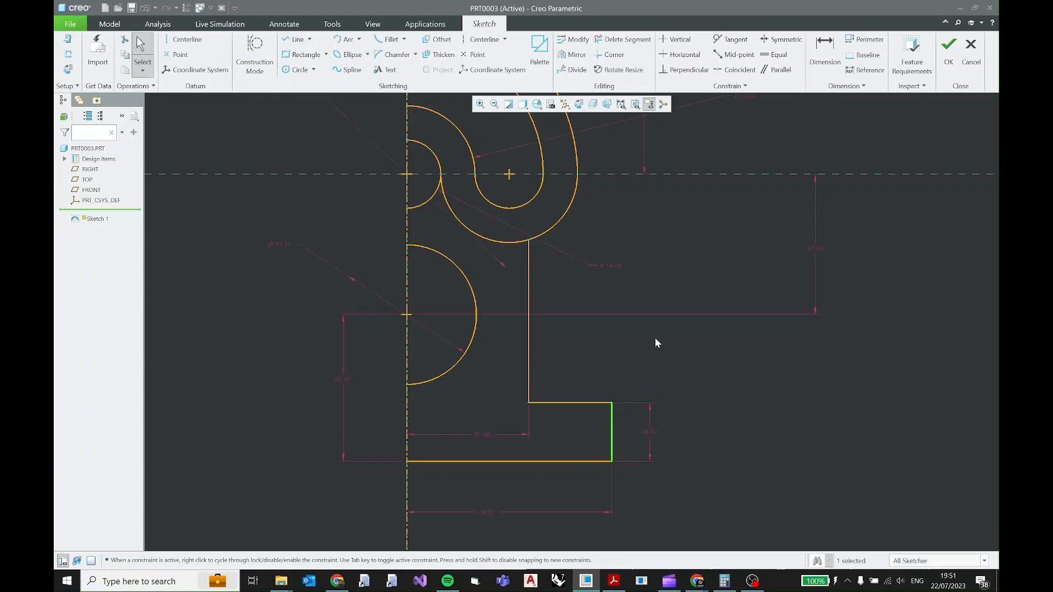
Check the corner radii in the PDF drawing, and fillet the junction of the lower outer arc and side wall at about 9 mm radius.
{"action": "left_click", "coordinate": [612, 581]}
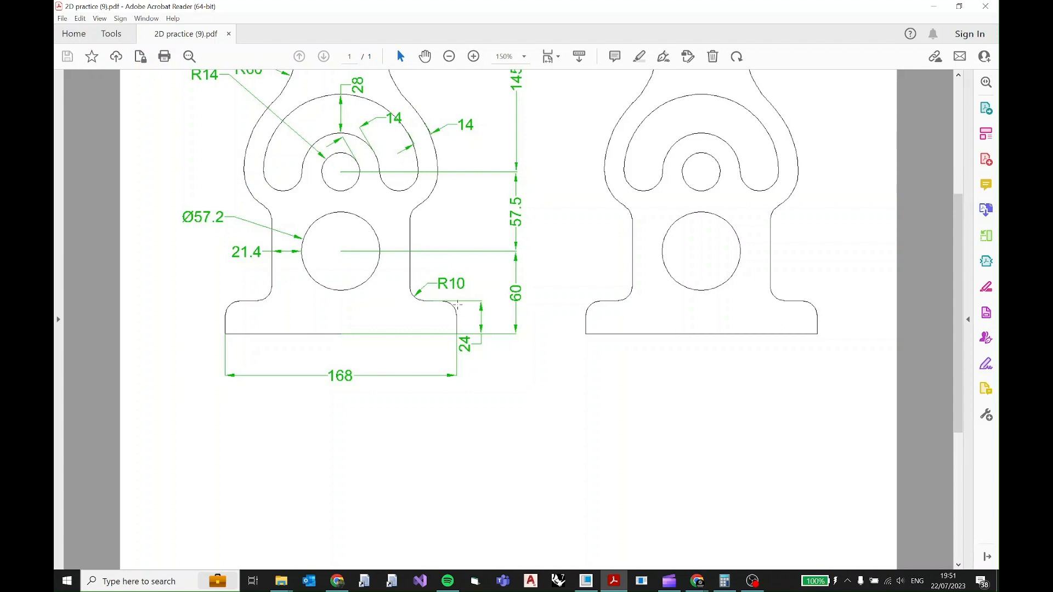
{"action": "scroll", "coordinate": [452, 315], "scroll_direction": "down", "scroll_amount": 3}
{"action": "scroll", "coordinate": [452, 327], "scroll_direction": "up", "scroll_amount": 4}
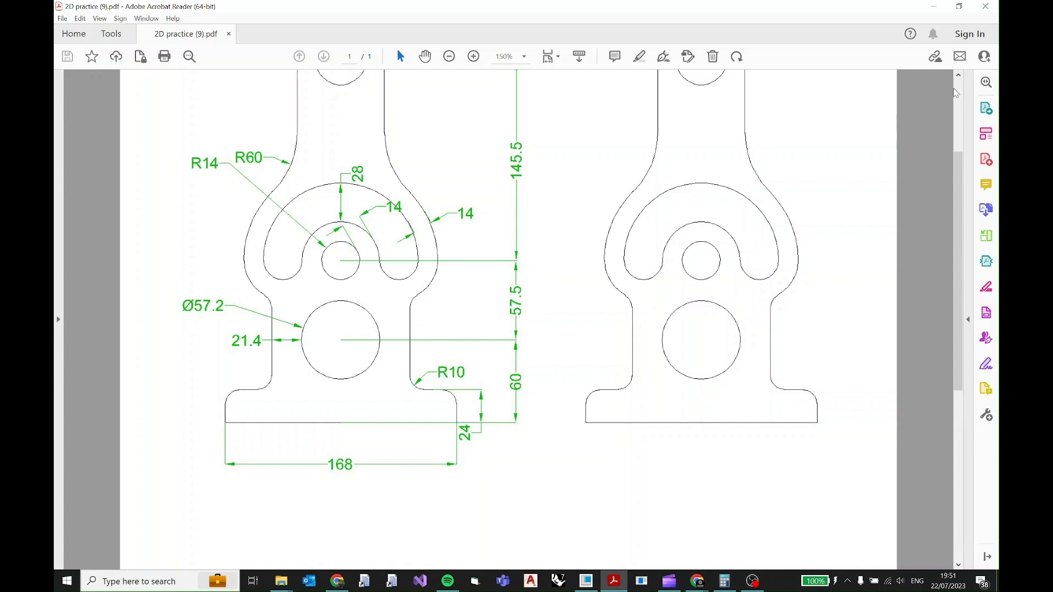
{"action": "left_click", "coordinate": [934, 7]}
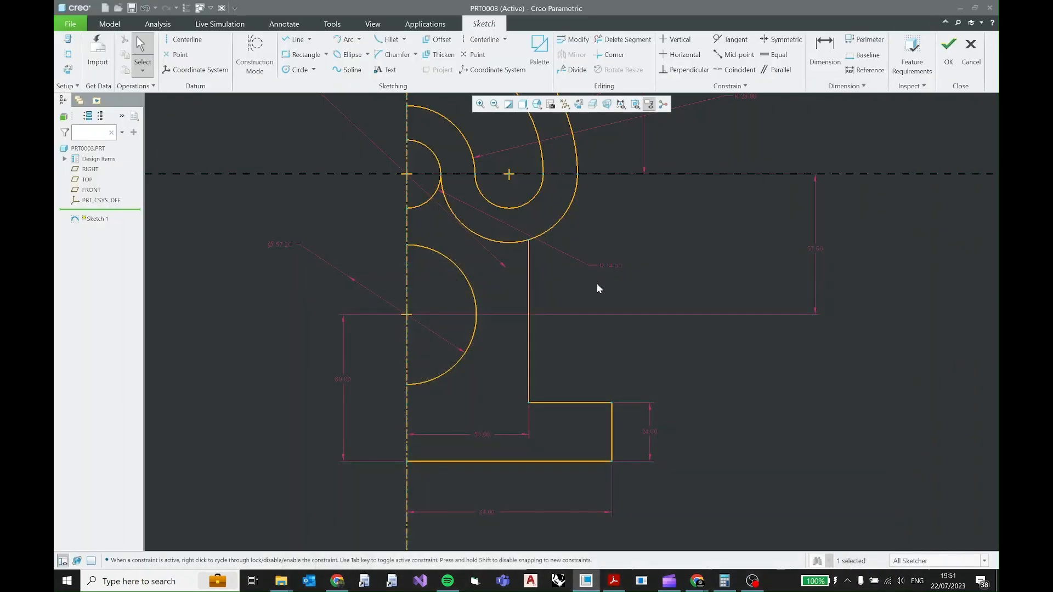
{"action": "left_click", "coordinate": [391, 41]}
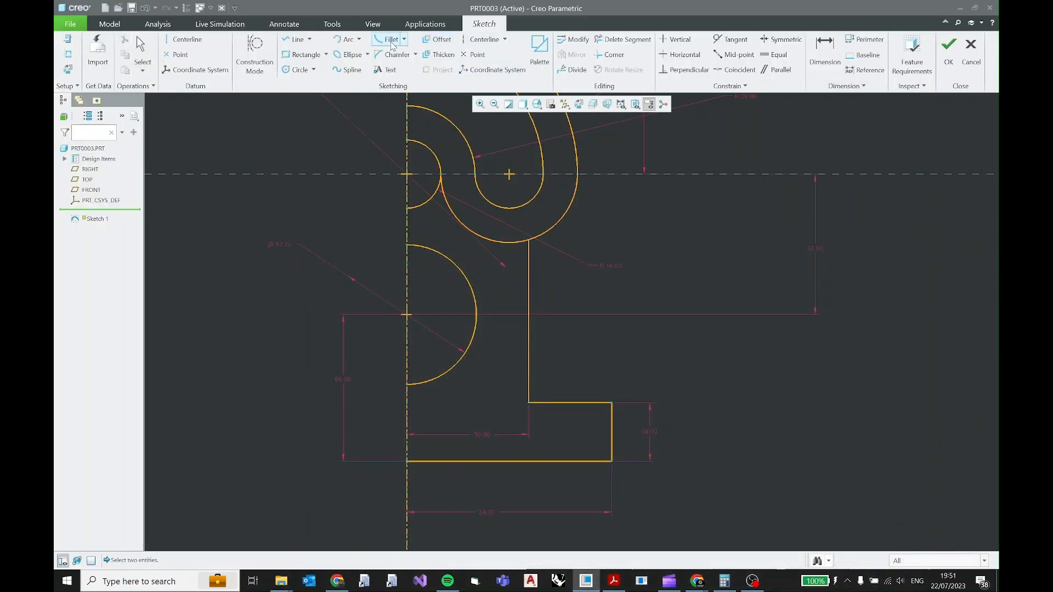
{"action": "left_click", "coordinate": [539, 235]}
{"action": "left_click", "coordinate": [530, 261]}
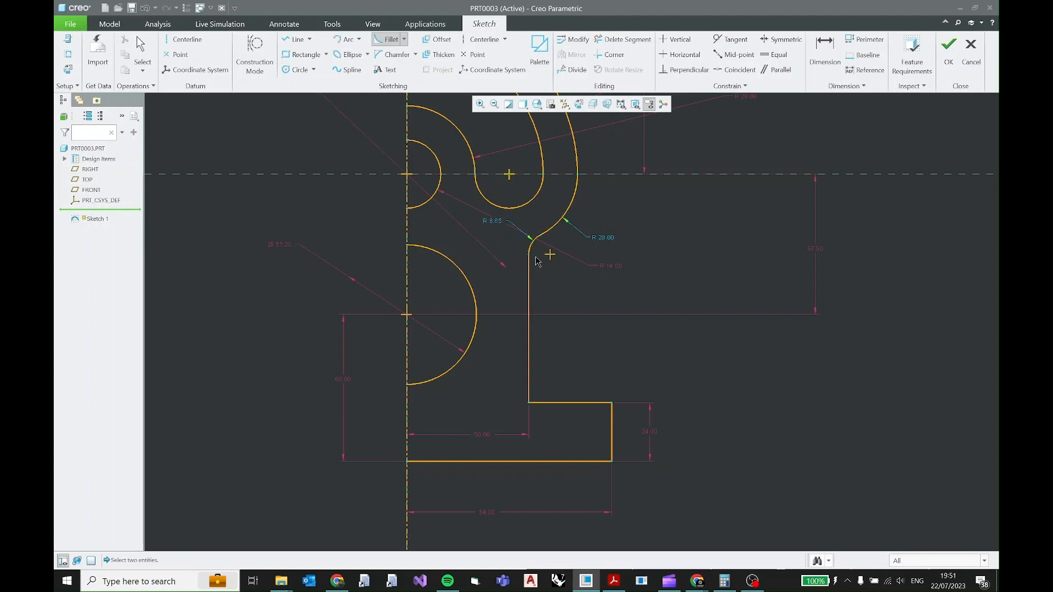
{"action": "middle_click", "coordinate": [498, 224]}
Set the radius of the fillet between the lower outer arc and the side wall to 10 mm, and lock it.
{"action": "double_click", "coordinate": [490, 222]}
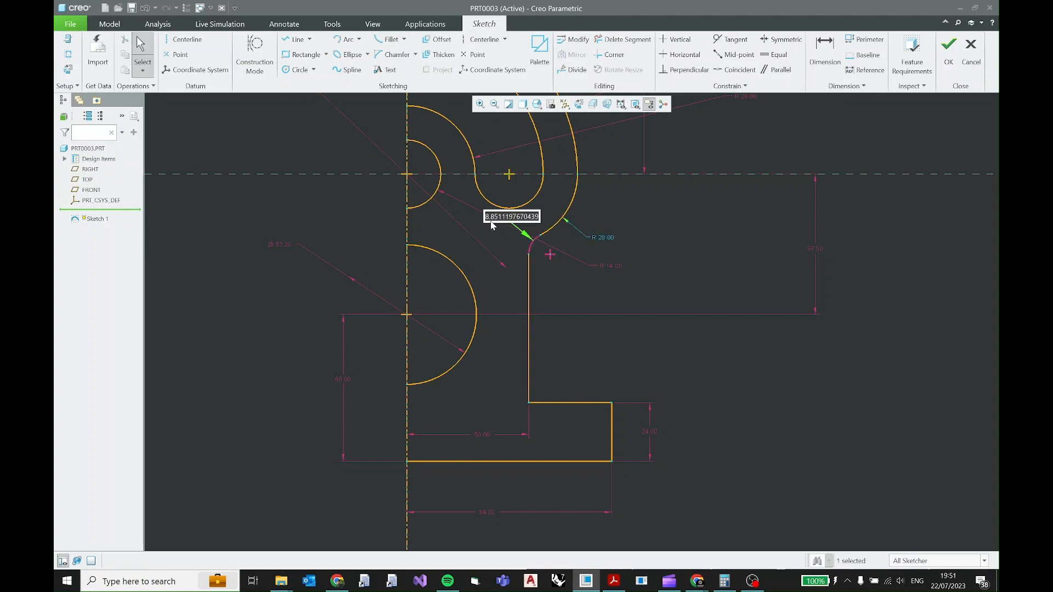
{"action": "type", "text": "10.0"}
{"action": "key", "text": "Return"}
{"action": "left_click", "coordinate": [490, 174]}
{"action": "left_click", "coordinate": [544, 203]}
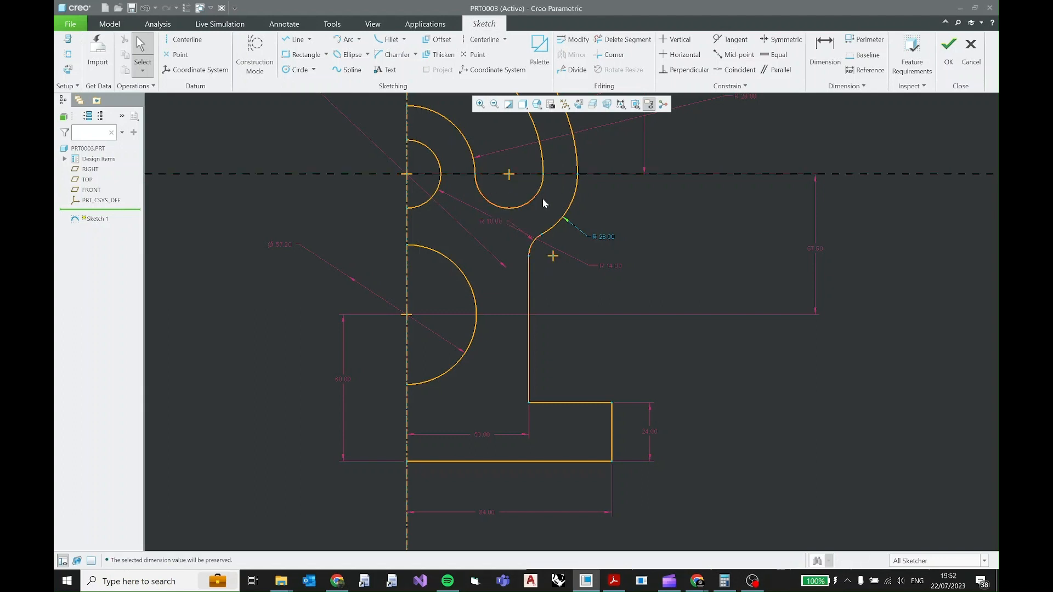
Lock the lower outer arc's radius dimension at 28 mm.
{"action": "left_click", "coordinate": [605, 236]}
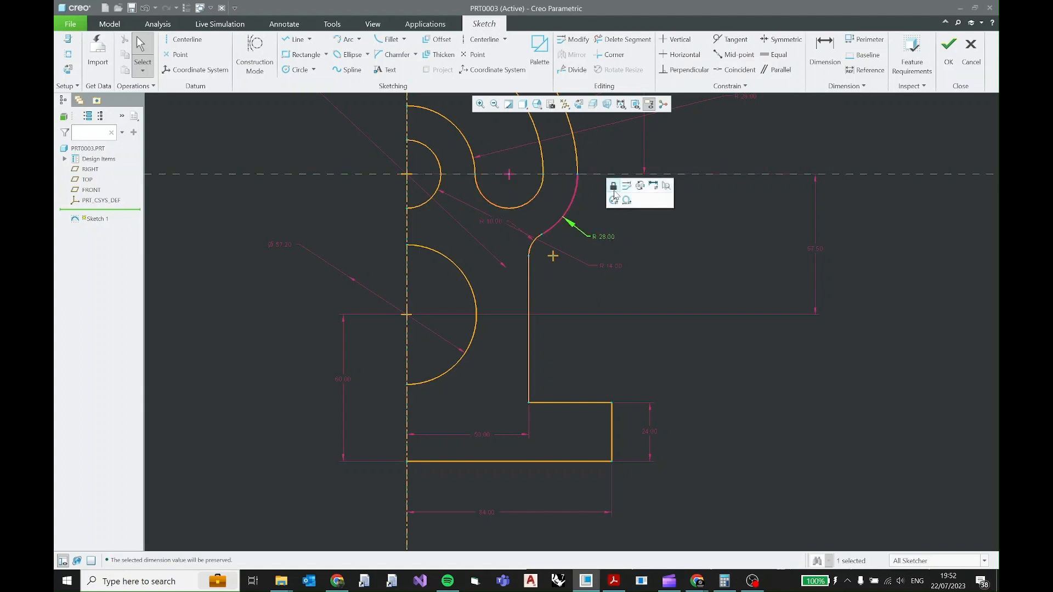
{"action": "double_click", "coordinate": [605, 236]}
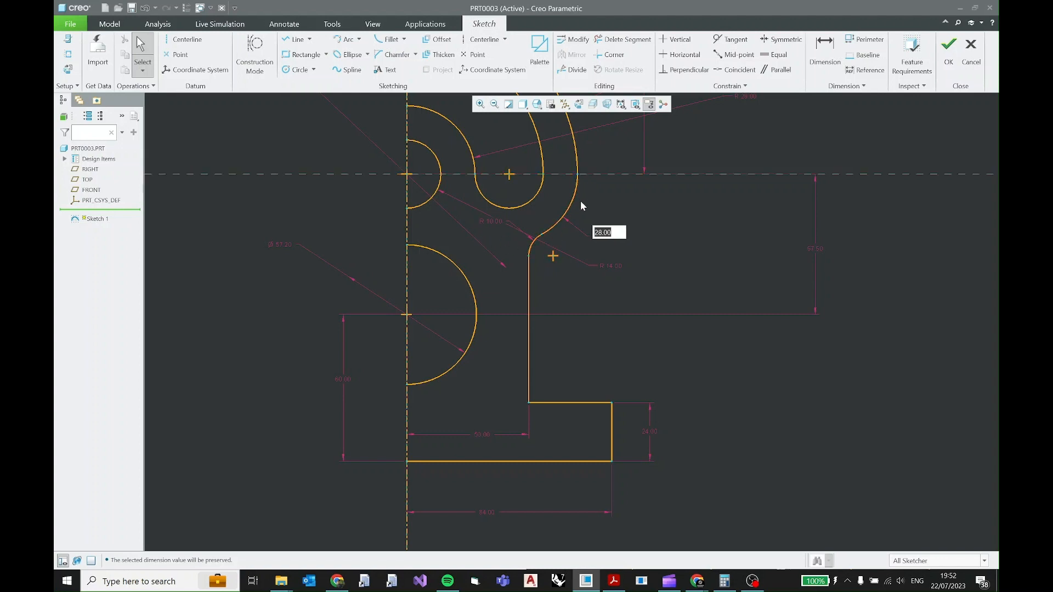
{"action": "left_click", "coordinate": [658, 251]}
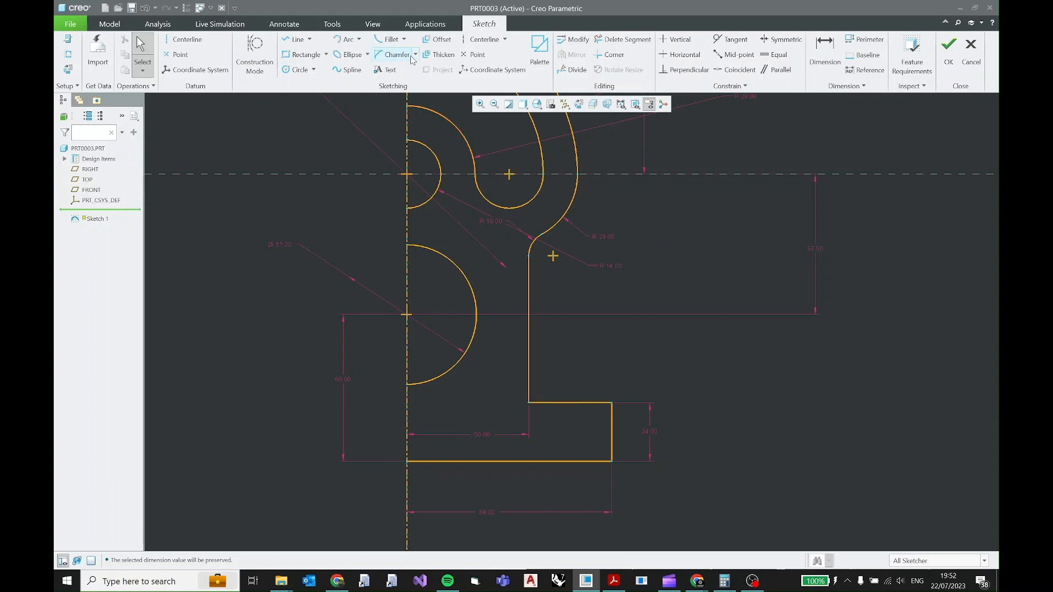
Fillet the inside corner between the vertical side wall and the base flange's upper edge at about 15 mm radius.
{"action": "left_click", "coordinate": [386, 41]}
{"action": "left_click", "coordinate": [543, 376]}
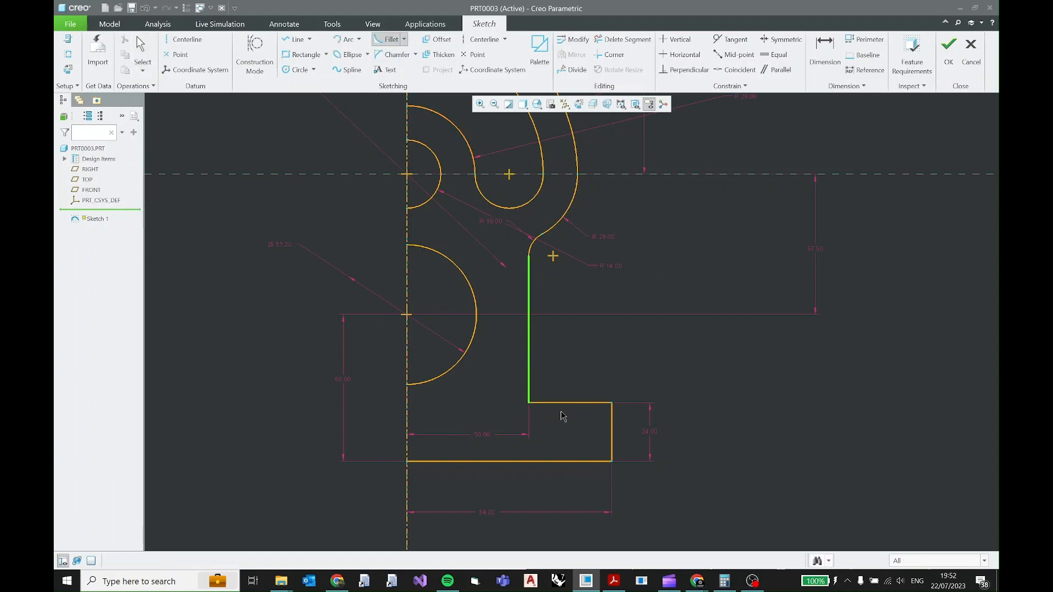
{"action": "left_click", "coordinate": [567, 411]}
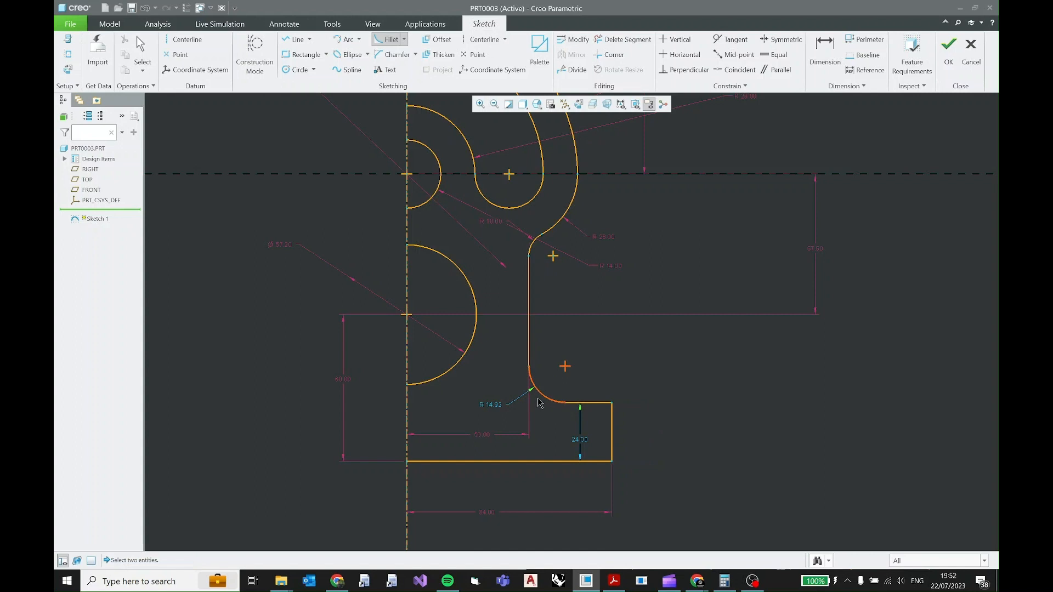
{"action": "middle_click", "coordinate": [495, 410]}
Set the radius of the fillet between the side wall and base flange to 10 mm, and lock it.
{"action": "double_click", "coordinate": [494, 405]}
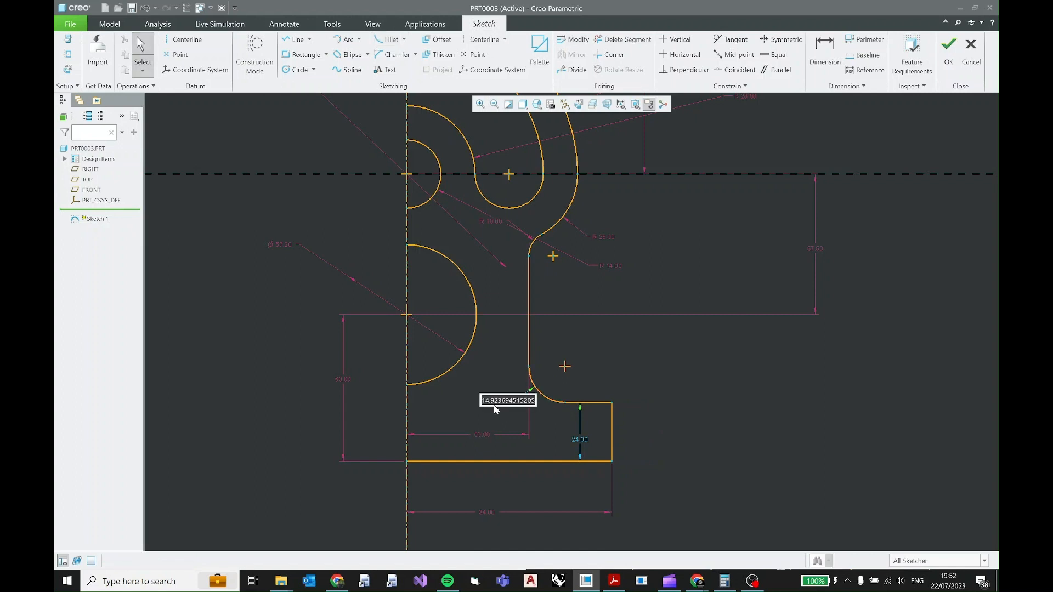
{"action": "type", "text": "10"}
{"action": "key", "text": "Return"}
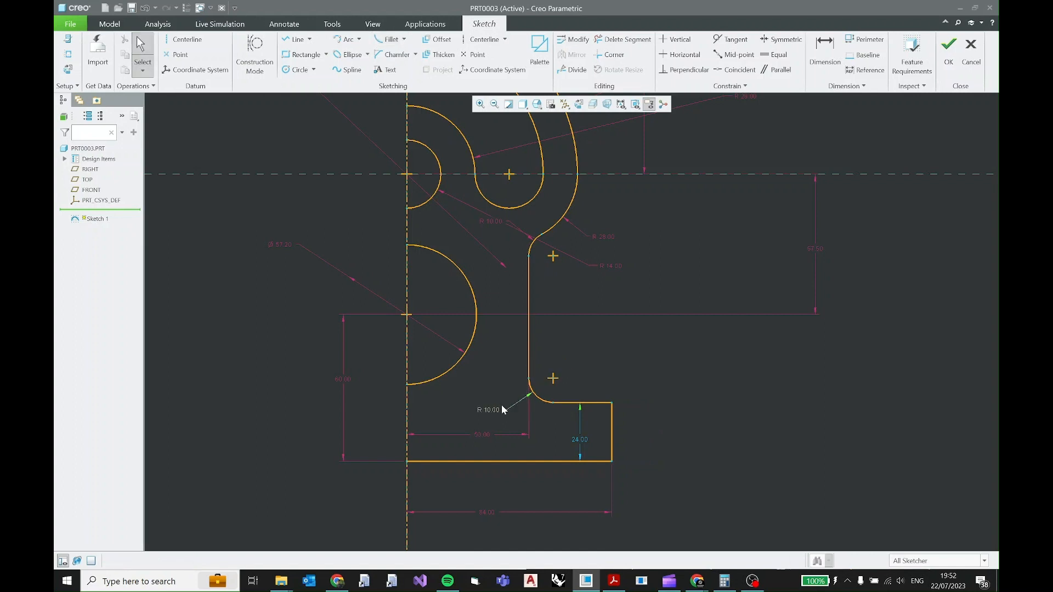
{"action": "left_click", "coordinate": [492, 411]}
{"action": "left_click", "coordinate": [498, 361]}
Move the base flange's height dimension clear of the profile, and fillet the flange's upper outer corner at about 5 mm radius.
{"action": "left_click_drag", "start_coordinate": [582, 442], "coordinate": [713, 442]}
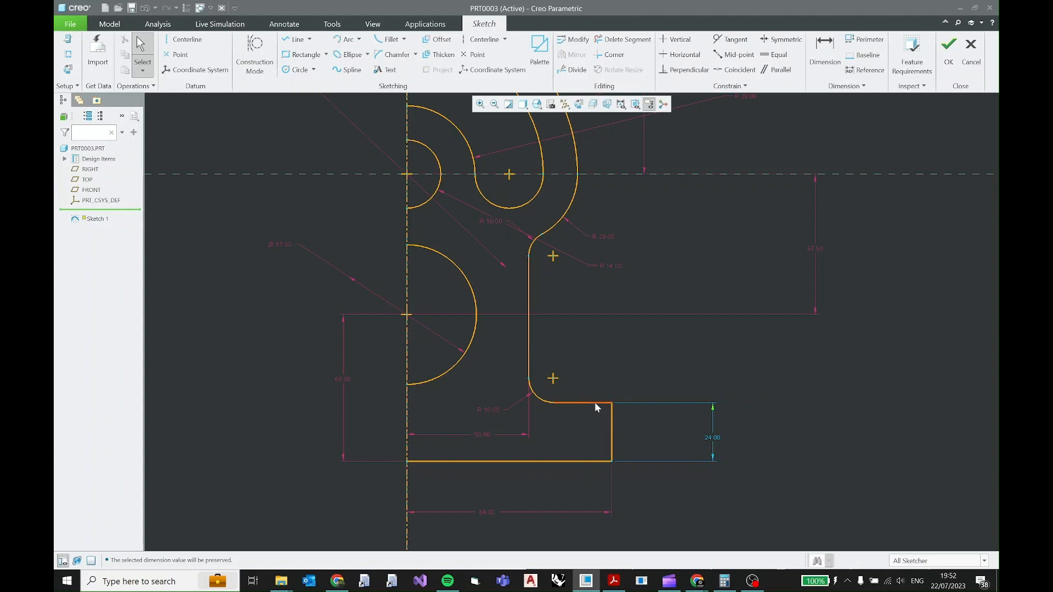
{"action": "left_click", "coordinate": [389, 39]}
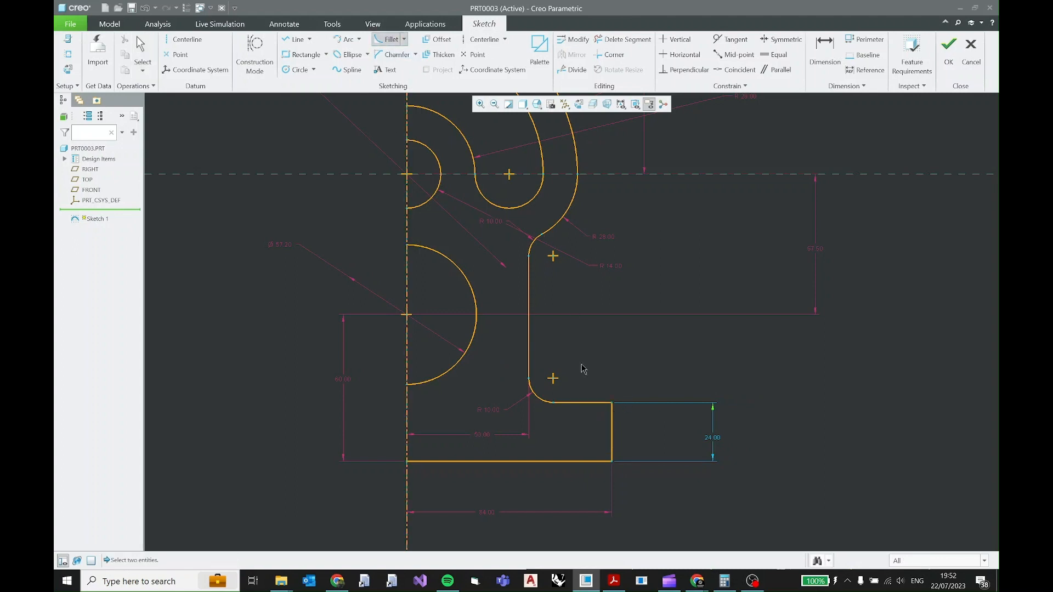
{"action": "left_click", "coordinate": [594, 403]}
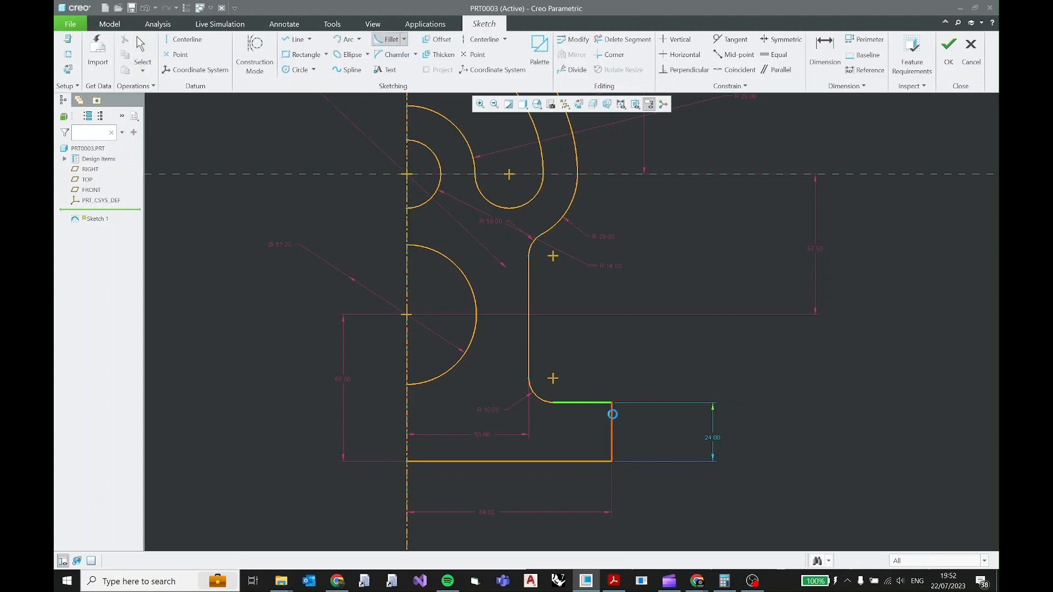
{"action": "left_click", "coordinate": [613, 415]}
{"action": "middle_click", "coordinate": [632, 400]}
Set the radius of the base flange's outer corner fillet to 10 mm.
{"action": "double_click", "coordinate": [657, 390]}
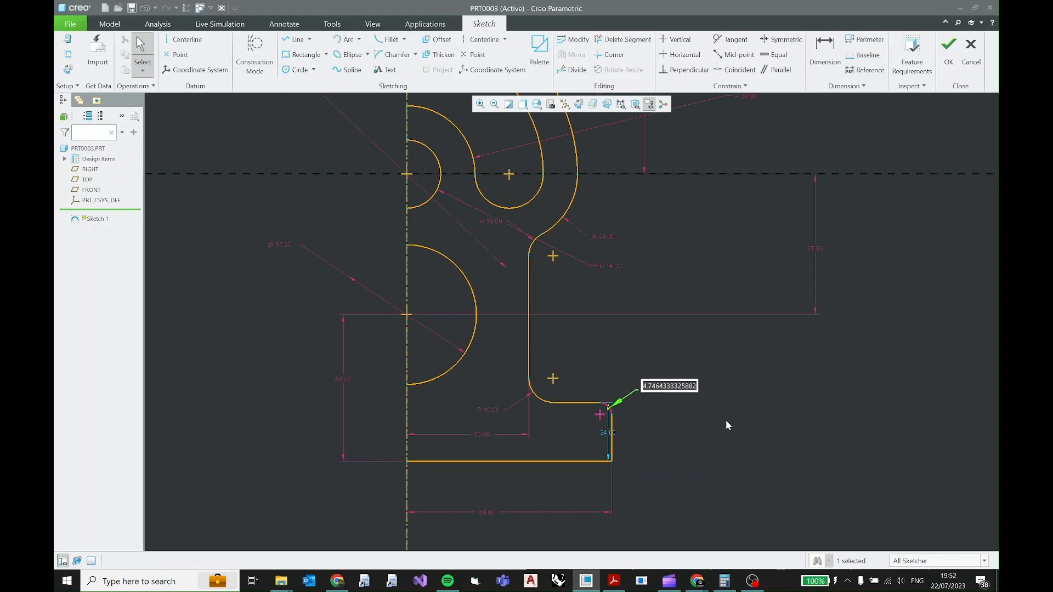
{"action": "type", "text": "10"}
{"action": "key", "text": "Return"}
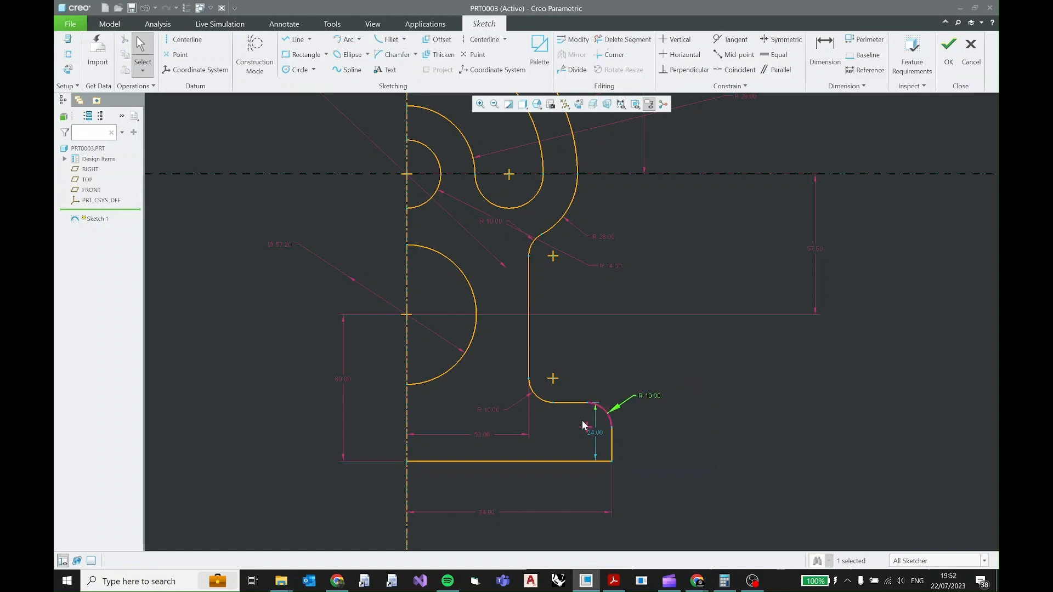
Move the base flange's height dimension outside the profile, and lock both it and the outer corner fillet's radius.
{"action": "left_click_drag", "start_coordinate": [600, 431], "coordinate": [713, 435]}
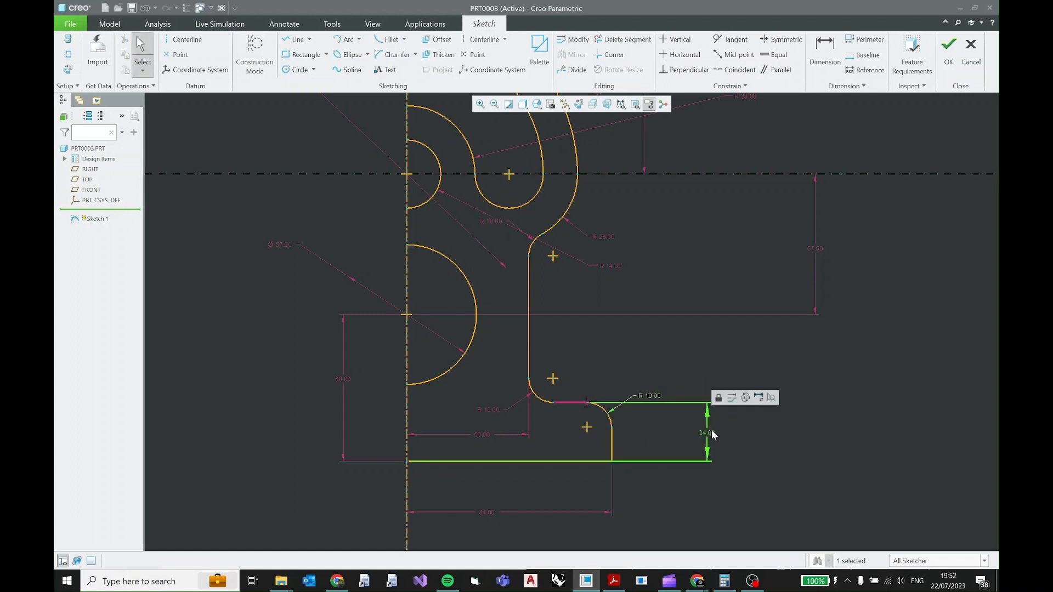
{"action": "double_click", "coordinate": [713, 435]}
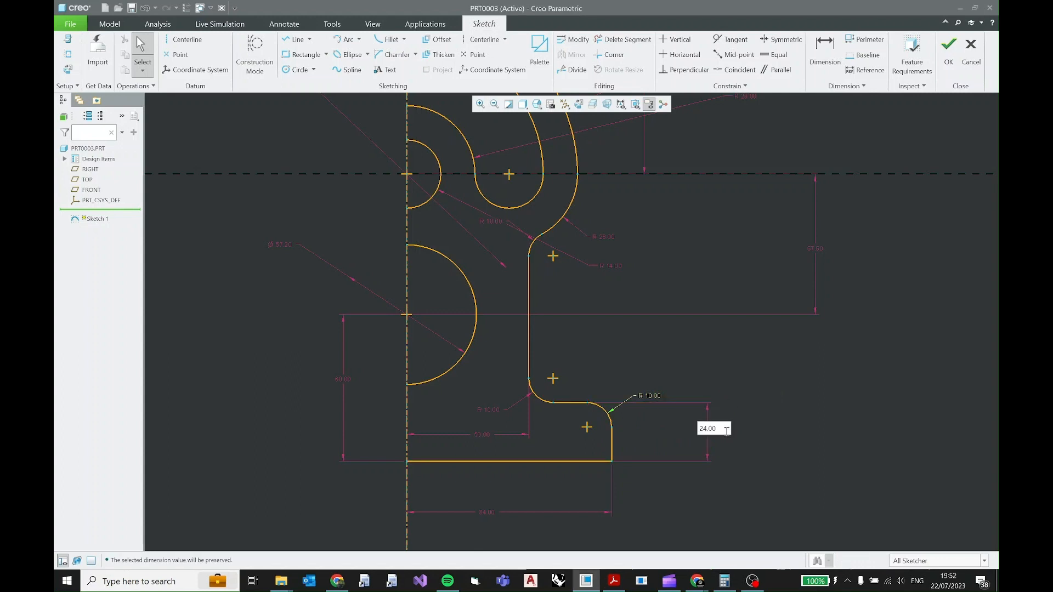
{"action": "left_click", "coordinate": [746, 430]}
{"action": "left_click", "coordinate": [658, 397]}
{"action": "left_click", "coordinate": [669, 363]}
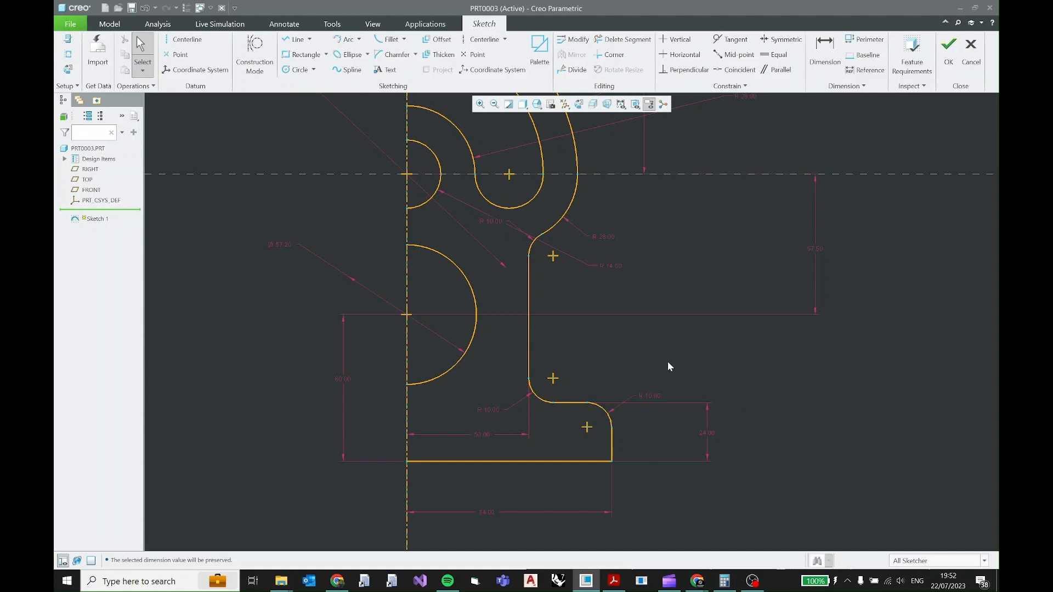
Check the top end's shape in the PDF drawing, and trim off the lower part of the large upper arc inside the profile.
{"action": "scroll", "coordinate": [668, 362], "scroll_direction": "up", "scroll_amount": 2}
{"action": "scroll", "coordinate": [693, 369], "scroll_direction": "up", "scroll_amount": 1}
{"action": "middle_click_drag", "start_coordinate": [703, 356], "coordinate": [643, 440], "text": "shift"}
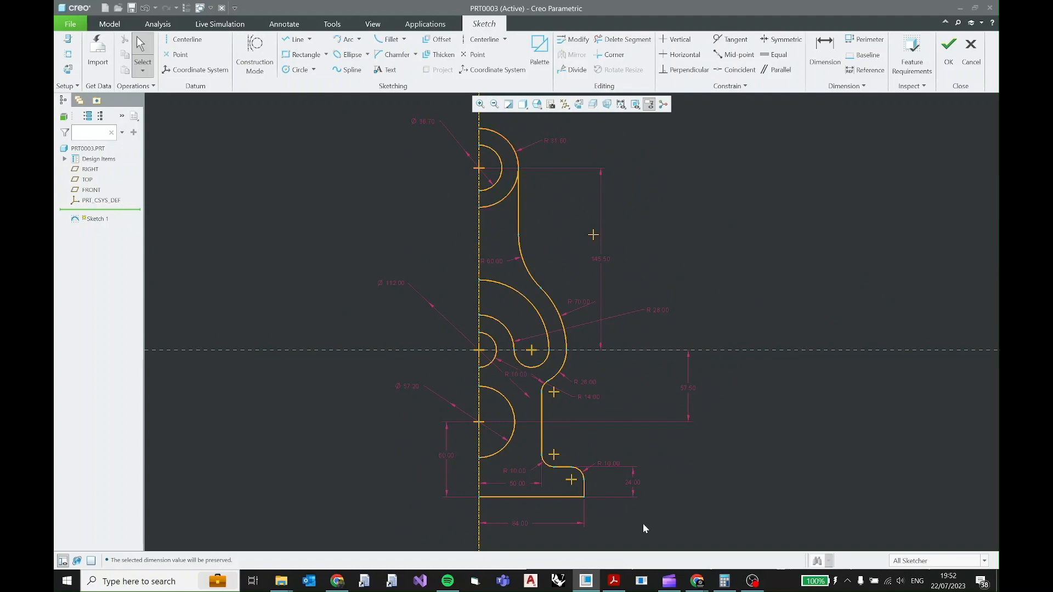
{"action": "left_click", "coordinate": [614, 581]}
{"action": "scroll", "coordinate": [442, 203], "scroll_direction": "up", "scroll_amount": 3}
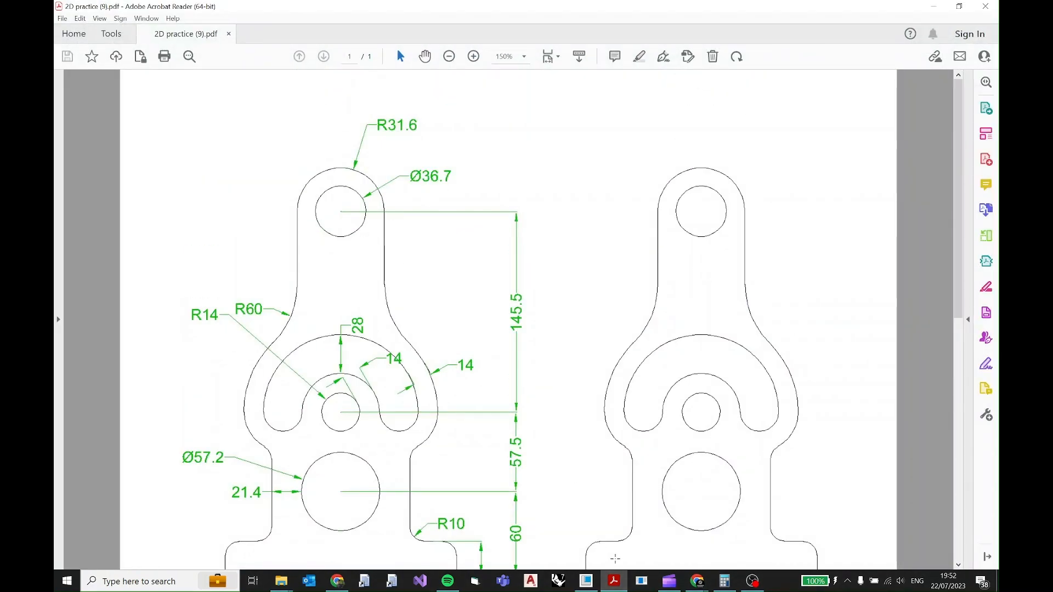
{"action": "key", "text": "alt+Tab"}
{"action": "left_click", "coordinate": [623, 39]}
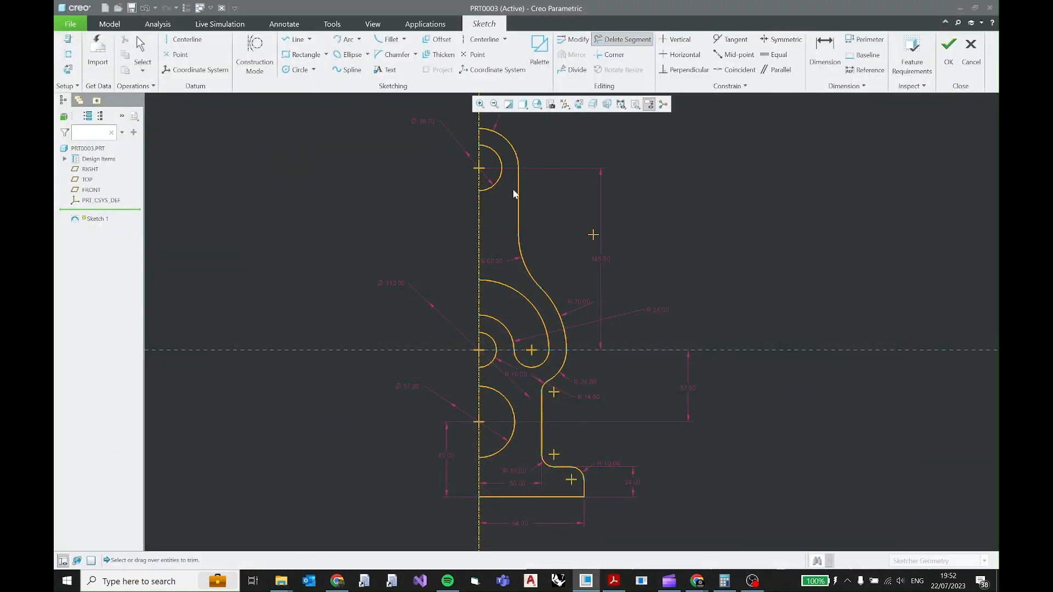
{"action": "middle_click", "coordinate": [496, 192]}
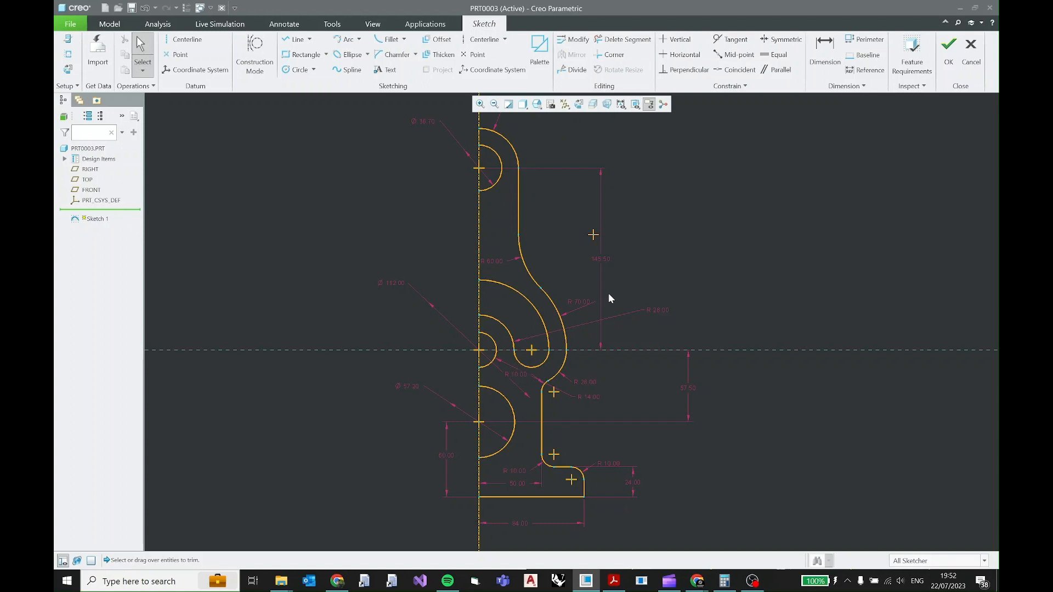
Turn off the display of the sketch dimensions.
{"action": "scroll", "coordinate": [661, 328], "scroll_direction": "up", "scroll_amount": 1}
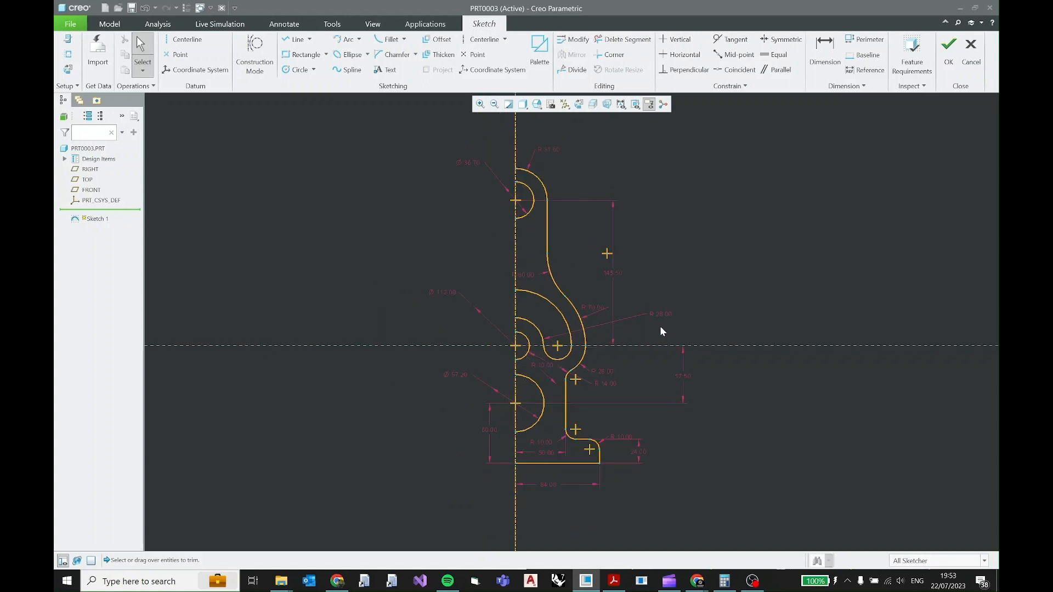
{"action": "left_click", "coordinate": [621, 104]}
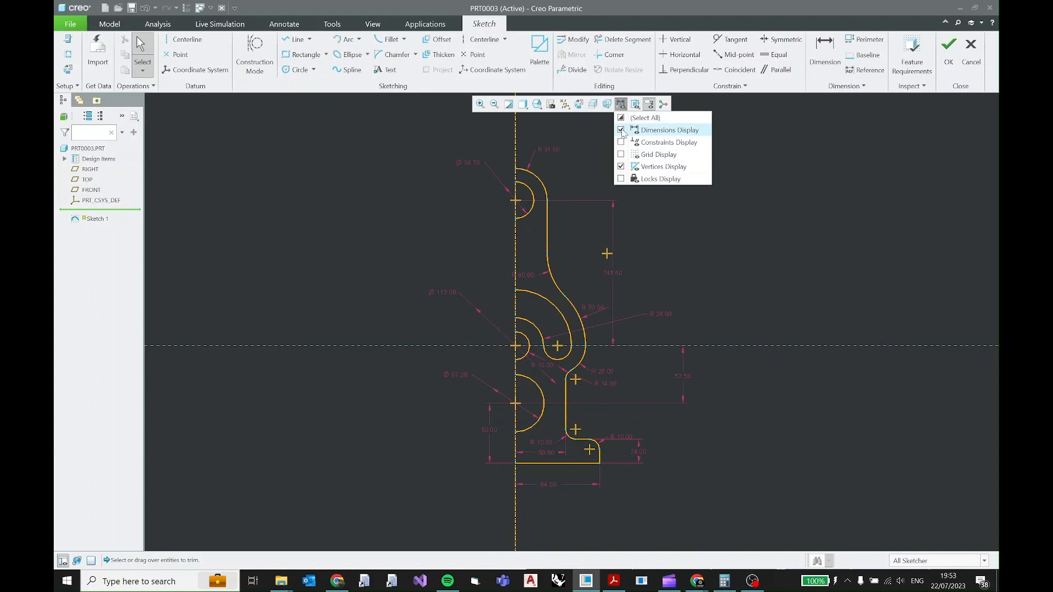
{"action": "left_click", "coordinate": [621, 130]}
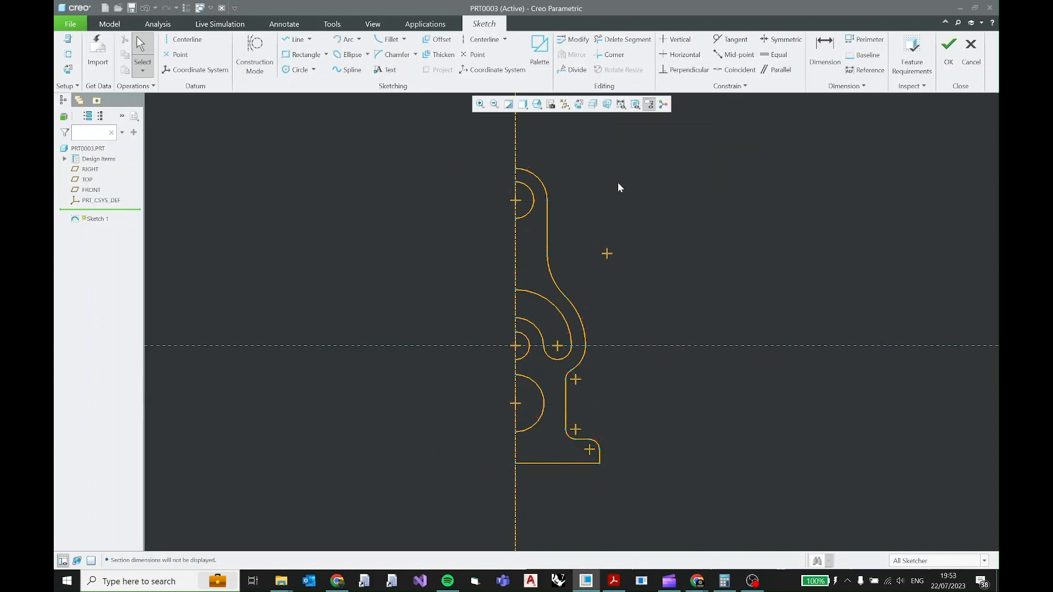
Check the symmetry in the PDF drawing, and mirror the whole right half of the sketch about the vertical centerline.
{"action": "left_click", "coordinate": [614, 581]}
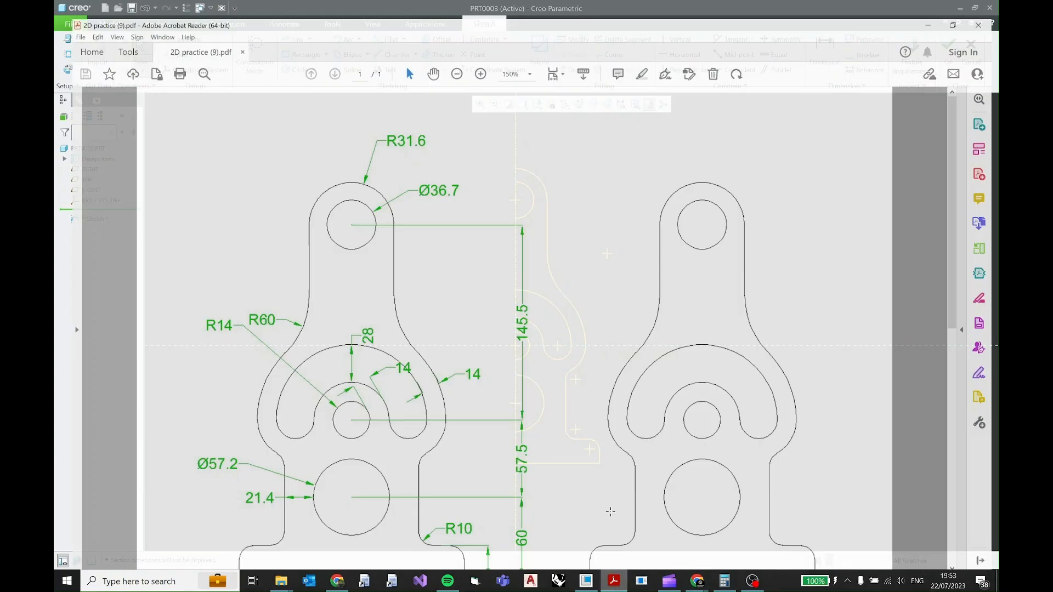
{"action": "mouse_move", "coordinate": [699, 134]}
{"action": "left_mouse_down"}
{"action": "mouse_move", "coordinate": [697, 571]}
{"action": "mouse_move", "coordinate": [576, 585]}
{"action": "left_mouse_up"}
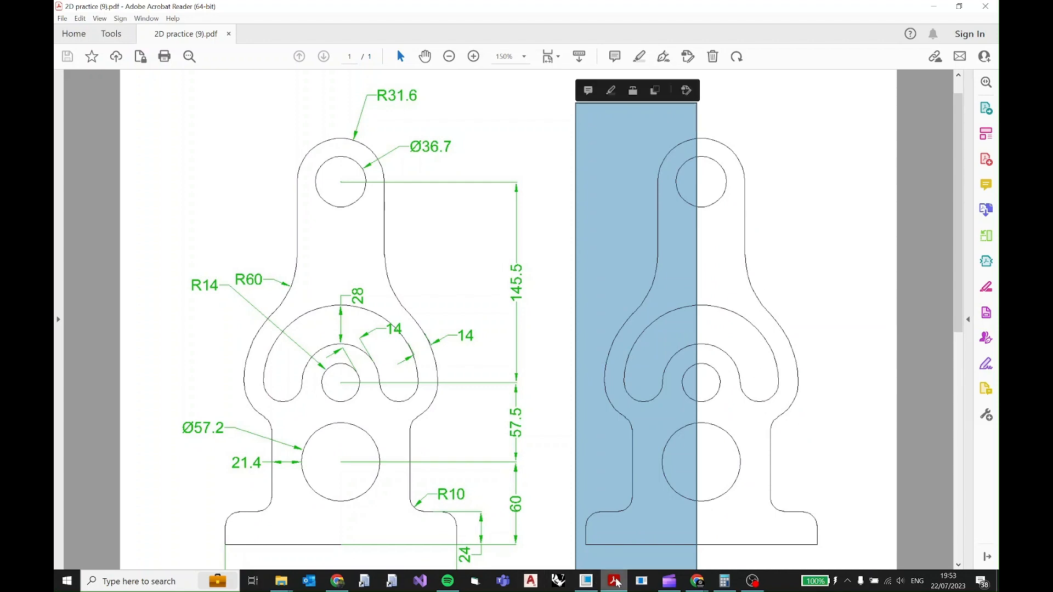
{"action": "left_click", "coordinate": [586, 582]}
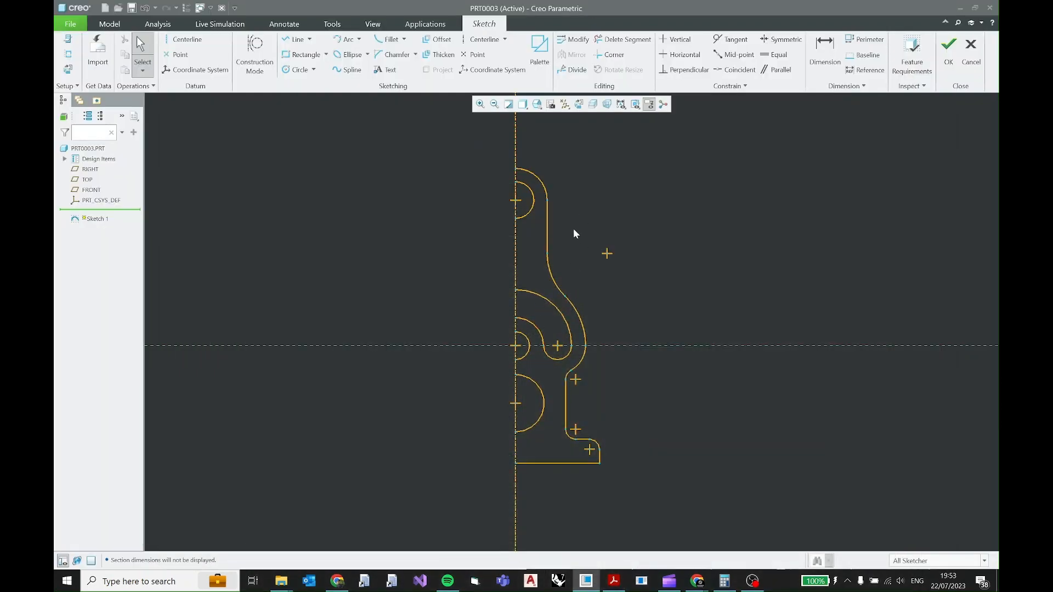
{"action": "mouse_move", "coordinate": [624, 146]}
{"action": "left_mouse_down"}
{"action": "mouse_move", "coordinate": [621, 268]}
{"action": "mouse_move", "coordinate": [538, 496]}
{"action": "mouse_move", "coordinate": [522, 509]}
{"action": "left_mouse_up"}
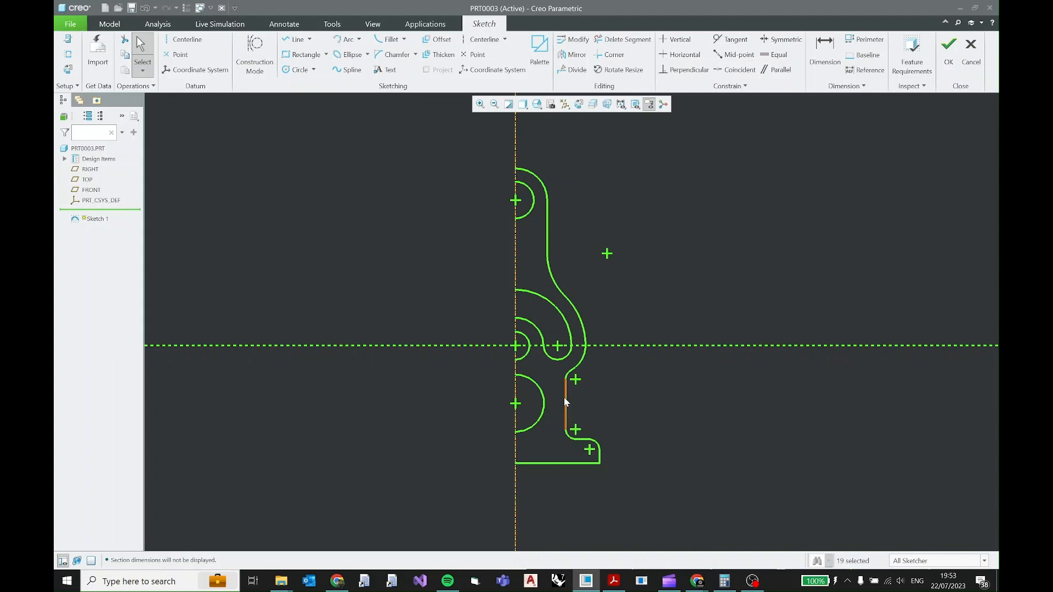
{"action": "left_click", "coordinate": [572, 54]}
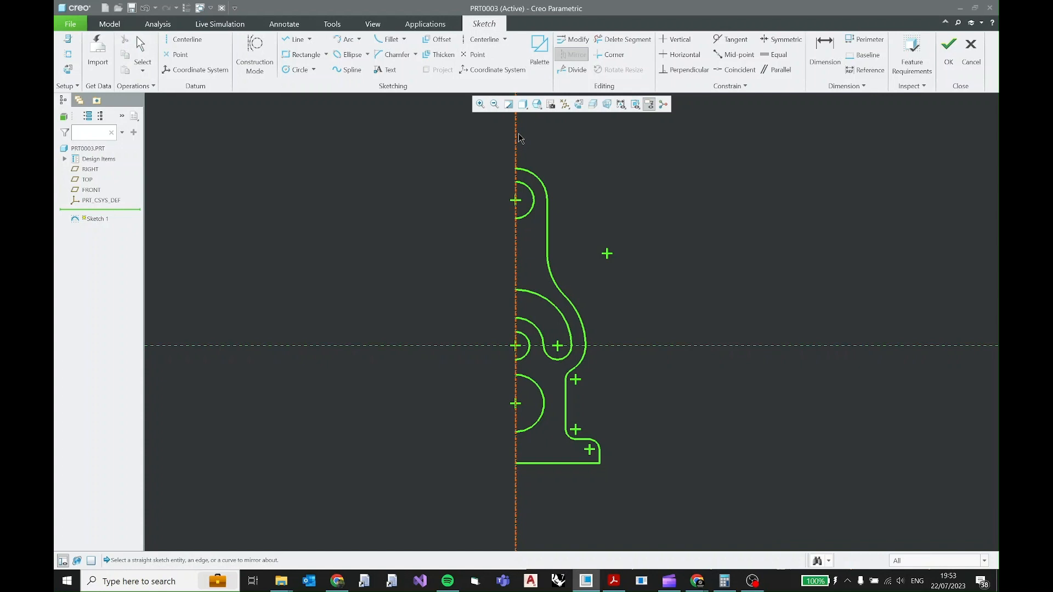
{"action": "left_click", "coordinate": [520, 260]}
{"action": "left_click", "coordinate": [822, 176]}
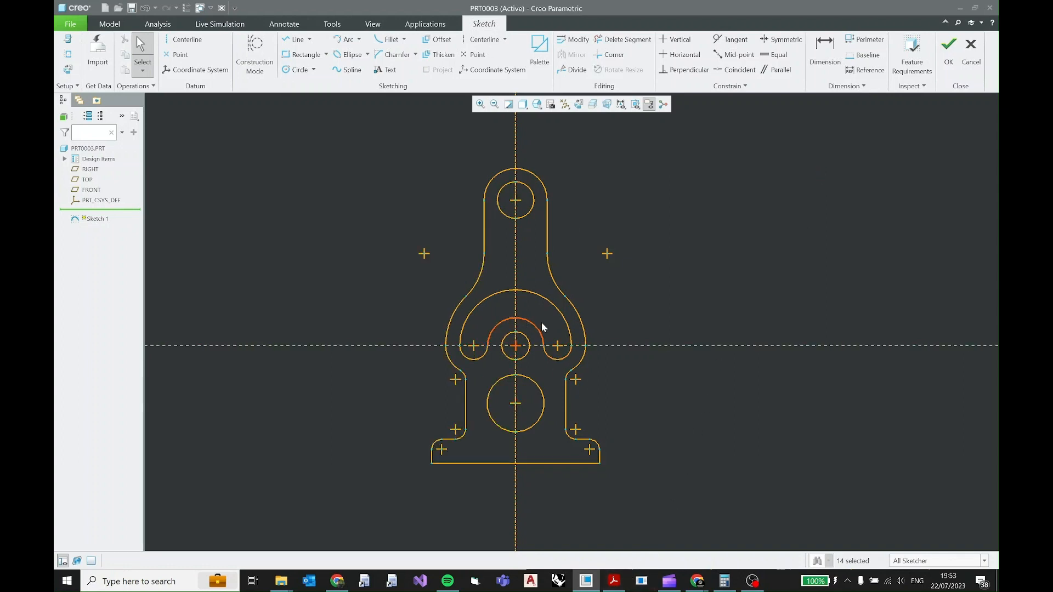
Open the 2D practice (9) PDF in Acrobat Reader and place its window beside the mirrored sketch for comparison.
{"action": "right_click", "coordinate": [756, 328]}
{"action": "left_click", "coordinate": [753, 317]}
{"action": "middle_click_drag", "start_coordinate": [581, 298], "coordinate": [851, 303], "text": "shift"}
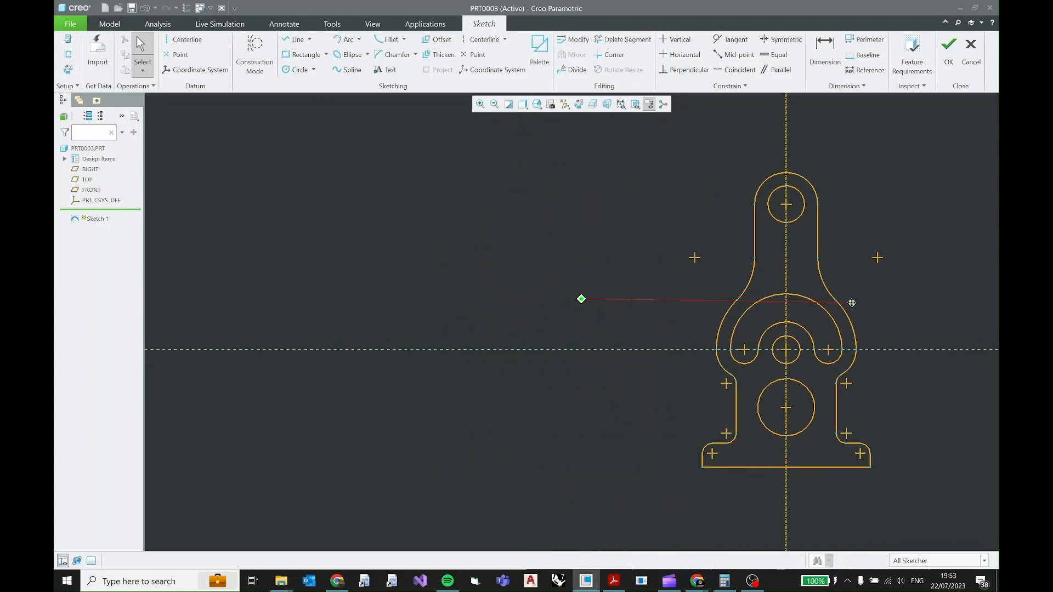
{"action": "left_click", "coordinate": [617, 583]}
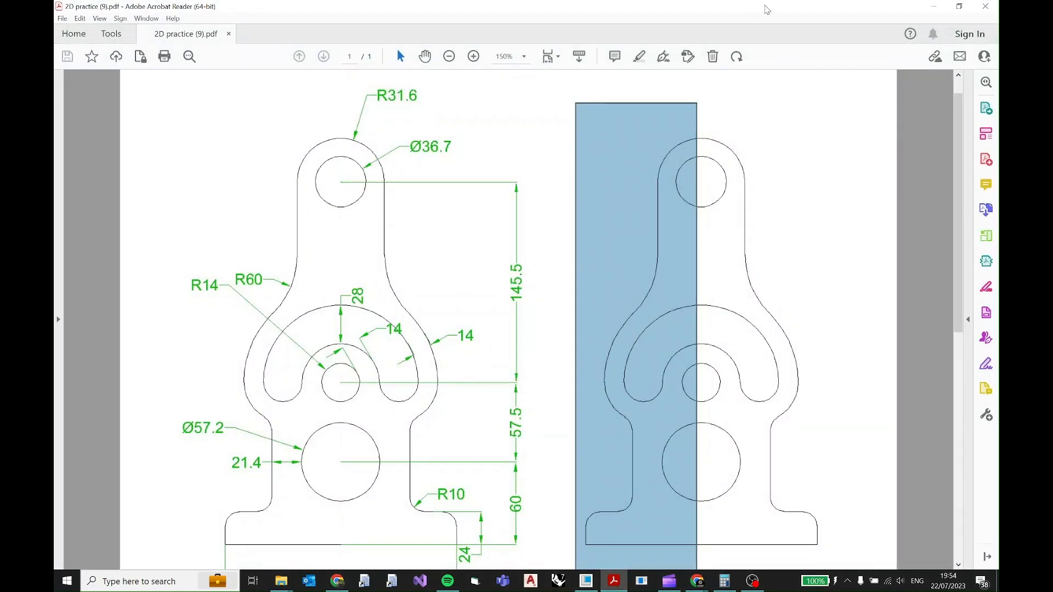
{"action": "double_click", "coordinate": [764, 8]}
{"action": "mouse_move", "coordinate": [664, 48]}
{"action": "left_mouse_down"}
{"action": "mouse_move", "coordinate": [412, 97]}
{"action": "mouse_move", "coordinate": [313, 62]}
{"action": "mouse_move", "coordinate": [409, 22]}
{"action": "left_mouse_up"}
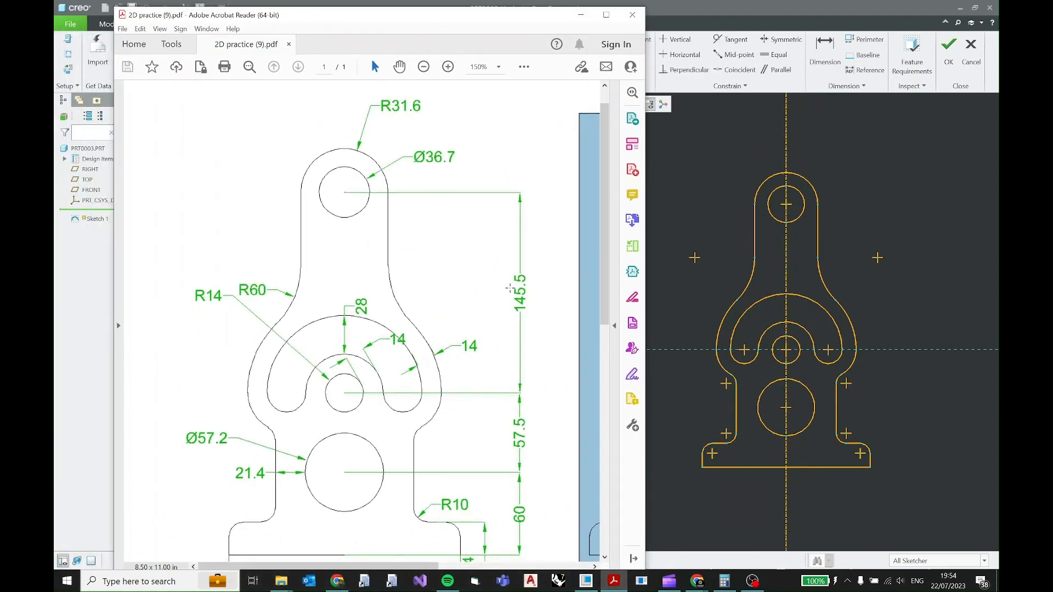